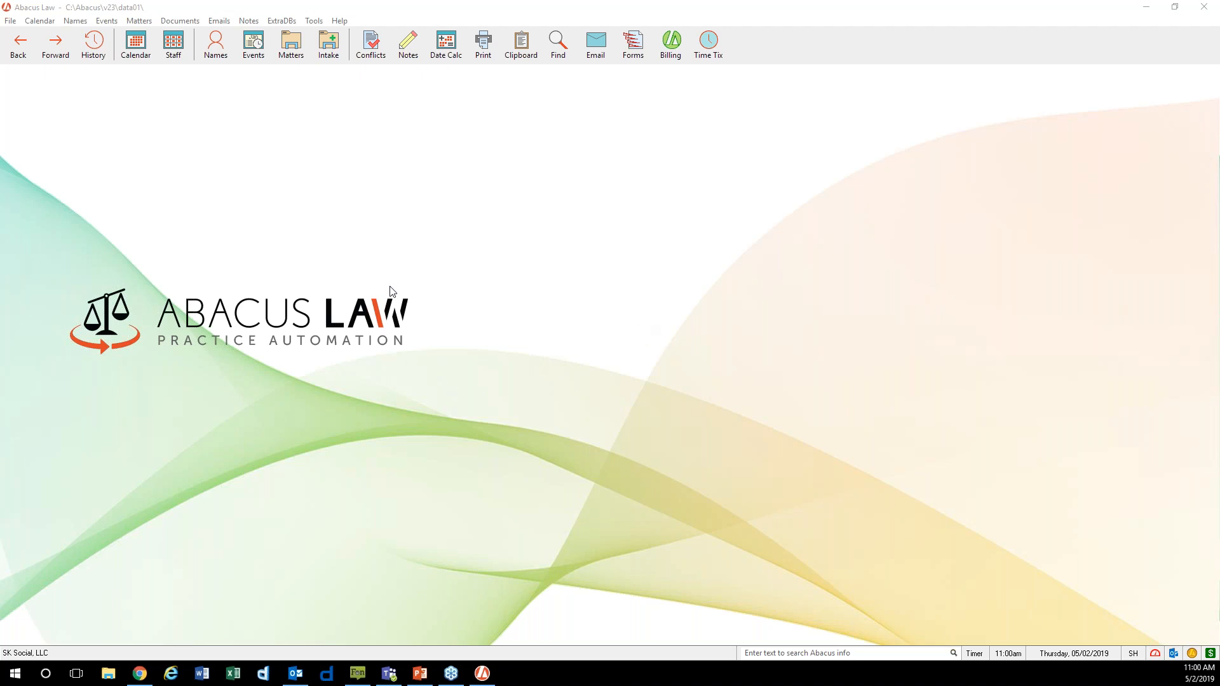
Open the daily calendar for May 2, 2019, and view the list of open matters before returning to the calendar
{"action": "left_click", "coordinate": [545, 346]}
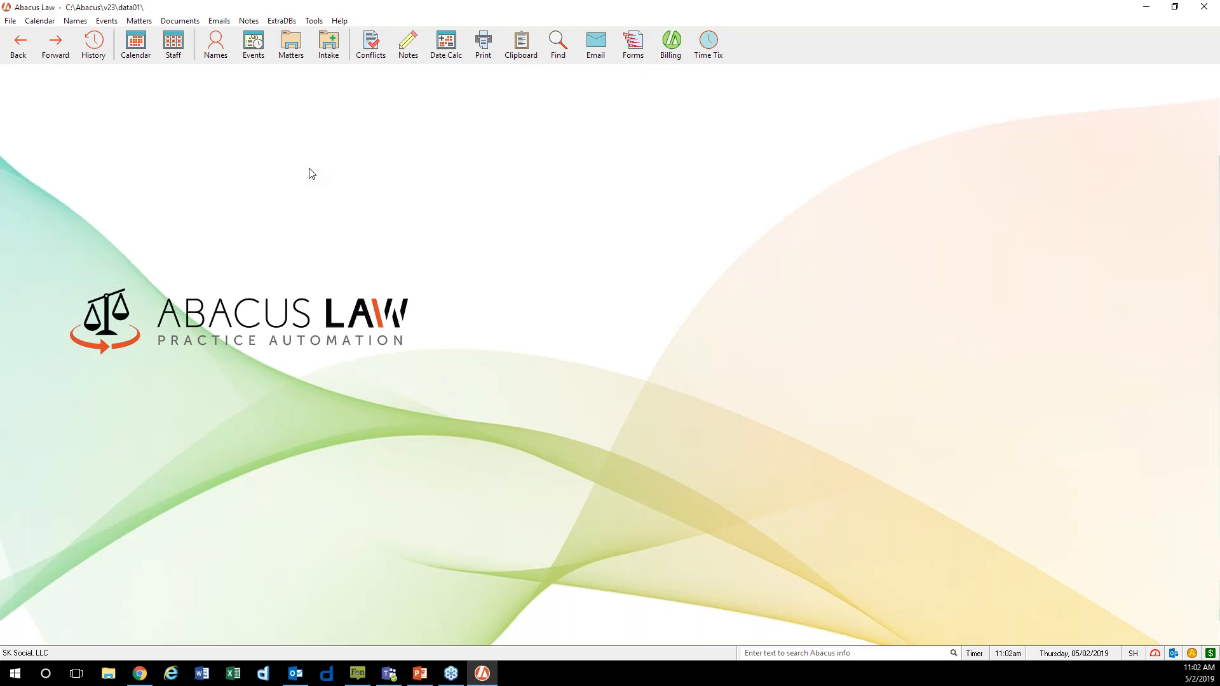
{"action": "left_click", "coordinate": [153, 54]}
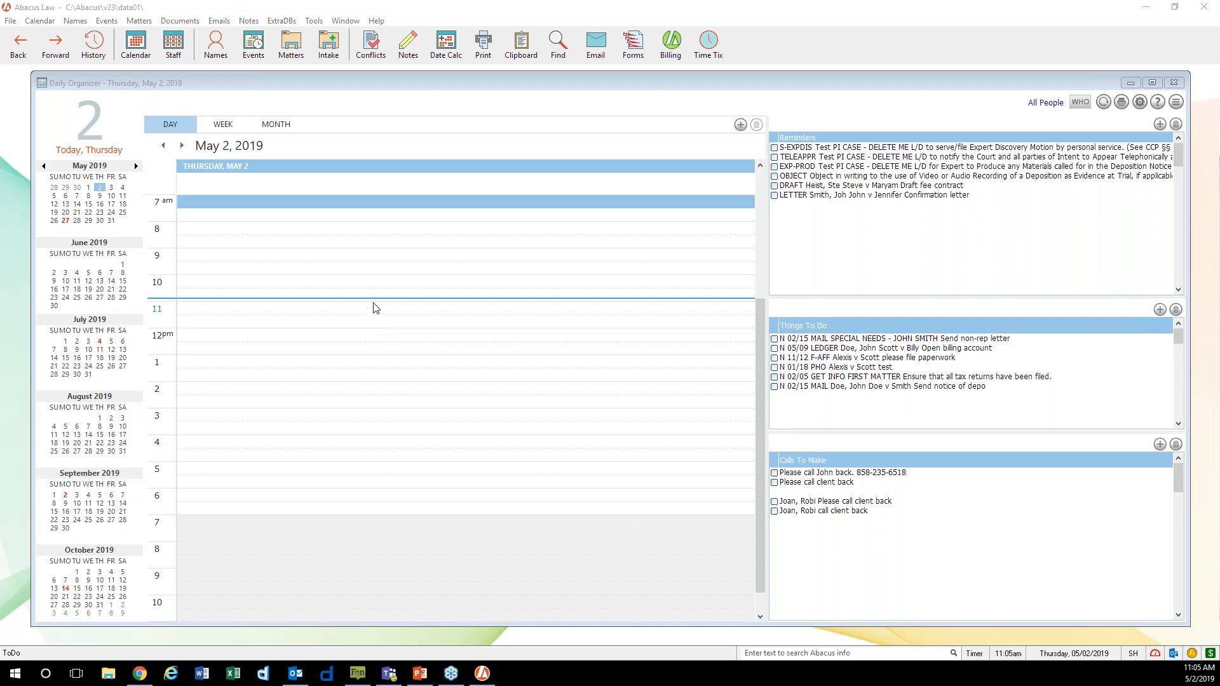
{"action": "left_click", "coordinate": [361, 259]}
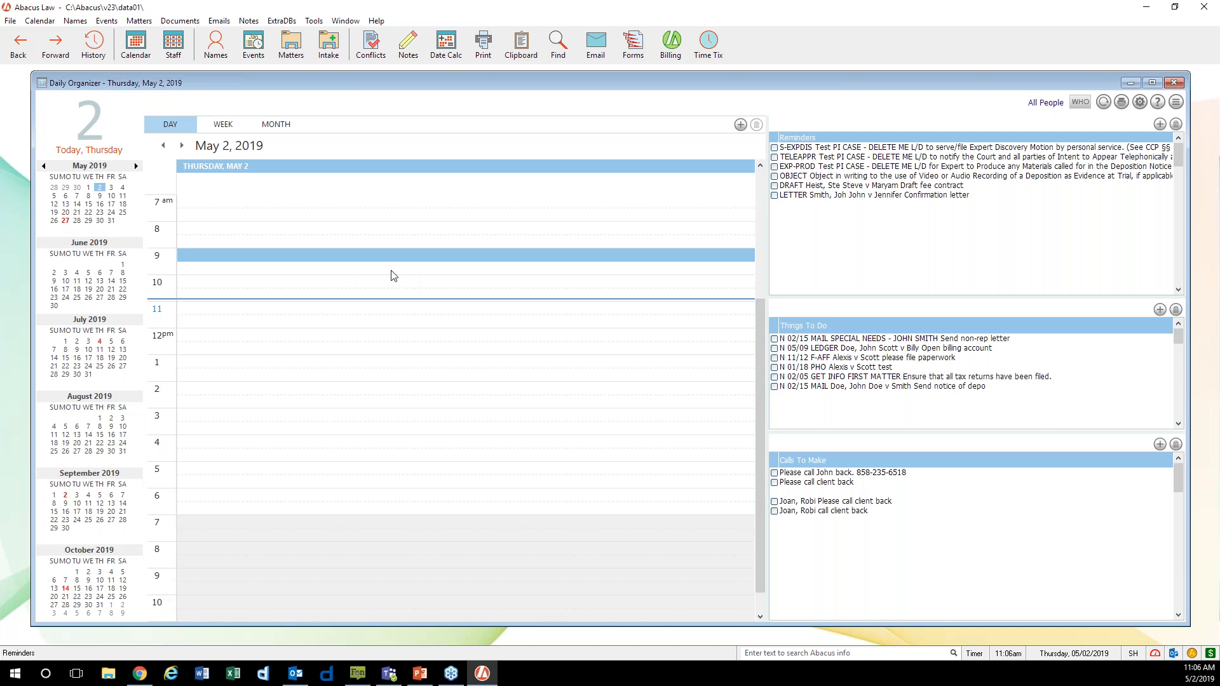
{"action": "left_click", "coordinate": [291, 44]}
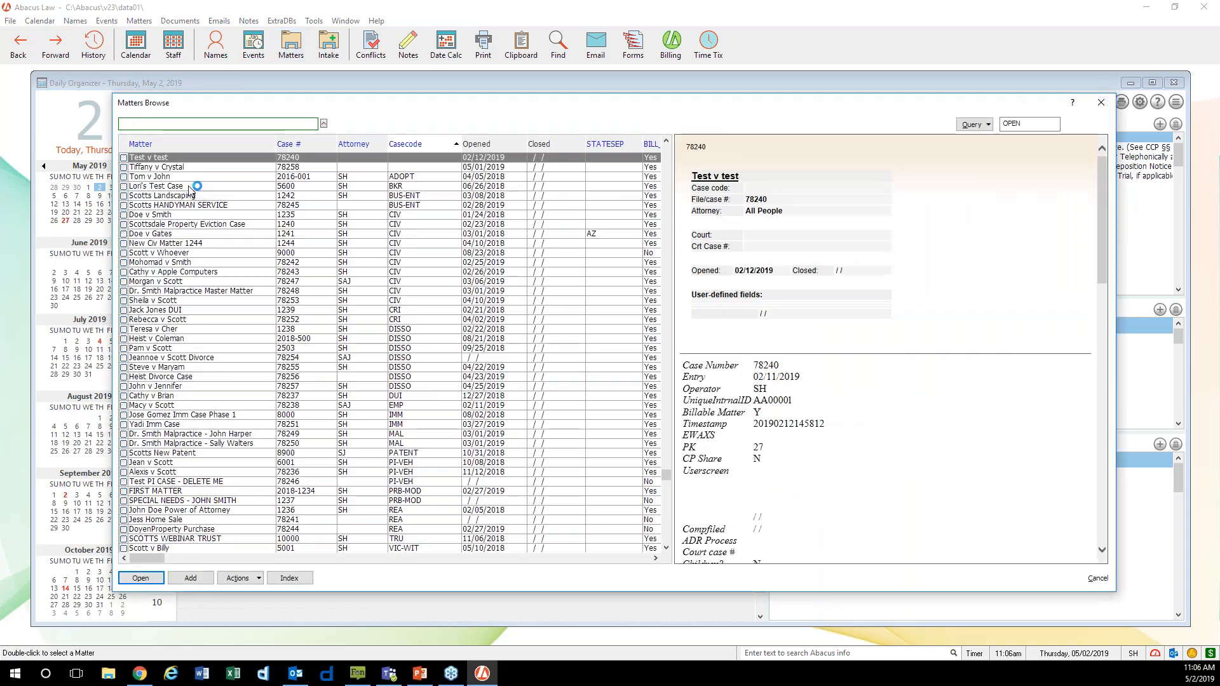
{"action": "left_click", "coordinate": [1102, 104]}
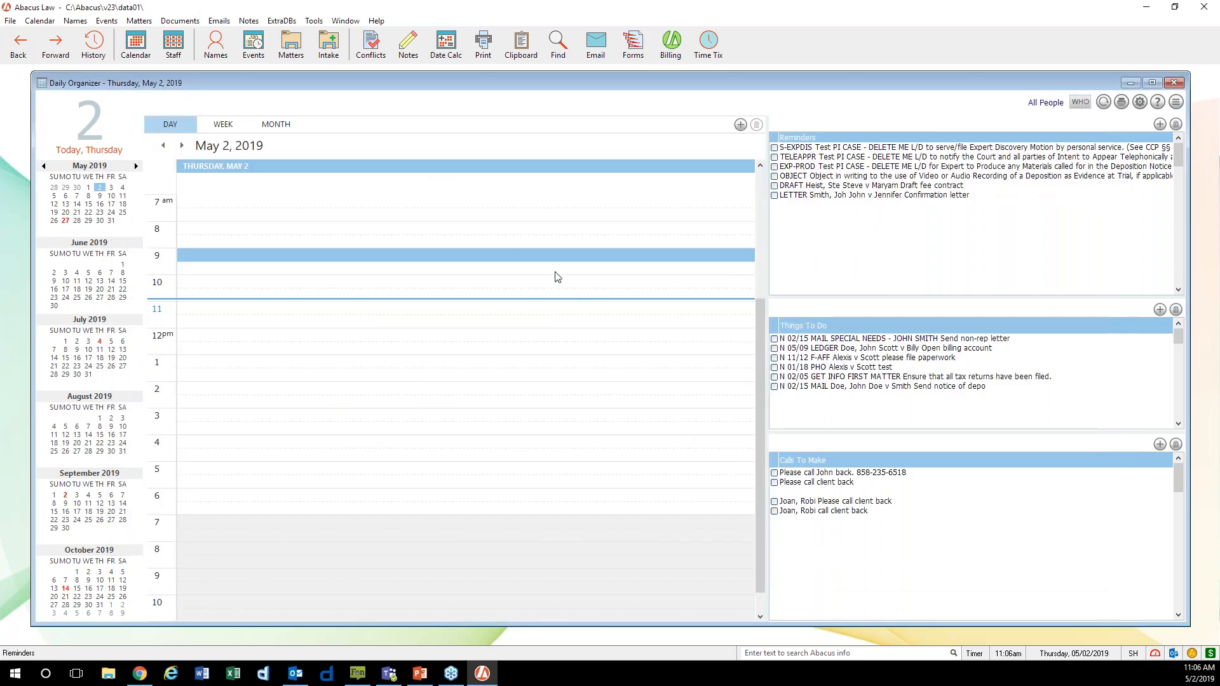
Examine the valid What codes for a new 9:00 am event on May 2, 2019, and discard the event
{"action": "double_click", "coordinate": [488, 257]}
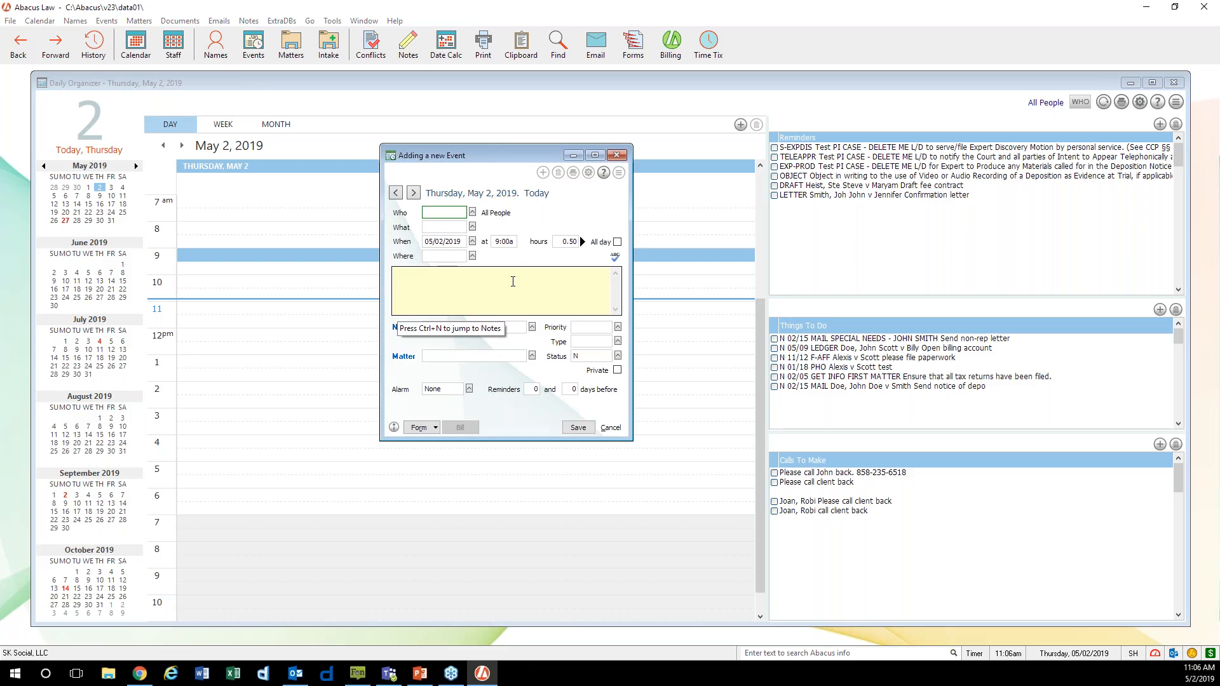
{"action": "left_click", "coordinate": [460, 227]}
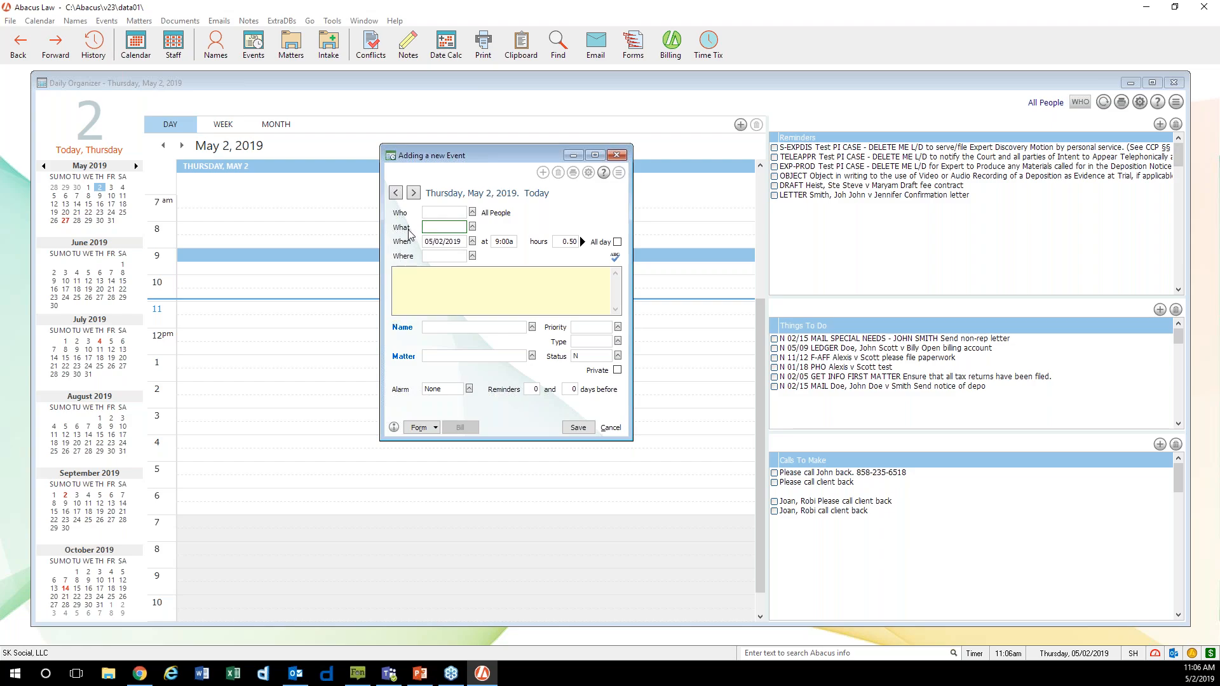
{"action": "left_click", "coordinate": [435, 229]}
{"action": "left_click", "coordinate": [472, 227]}
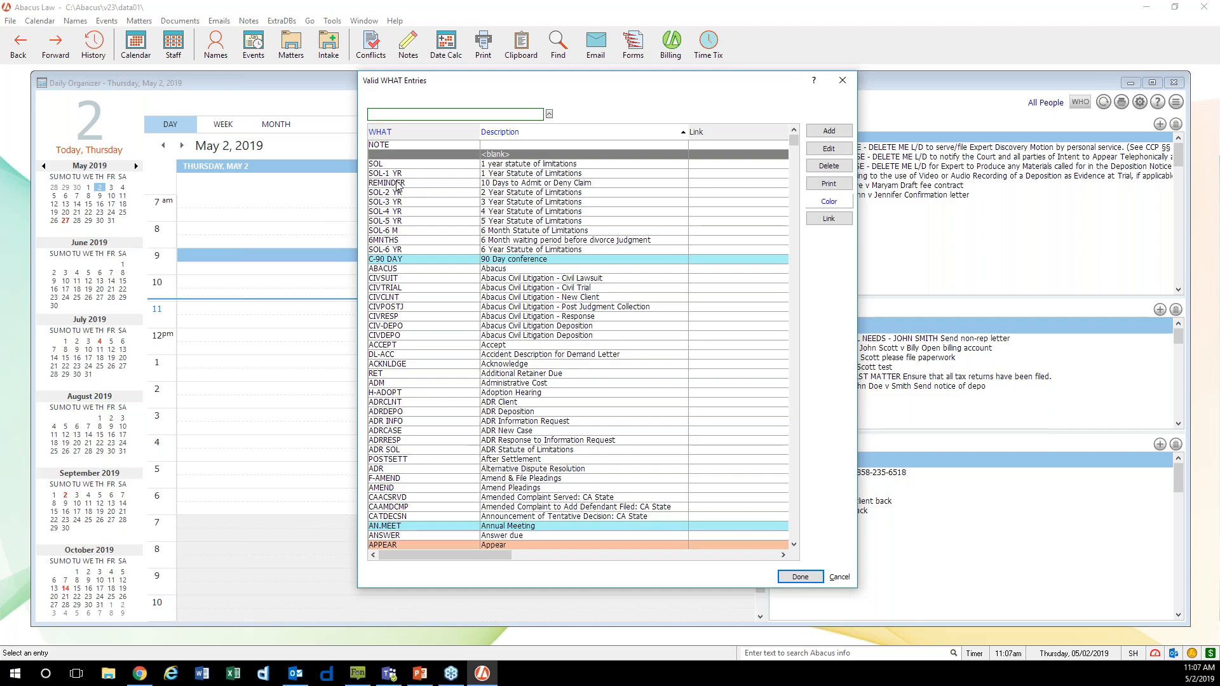
{"action": "left_click", "coordinate": [447, 176]}
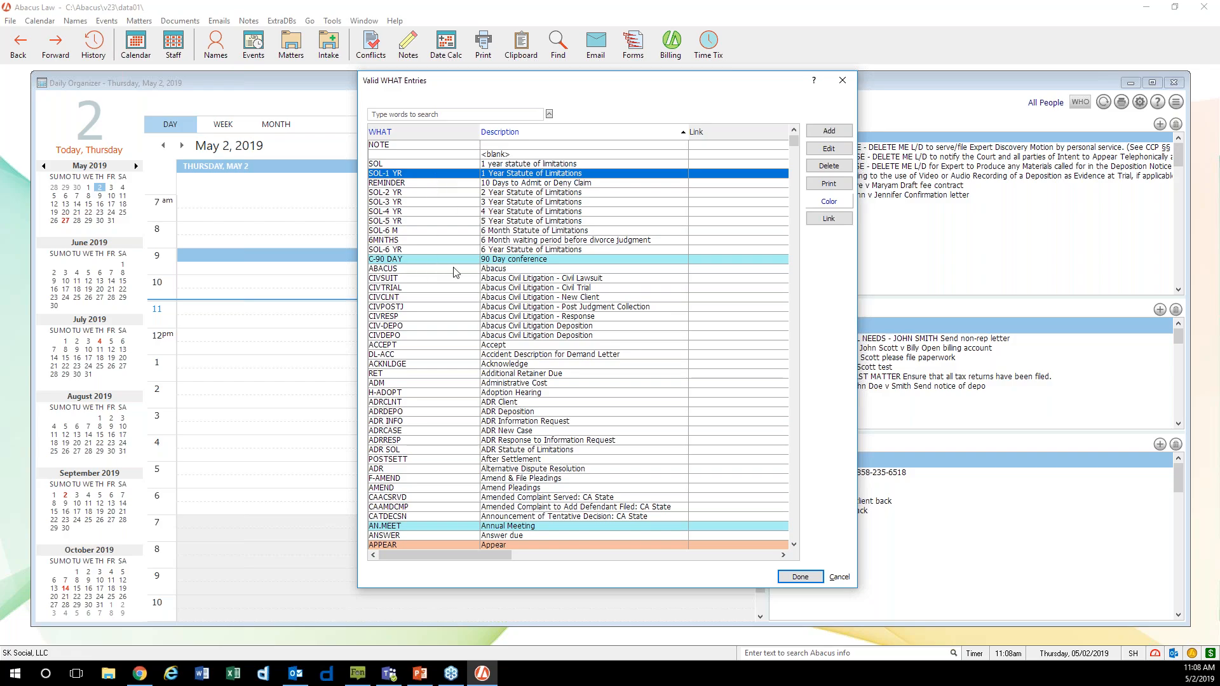
{"action": "left_click", "coordinate": [844, 80]}
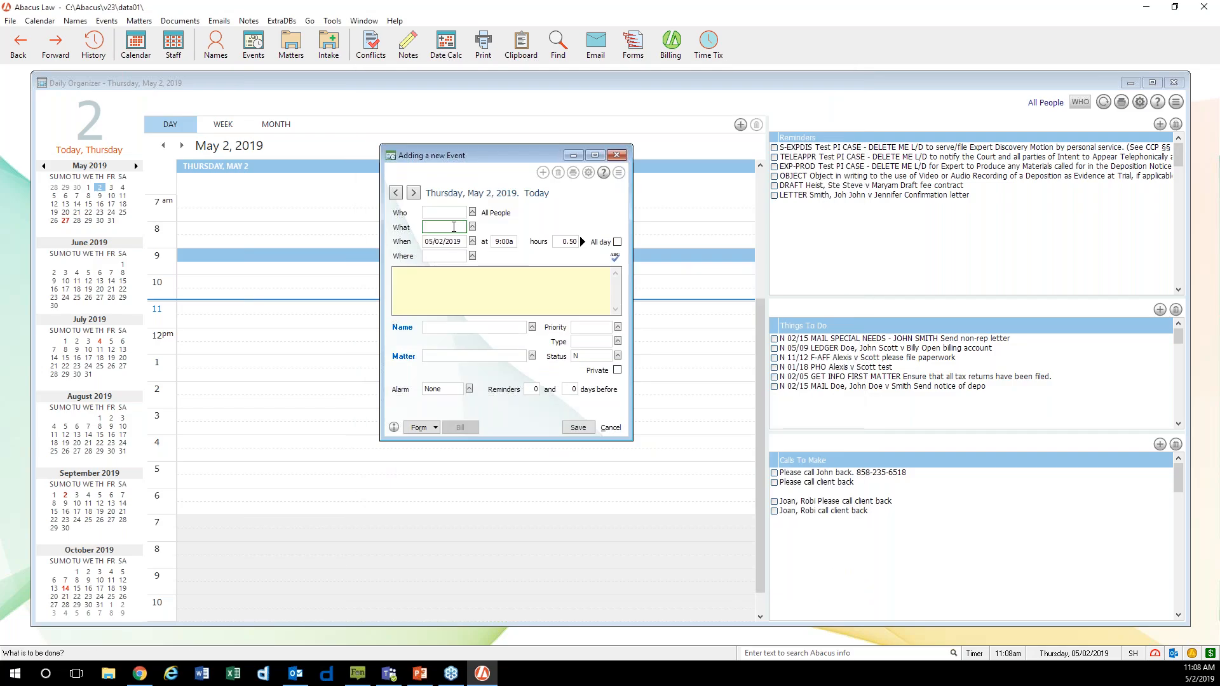
{"action": "left_click", "coordinate": [620, 156]}
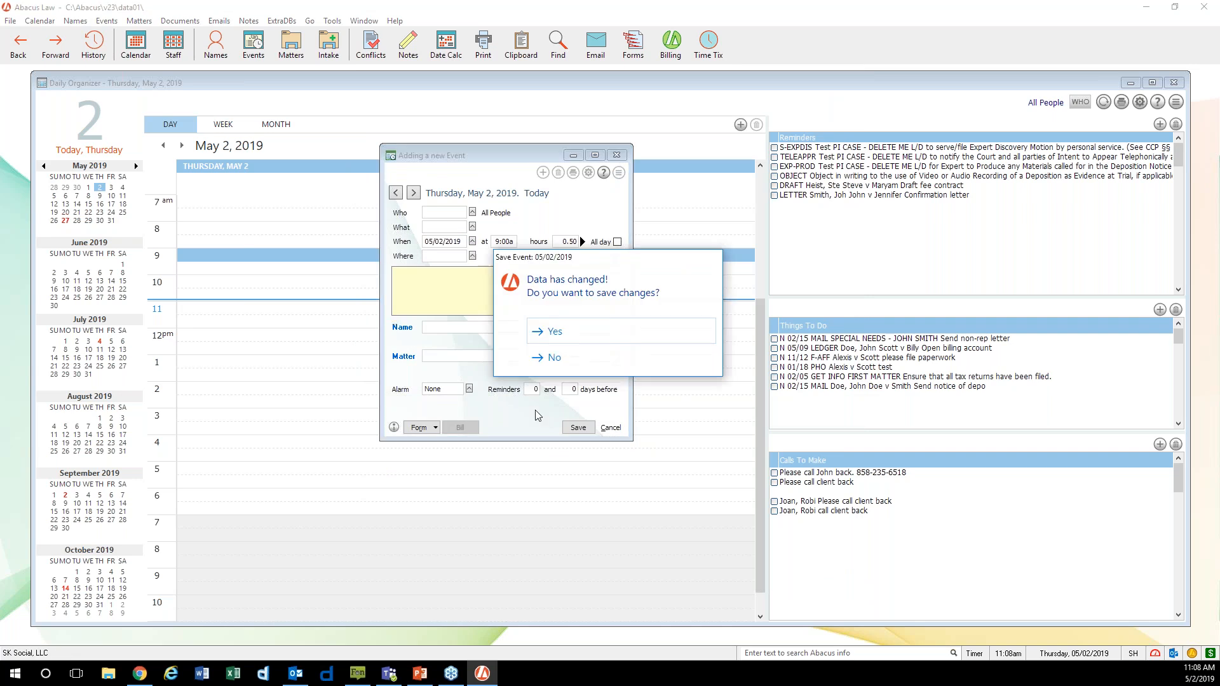
{"action": "left_click", "coordinate": [586, 356]}
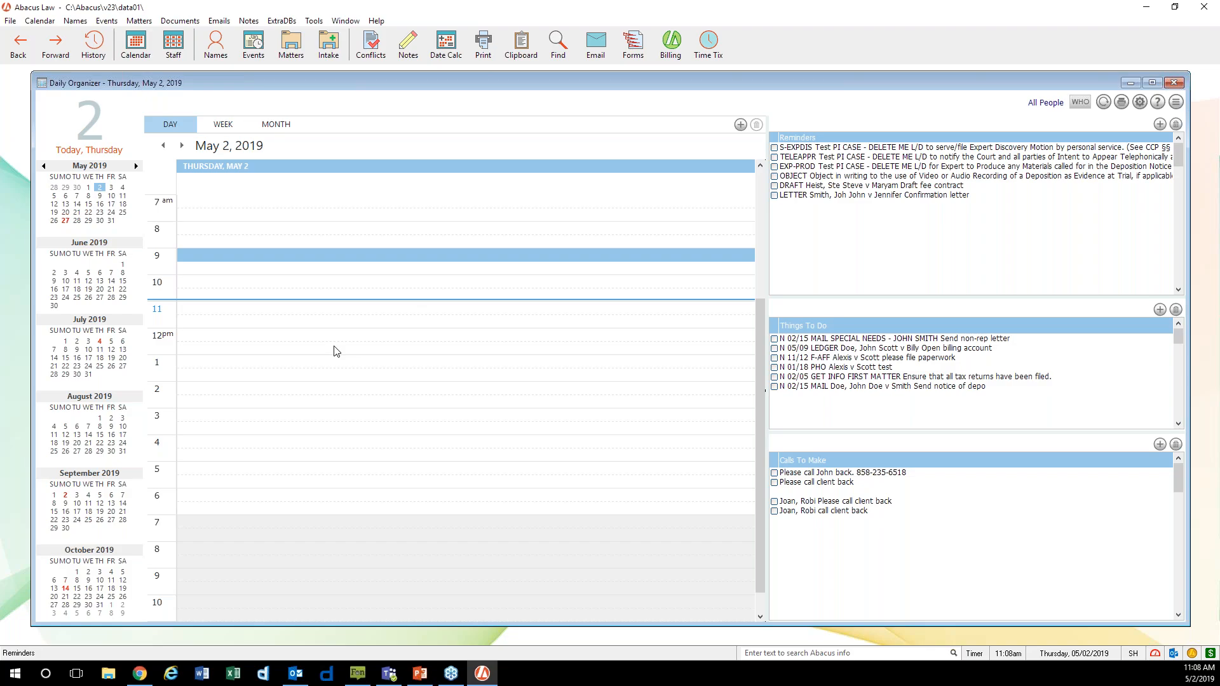
{"action": "right_click", "coordinate": [423, 261]}
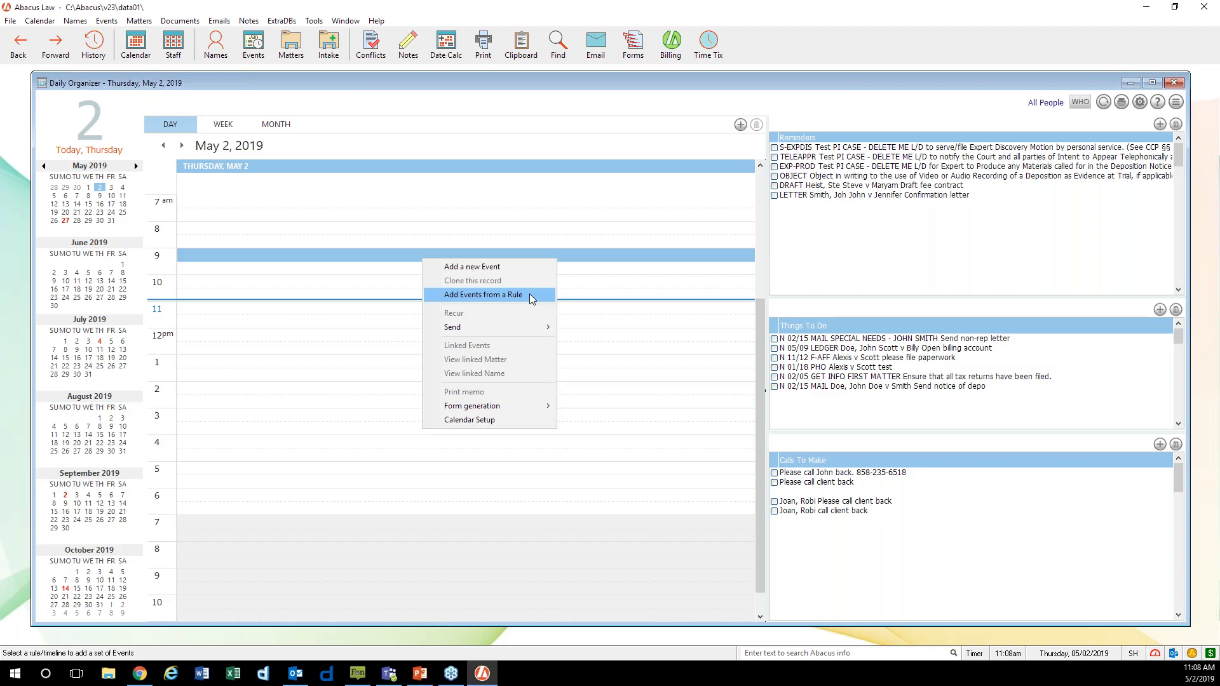
{"action": "left_click", "coordinate": [619, 295]}
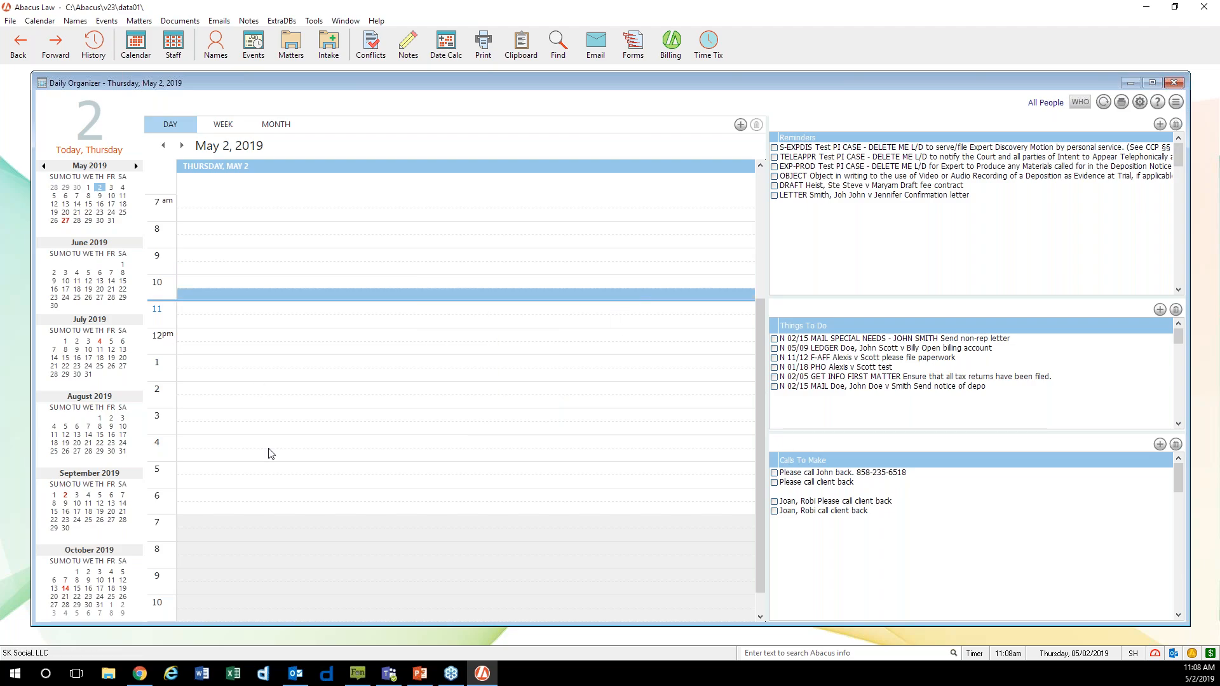
Add events from a rule at 9:00 am on June 4, 2019, searching the rules for "trial" and choosing CATRIAL
{"action": "left_click", "coordinate": [77, 273]}
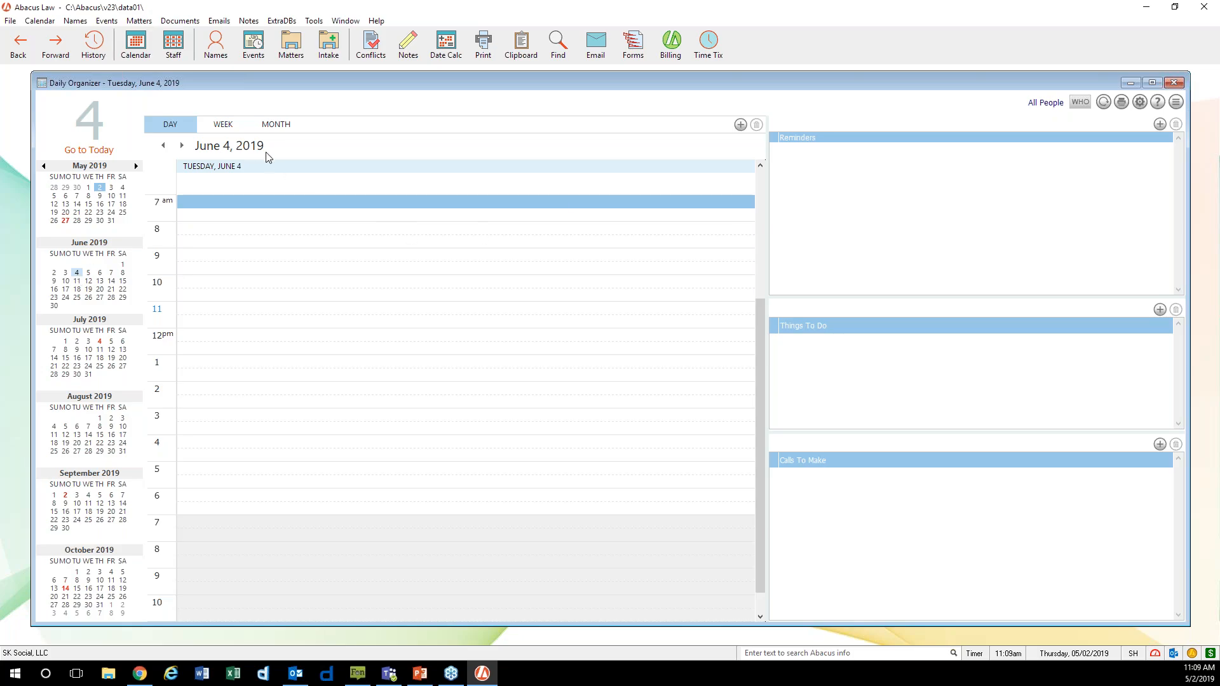
{"action": "left_click", "coordinate": [427, 259]}
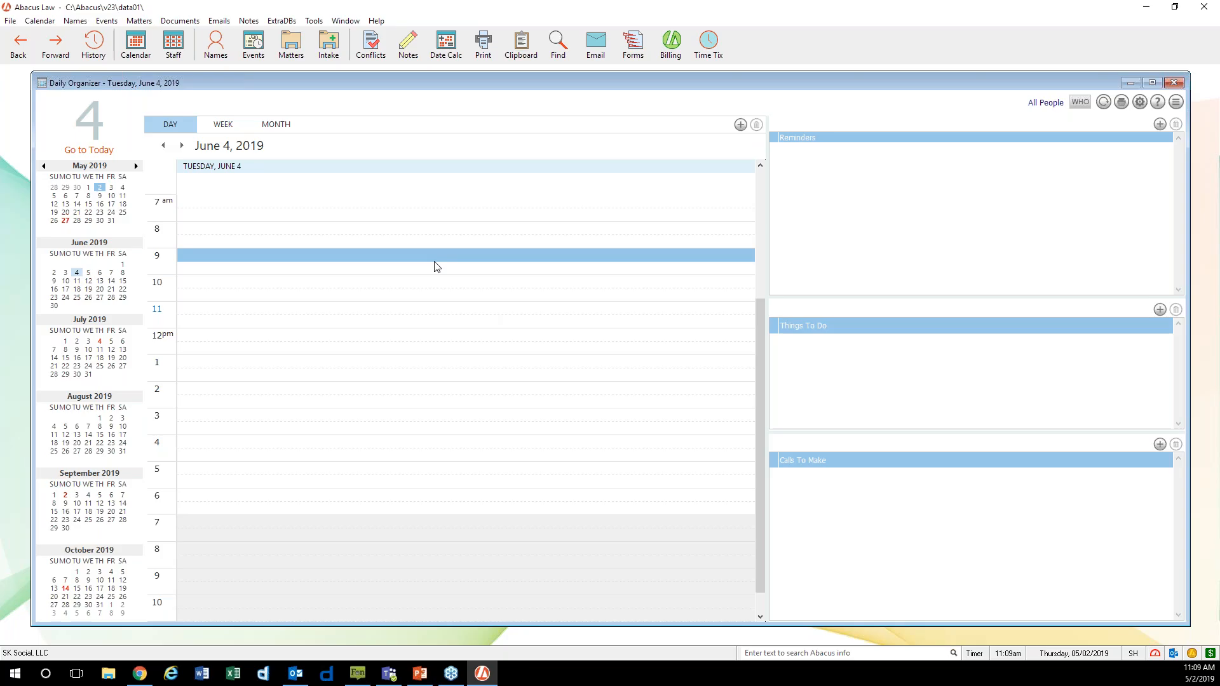
{"action": "right_click", "coordinate": [401, 263]}
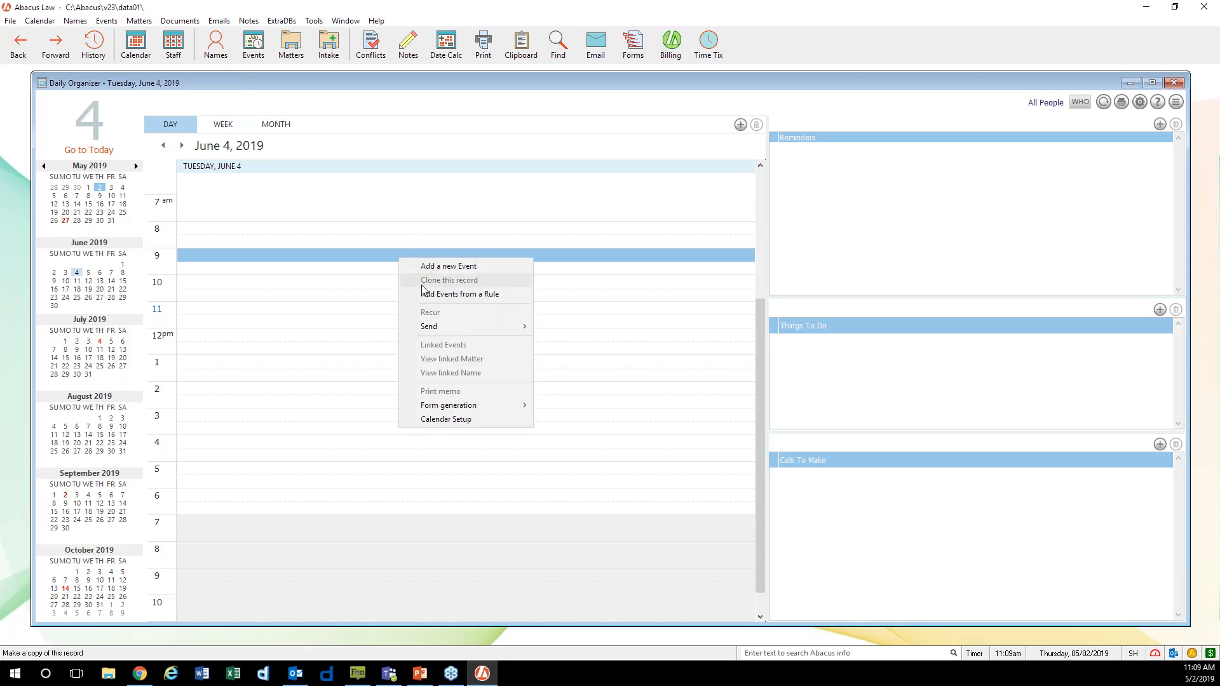
{"action": "left_click", "coordinate": [509, 295]}
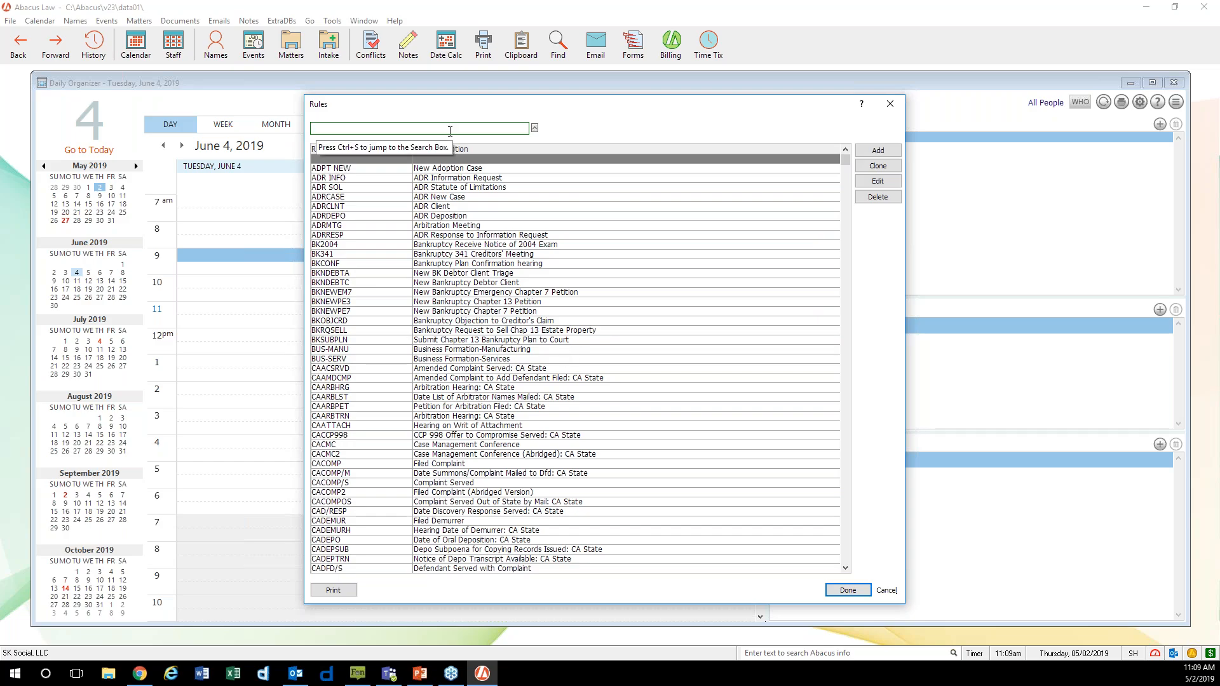
{"action": "type", "text": "trial"}
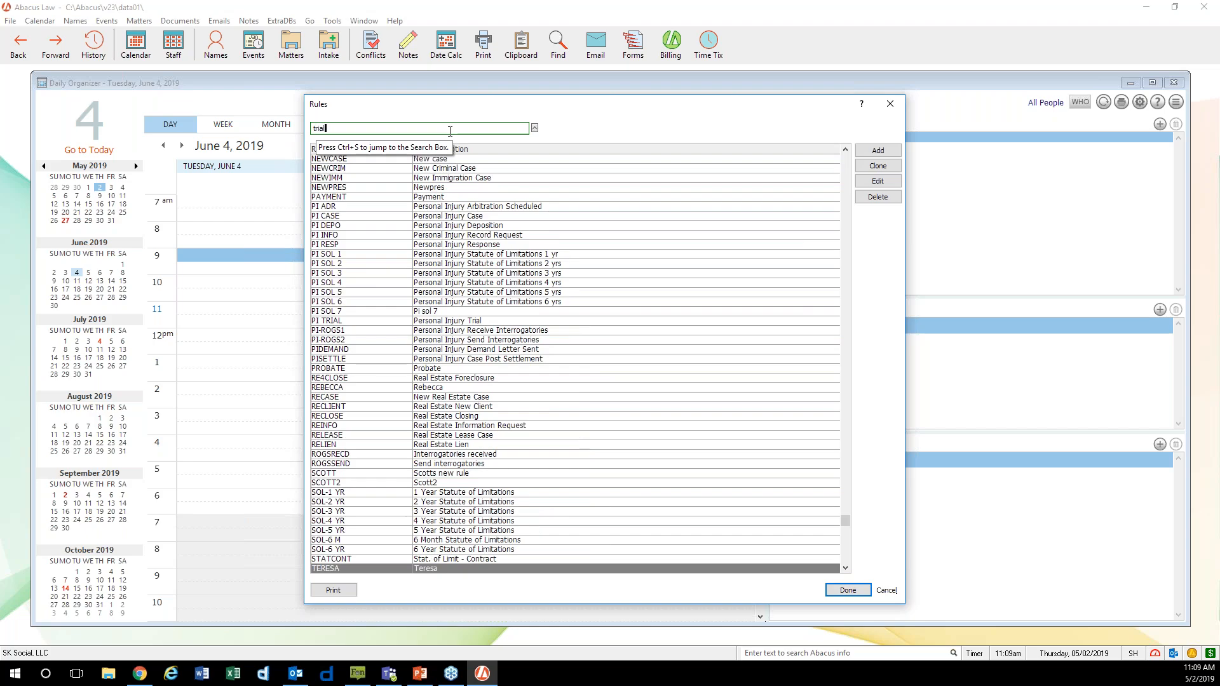
{"action": "key", "text": "Return"}
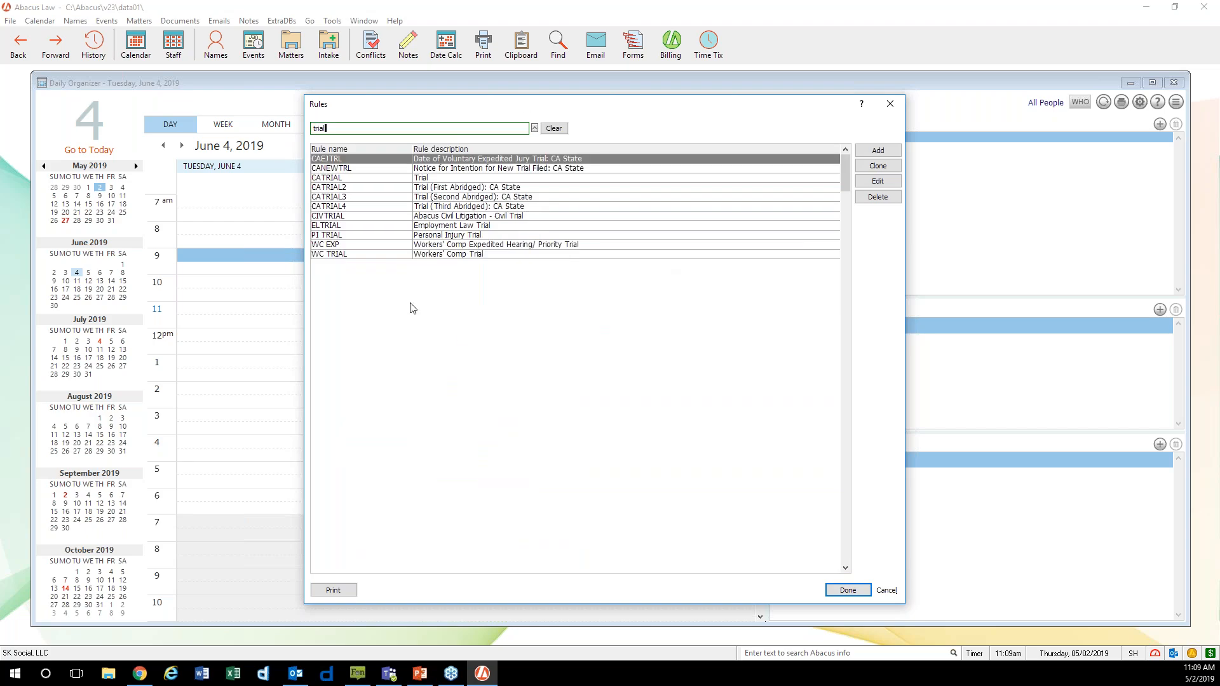
{"action": "left_click", "coordinate": [445, 180]}
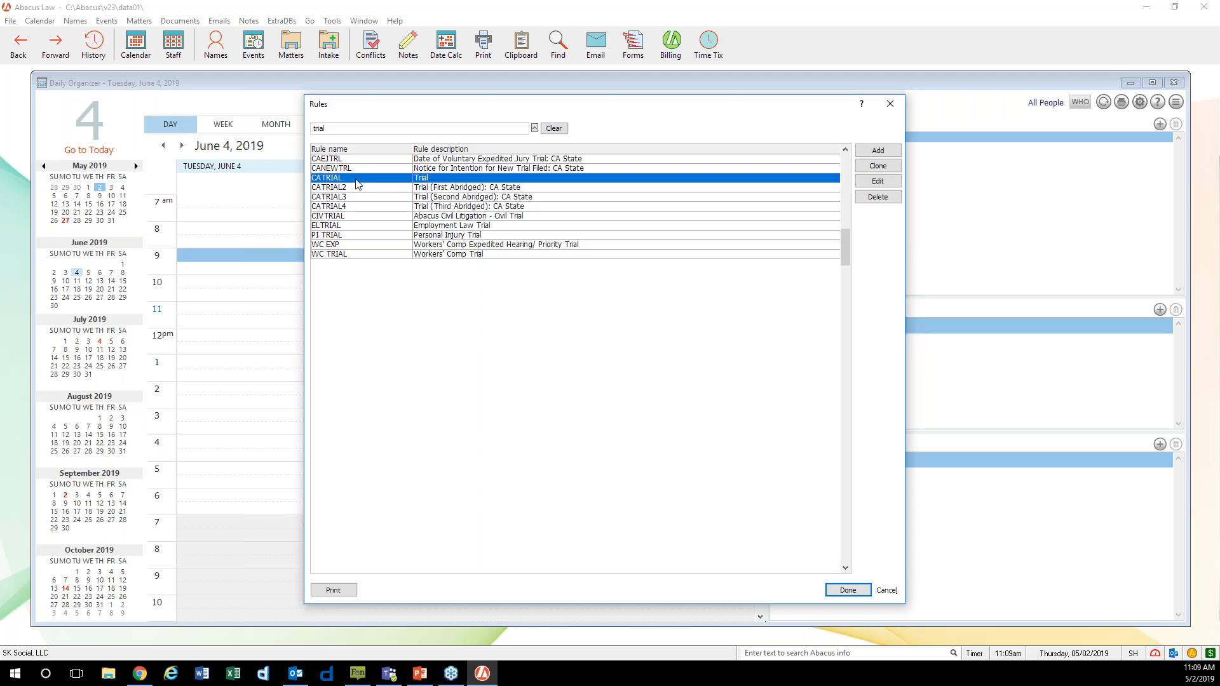
{"action": "left_click", "coordinate": [849, 590]}
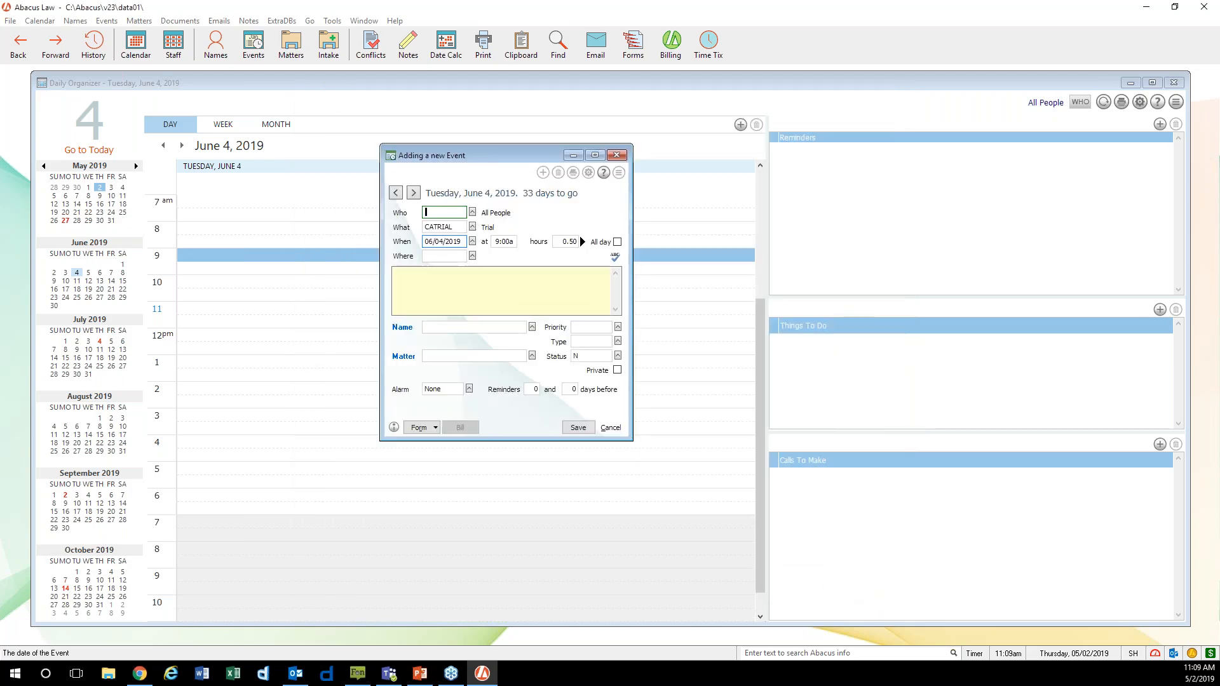
Assign the trial event to the staff member with the Who code SH
{"action": "left_click_drag", "start_coordinate": [460, 227], "coordinate": [401, 228]}
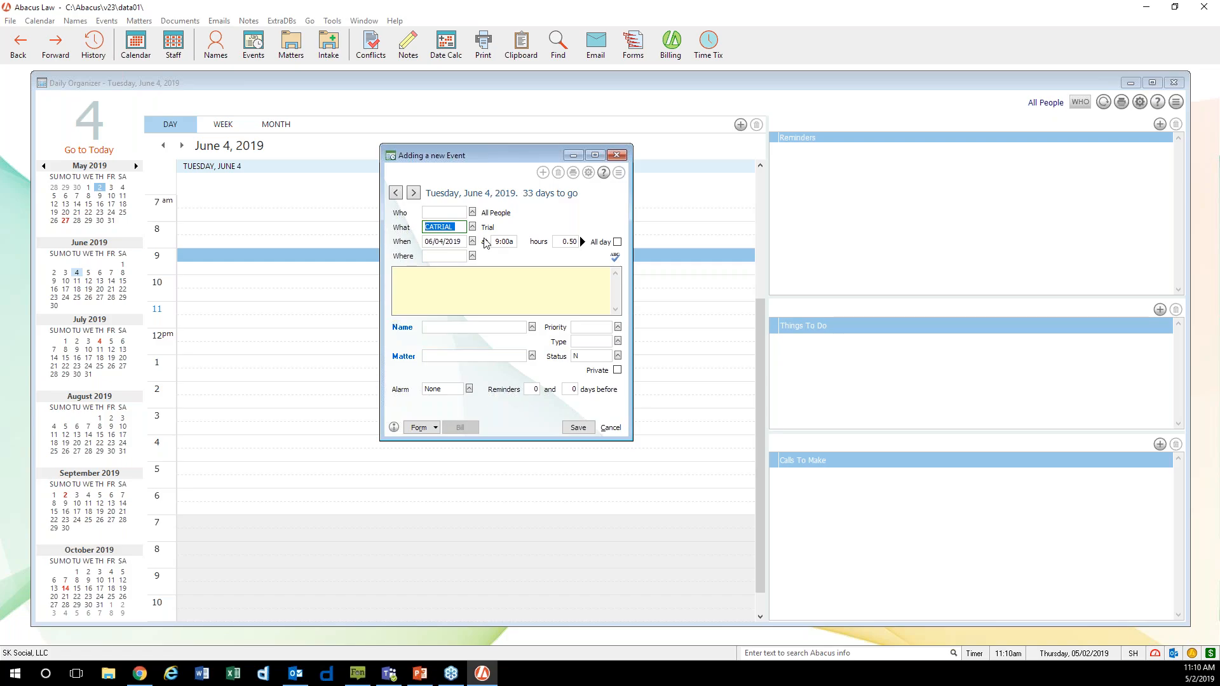
{"action": "left_click", "coordinate": [453, 212]}
{"action": "left_click", "coordinate": [474, 216]}
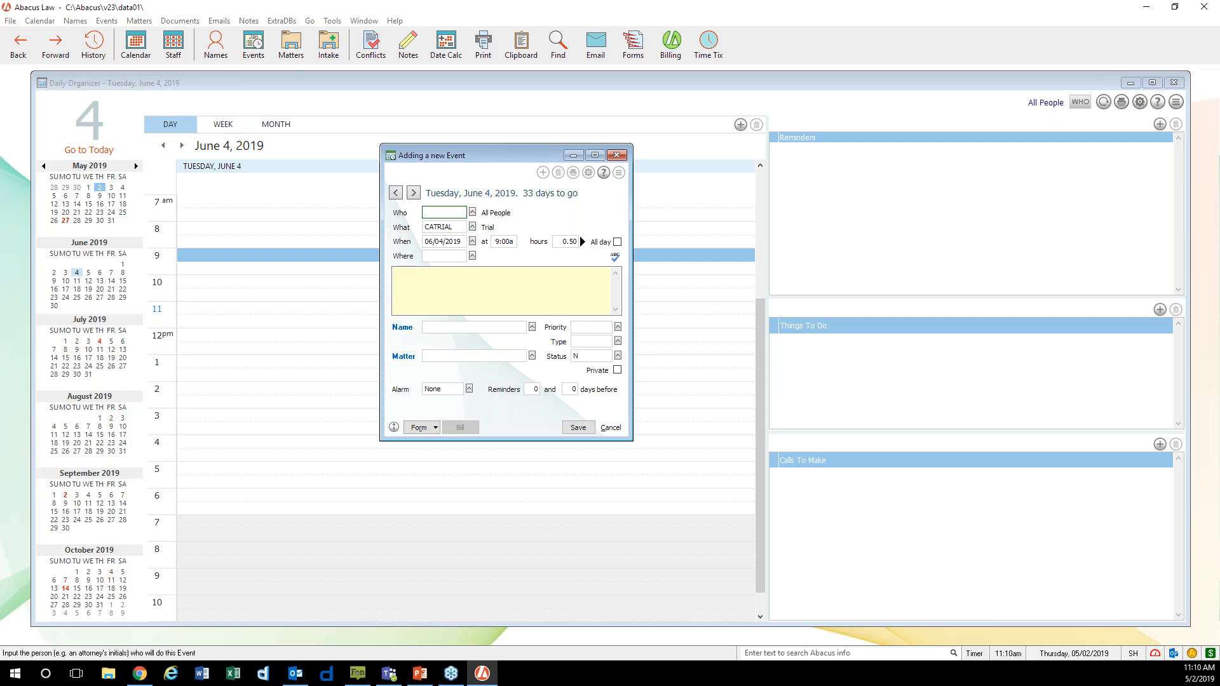
{"action": "left_click", "coordinate": [374, 374]}
{"action": "left_click", "coordinate": [800, 577]}
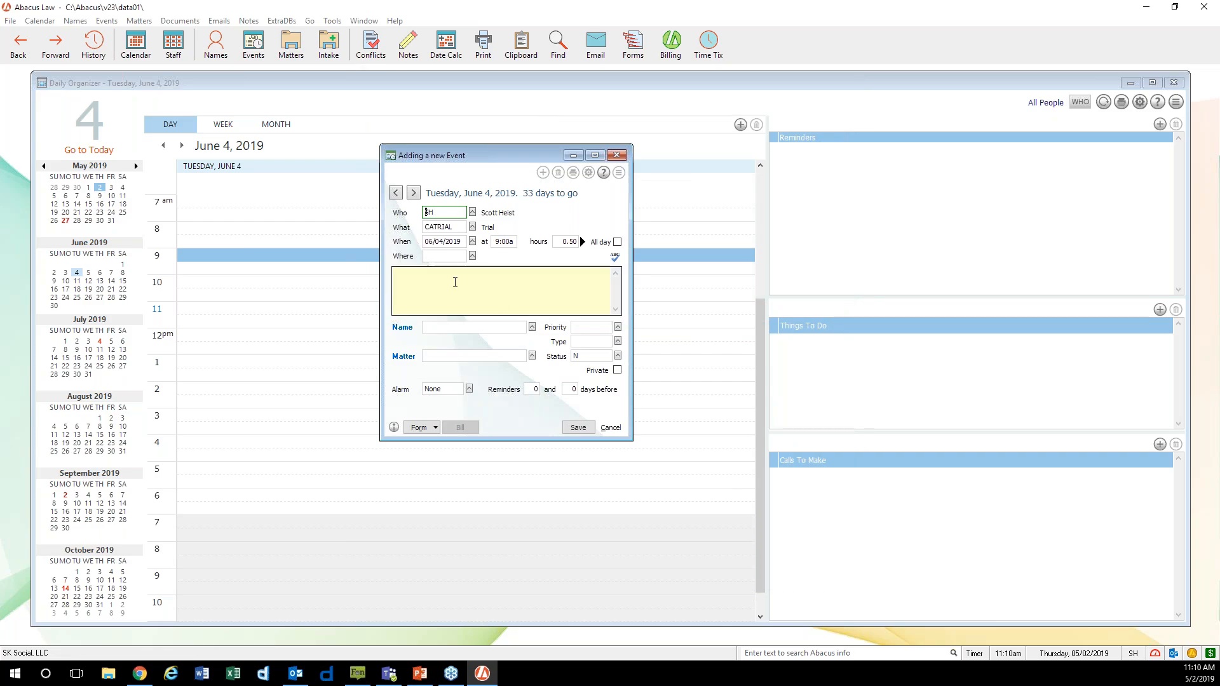
Enter the note "Start if trial." for the trial event
{"action": "left_click", "coordinate": [443, 257]}
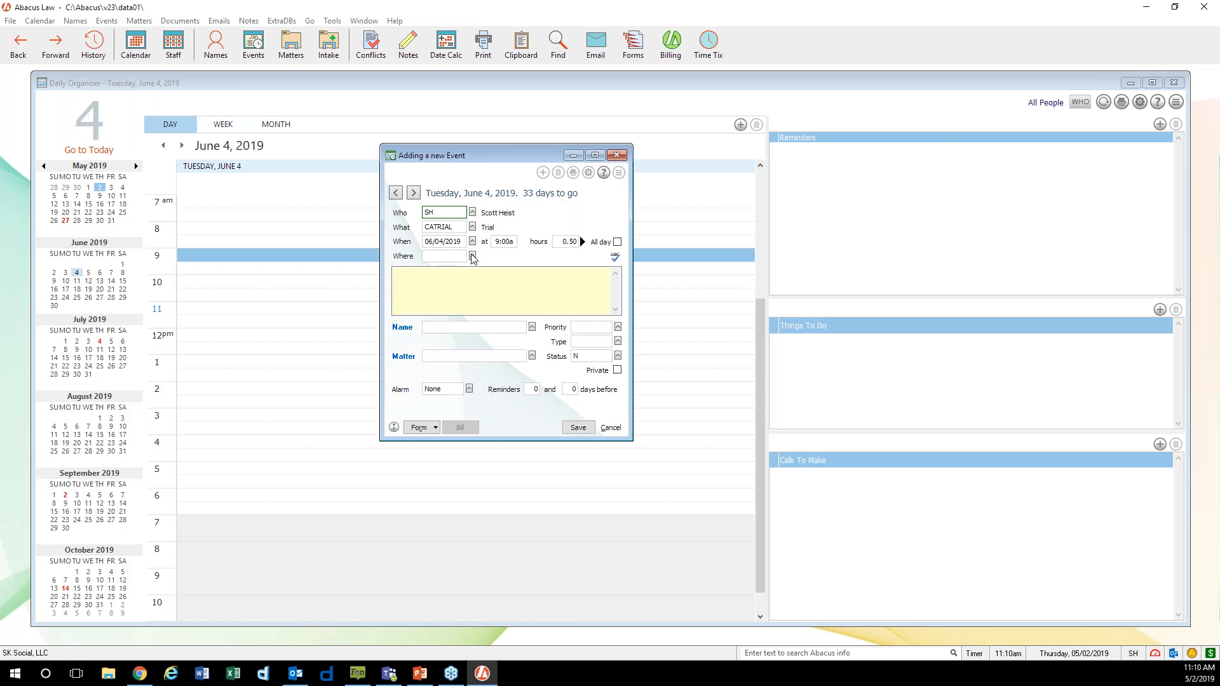
{"action": "left_click", "coordinate": [470, 293]}
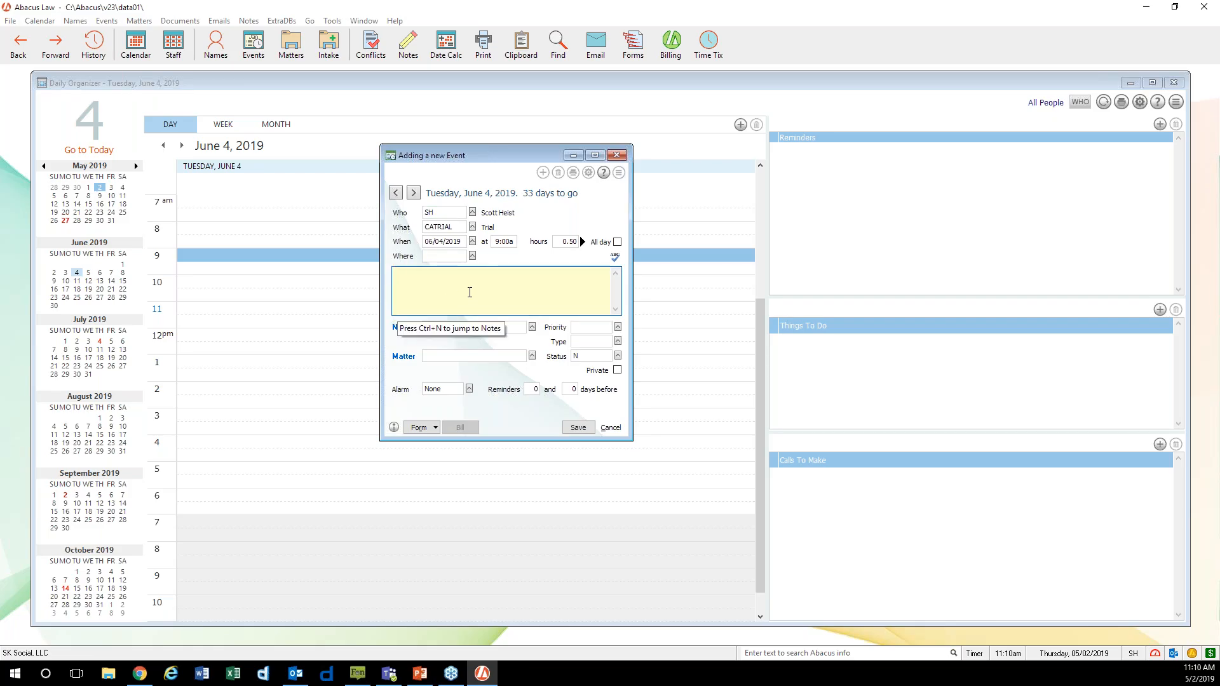
{"action": "type", "text": "Start if trial."}
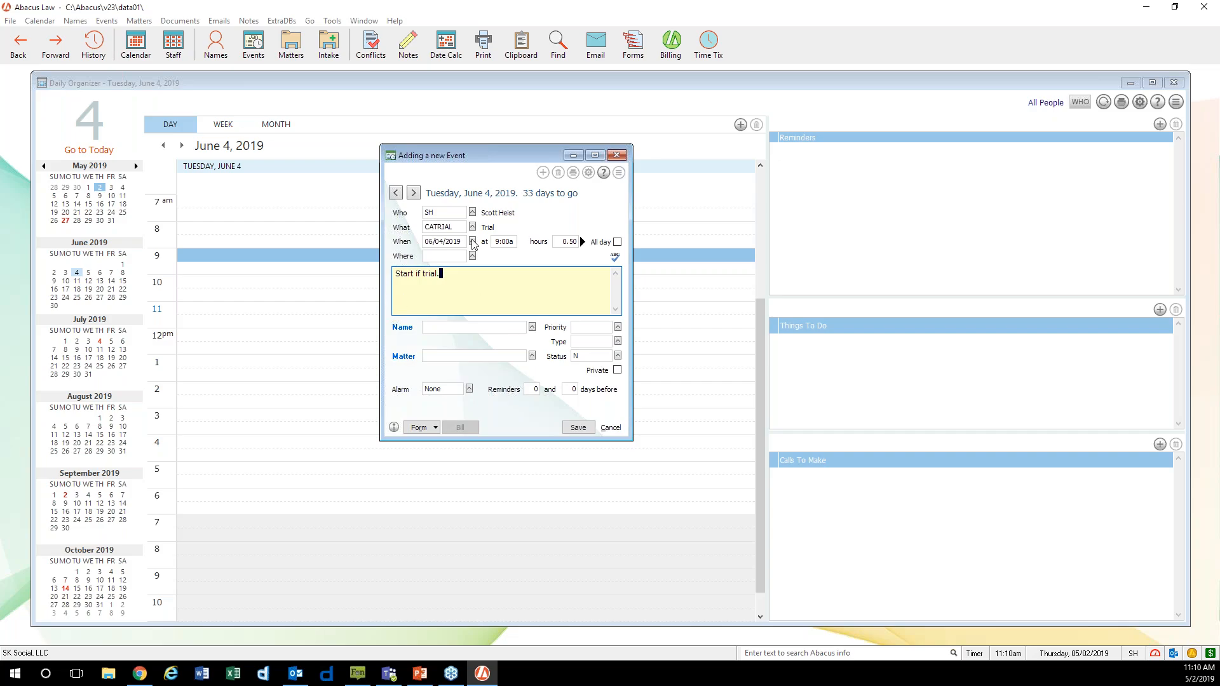
Link the trial event to the matter found by searching the matters list for "tif"
{"action": "left_click", "coordinate": [429, 359]}
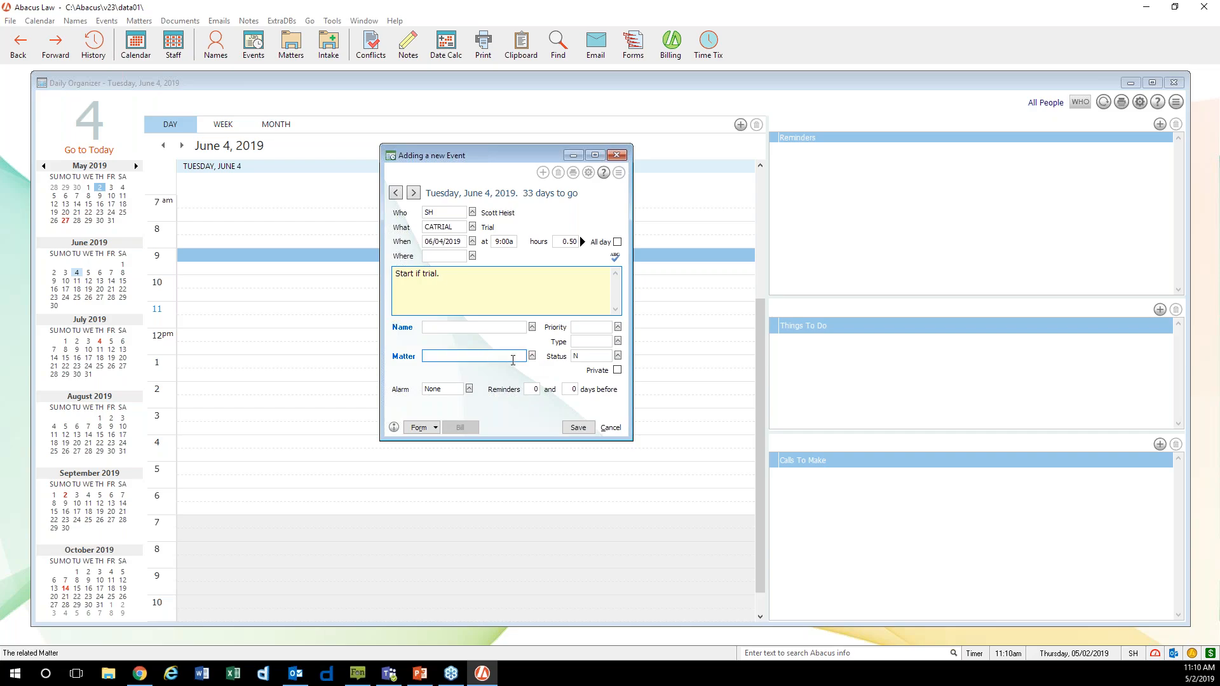
{"action": "left_click", "coordinate": [532, 357]}
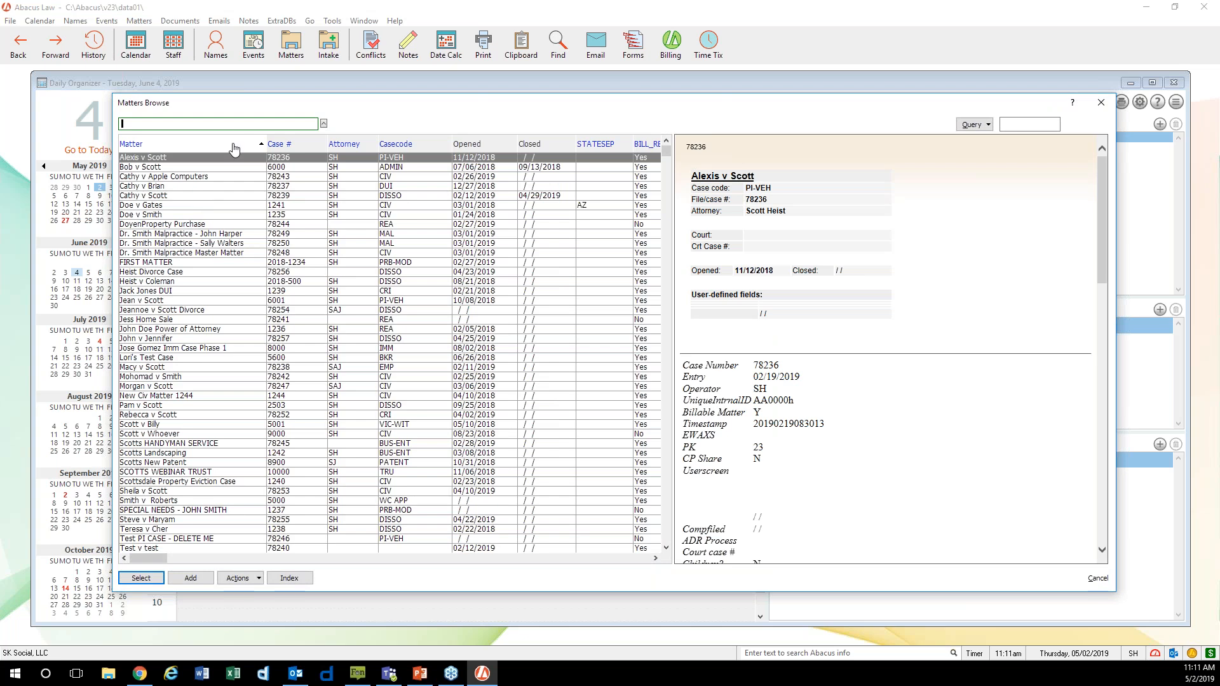
{"action": "left_click", "coordinate": [243, 124]}
{"action": "type", "text": "tif"}
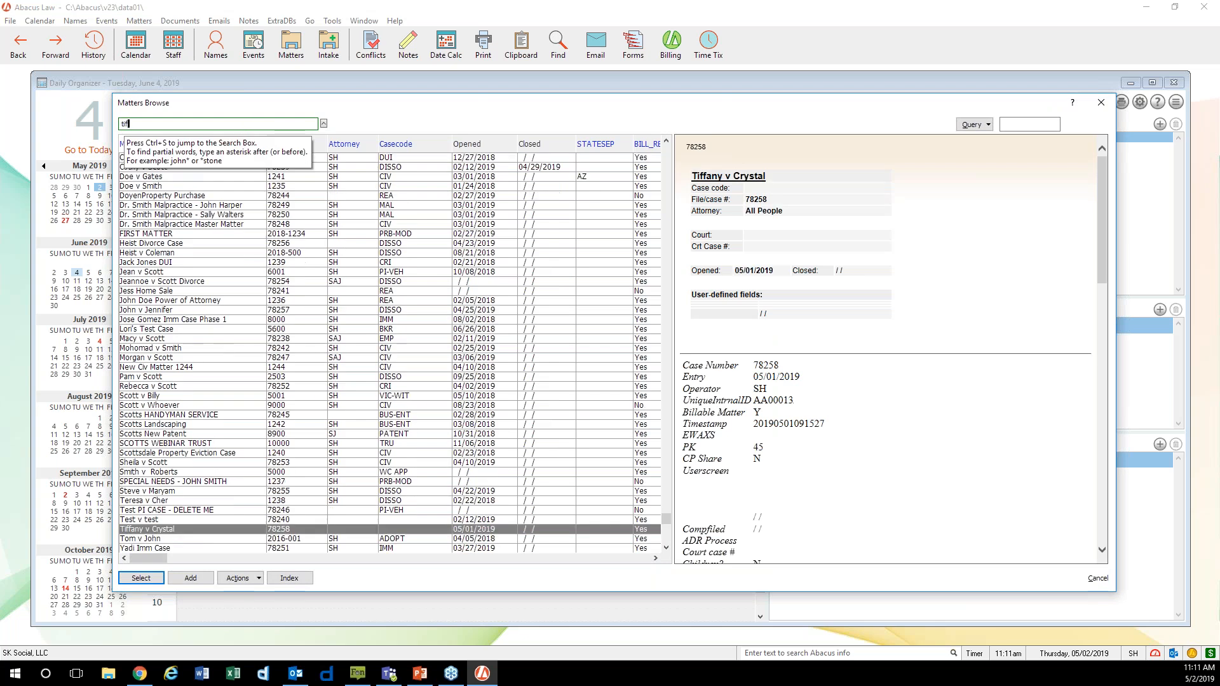
{"action": "double_click", "coordinate": [234, 158]}
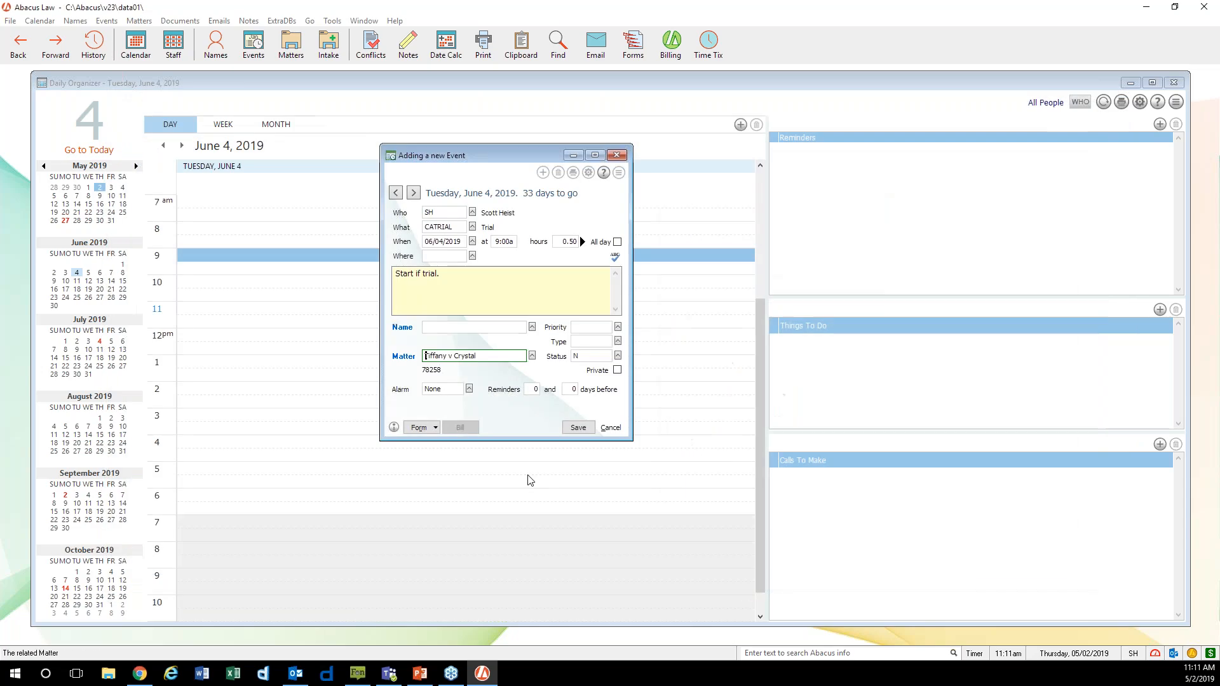
Save the trial event and reposition the prompt about scheduling the rule's related events
{"action": "left_click", "coordinate": [584, 429]}
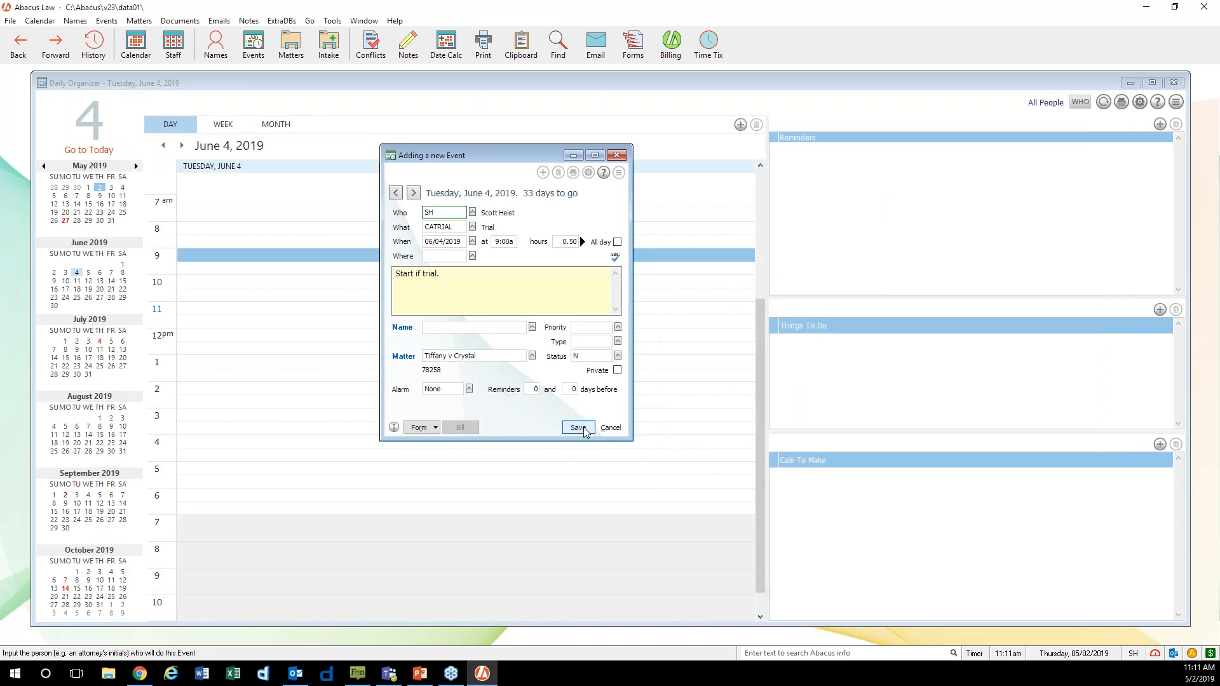
{"action": "left_click_drag", "start_coordinate": [605, 255], "coordinate": [564, 236]}
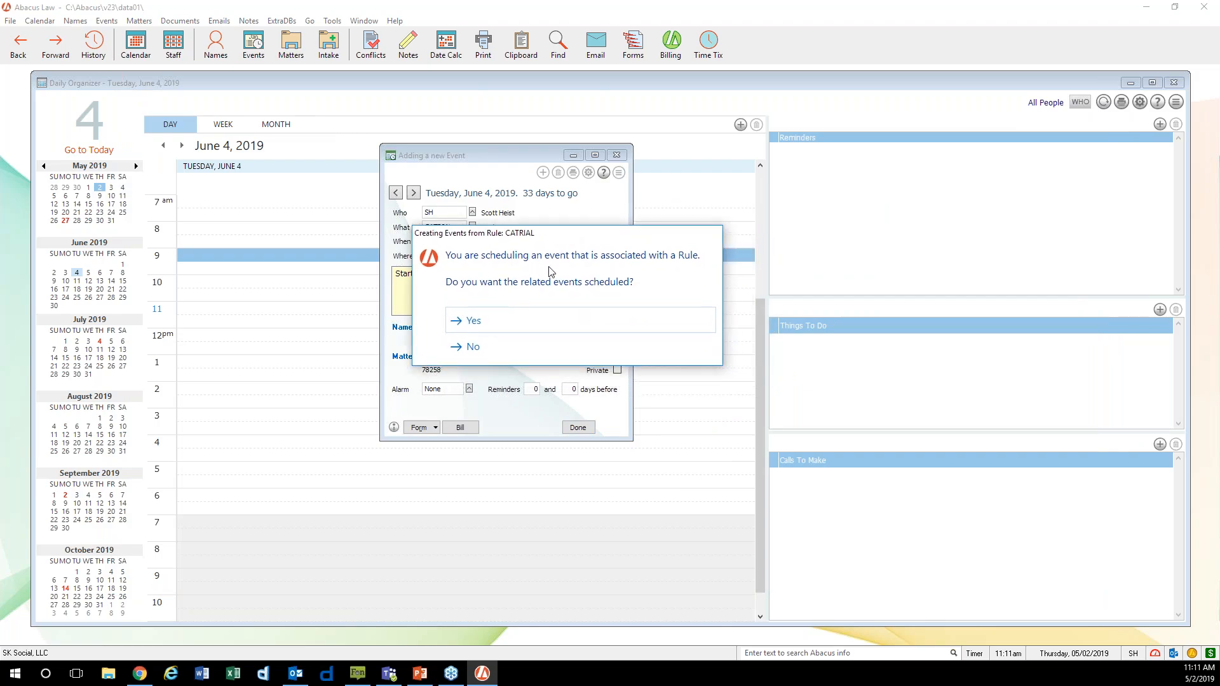
{"action": "left_click_drag", "start_coordinate": [571, 234], "coordinate": [556, 258]}
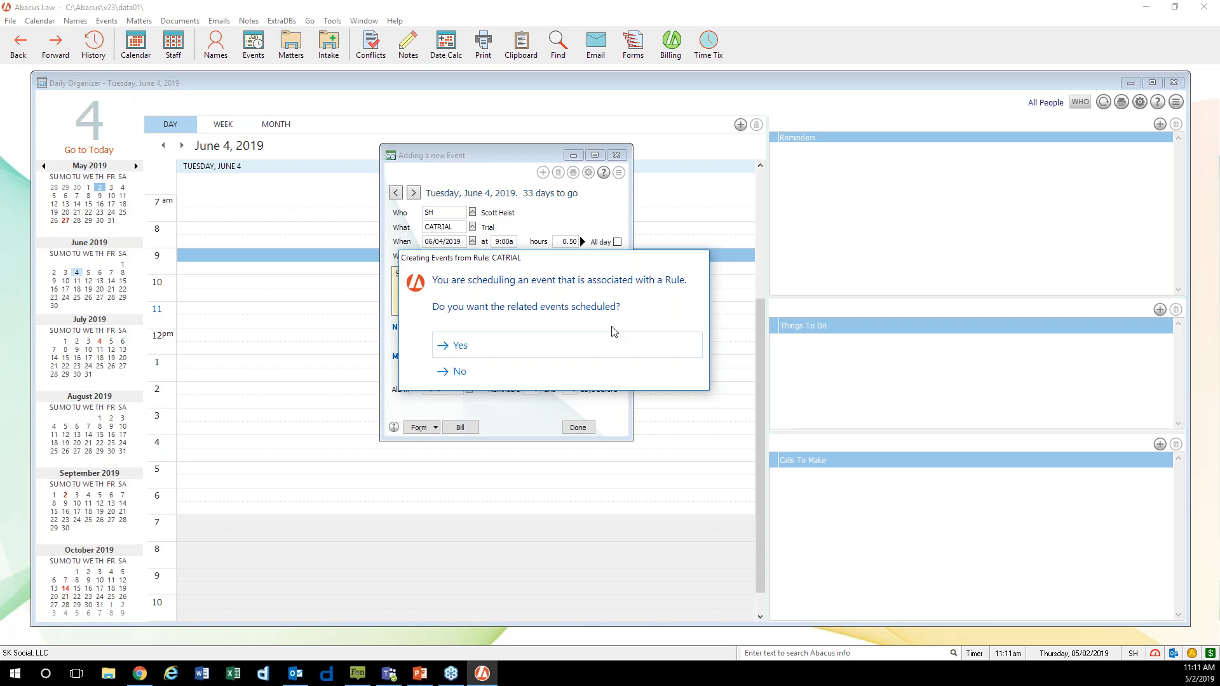
Schedule the CATRIAL rule's related events, entering a preferred date for S-NONEXP and keeping 04/21/2019 for F-OPPO on the Easter holiday
{"action": "left_click", "coordinate": [487, 351]}
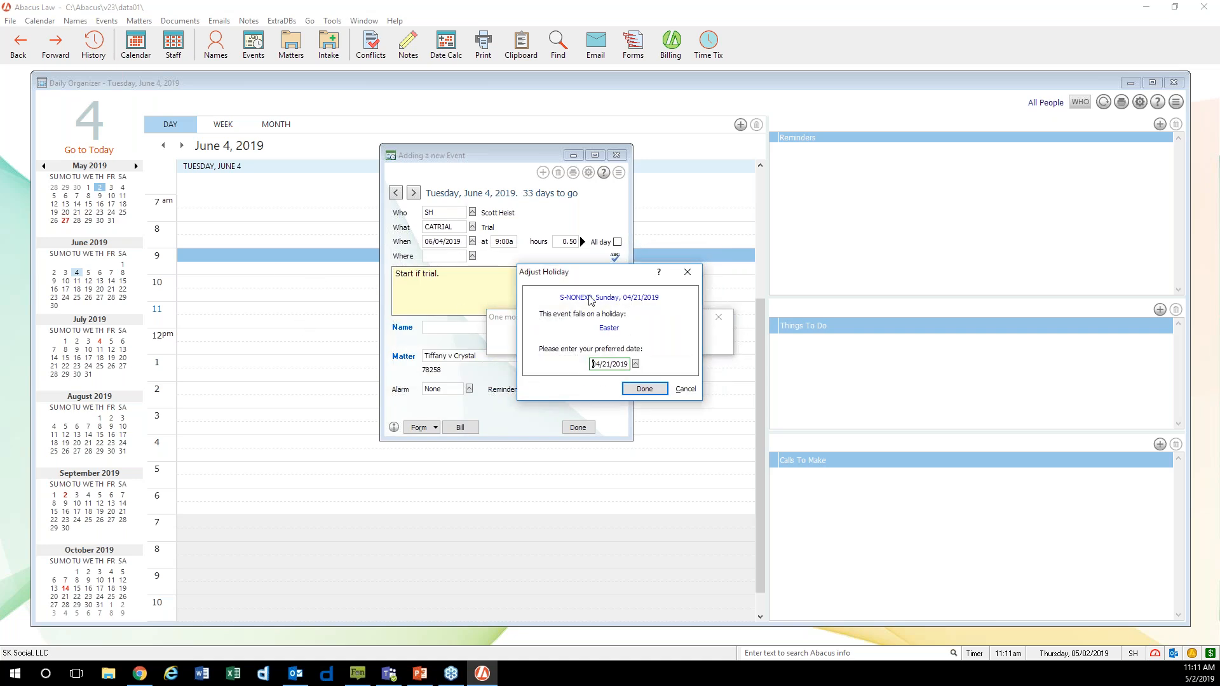
{"action": "left_click_drag", "start_coordinate": [611, 275], "coordinate": [556, 258]}
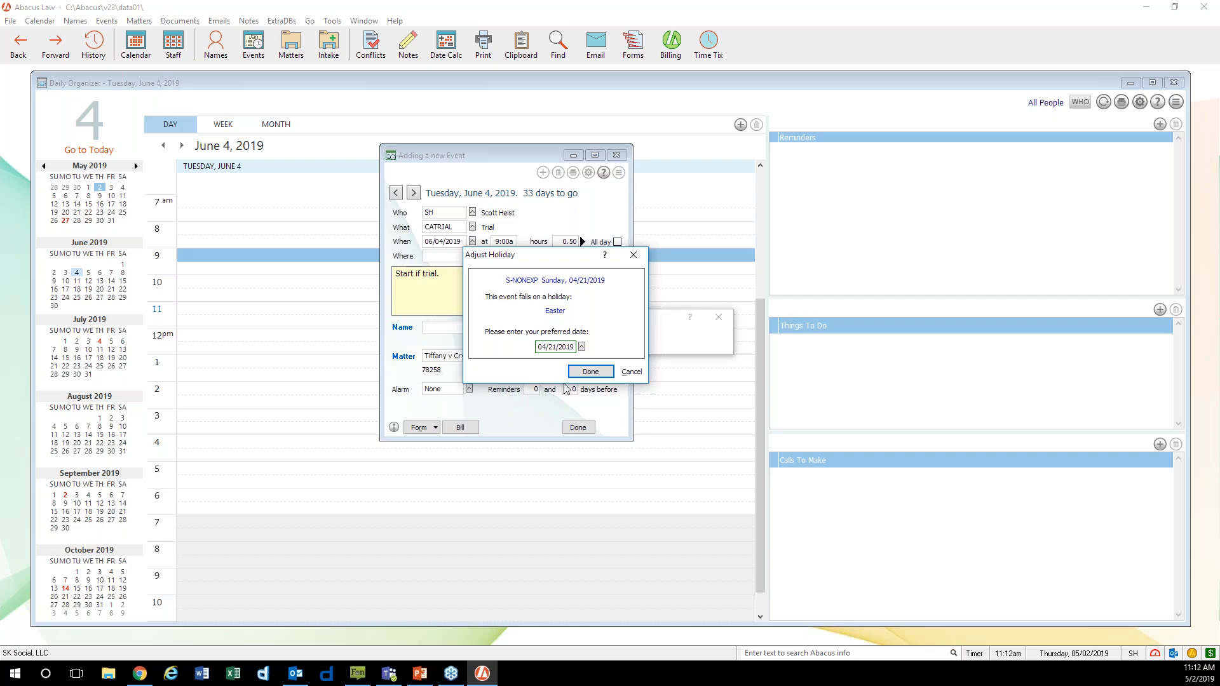
{"action": "key", "text": "BackSpace"}
{"action": "key", "text": "BackSpace"}
{"action": "type", "text": "19/"}
{"action": "type", "text": "20"}
{"action": "left_click", "coordinate": [604, 374]}
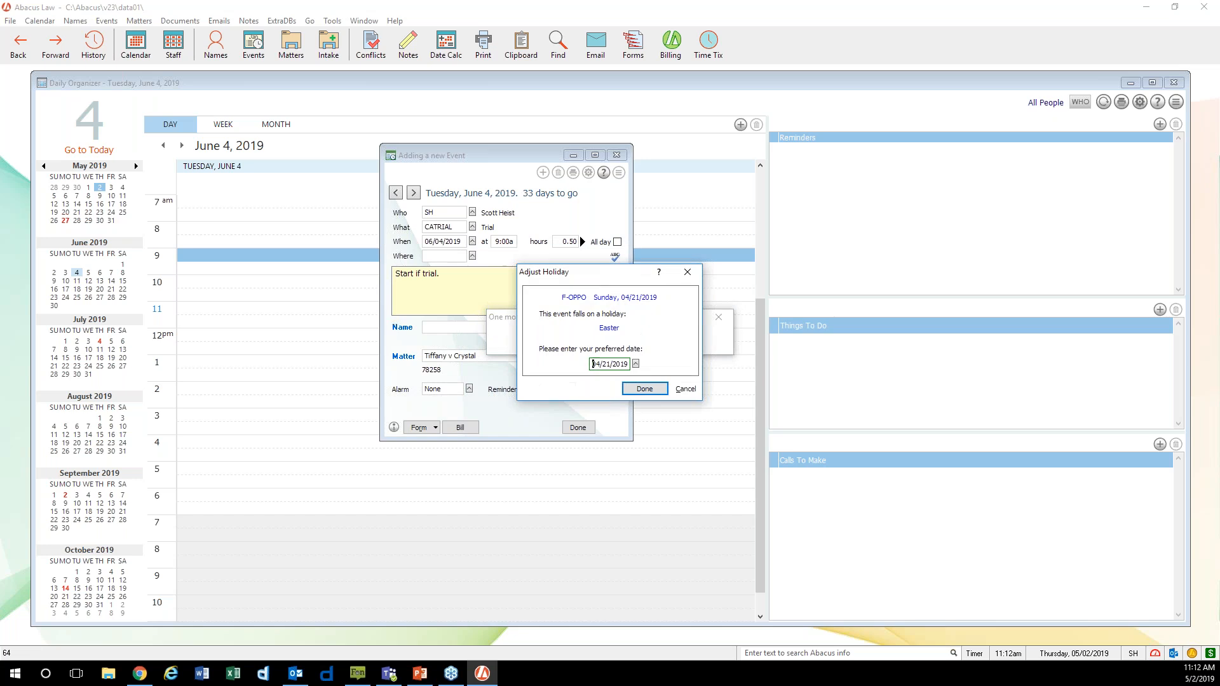
{"action": "left_click_drag", "start_coordinate": [622, 276], "coordinate": [549, 250]}
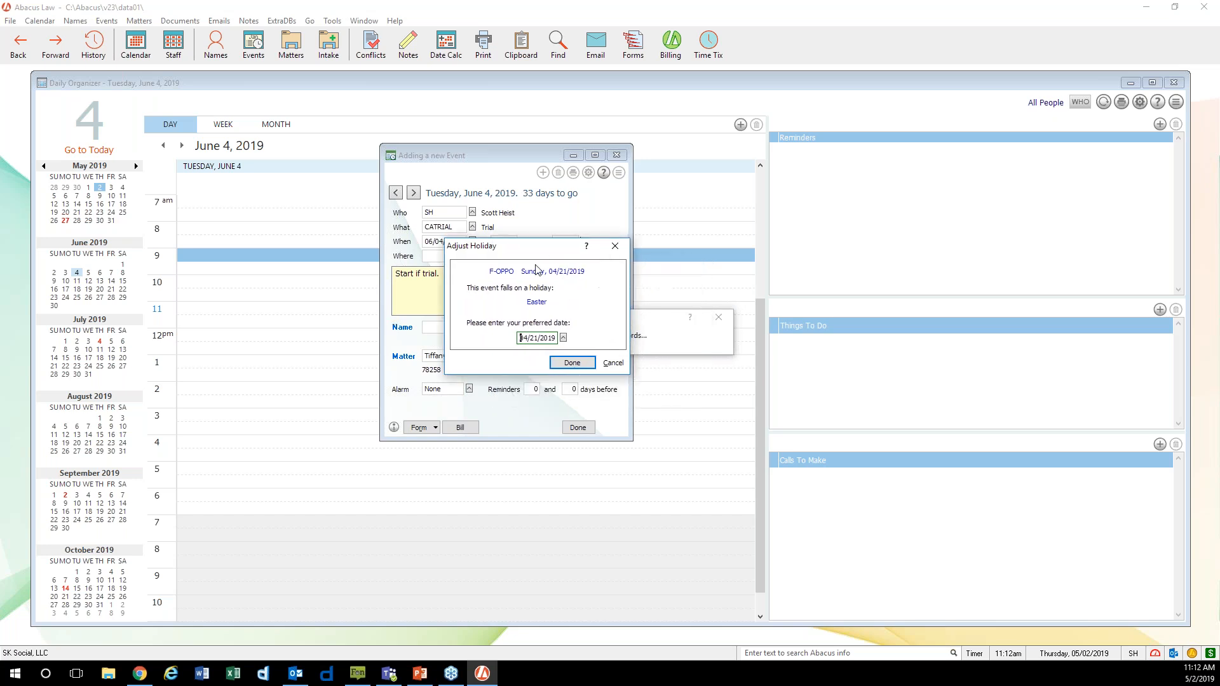
{"action": "left_click", "coordinate": [578, 368]}
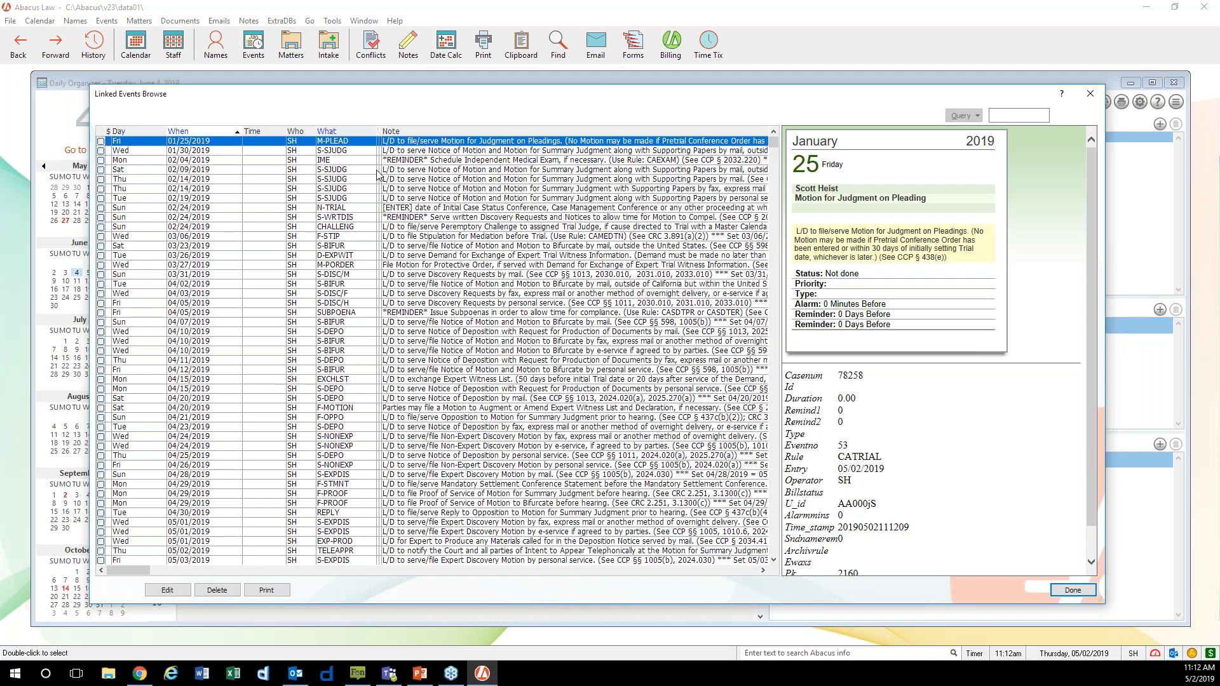
Reposition the linked events window, narrow the Time column and widen the event list to show more of the notes
{"action": "left_click_drag", "start_coordinate": [452, 100], "coordinate": [458, 84]}
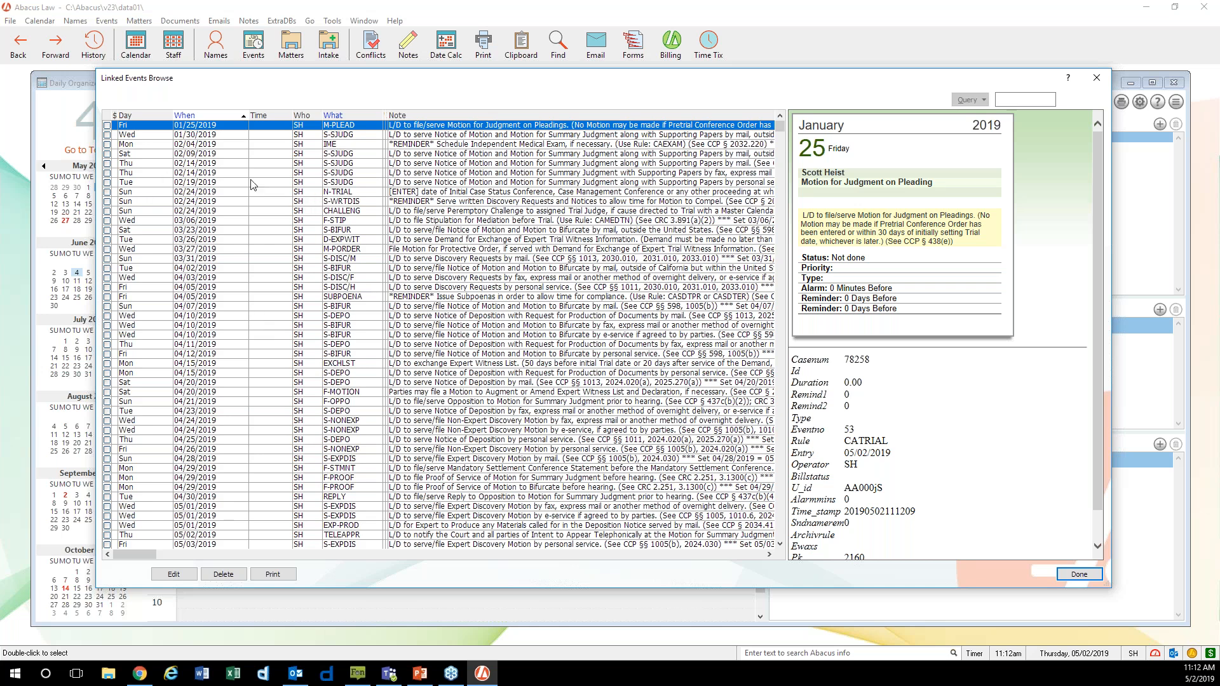
{"action": "left_click_drag", "start_coordinate": [296, 126], "coordinate": [283, 125]}
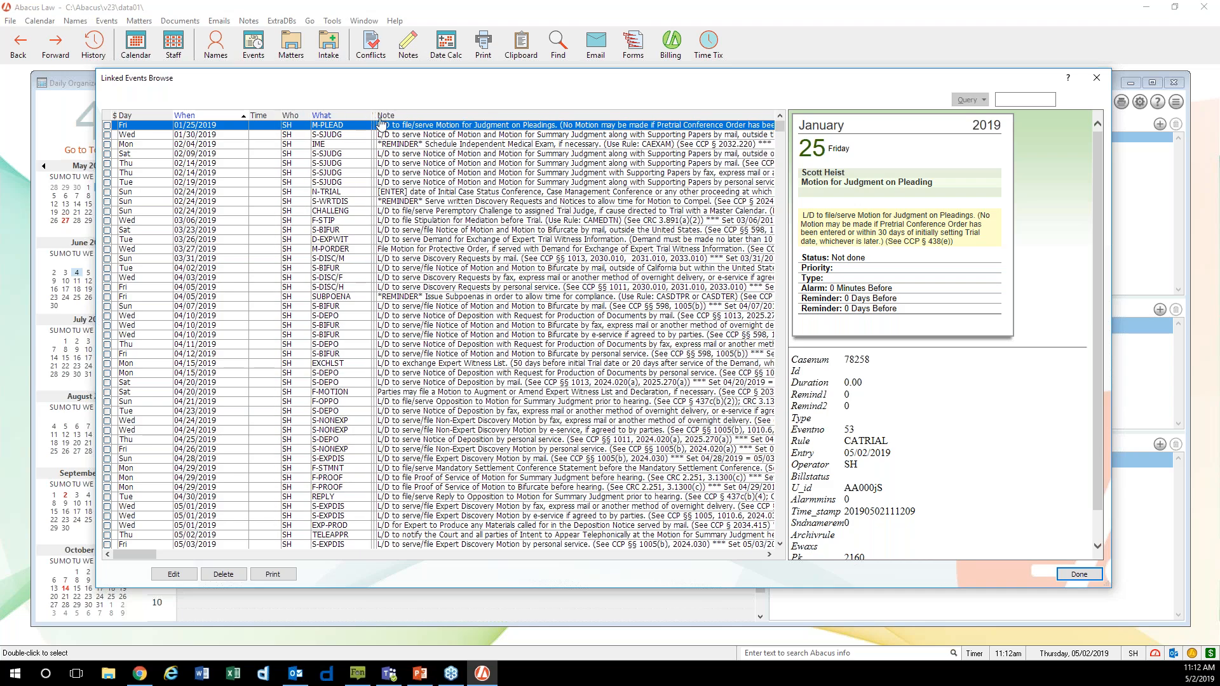
{"action": "left_click_drag", "start_coordinate": [375, 117], "coordinate": [372, 118]}
{"action": "left_click_drag", "start_coordinate": [786, 343], "coordinate": [933, 343]}
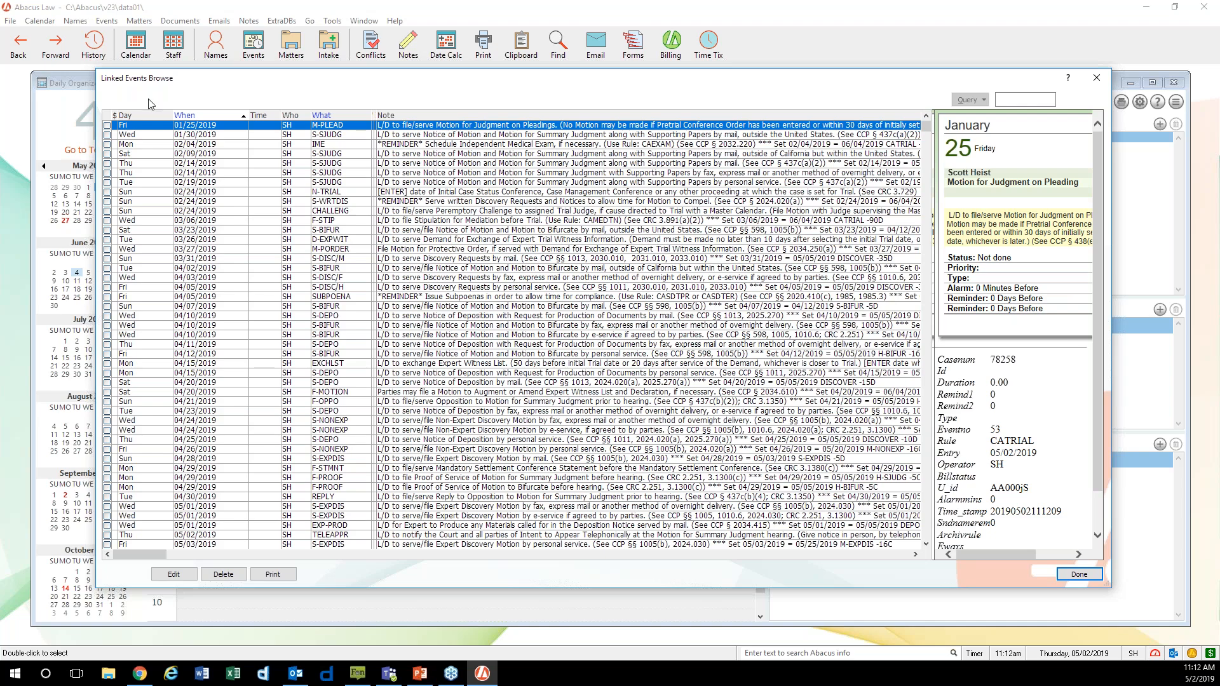
{"action": "left_click", "coordinate": [108, 173]}
{"action": "left_click", "coordinate": [107, 220]}
{"action": "left_click", "coordinate": [107, 278]}
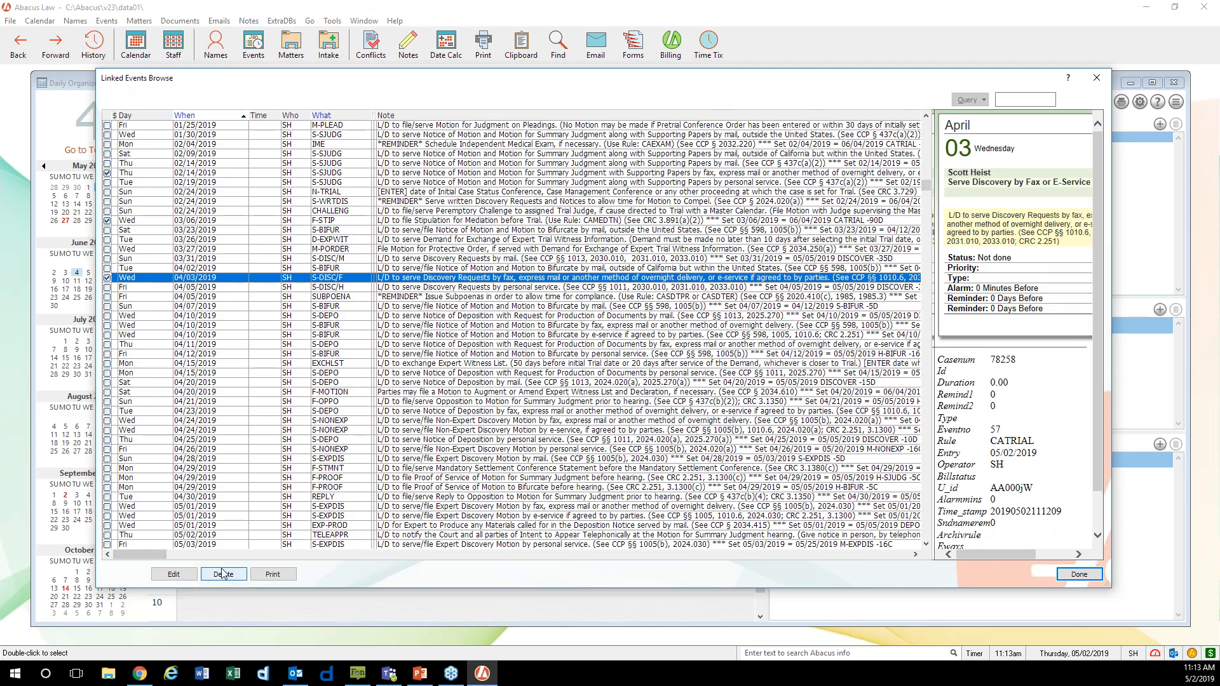
{"action": "left_click", "coordinate": [107, 278]}
{"action": "left_click", "coordinate": [107, 221]}
{"action": "left_click", "coordinate": [107, 173]}
Set the day of the 02/09/2019 S-SJUDG event's date to 08, update its related events and finish the trial event
{"action": "left_click", "coordinate": [195, 155]}
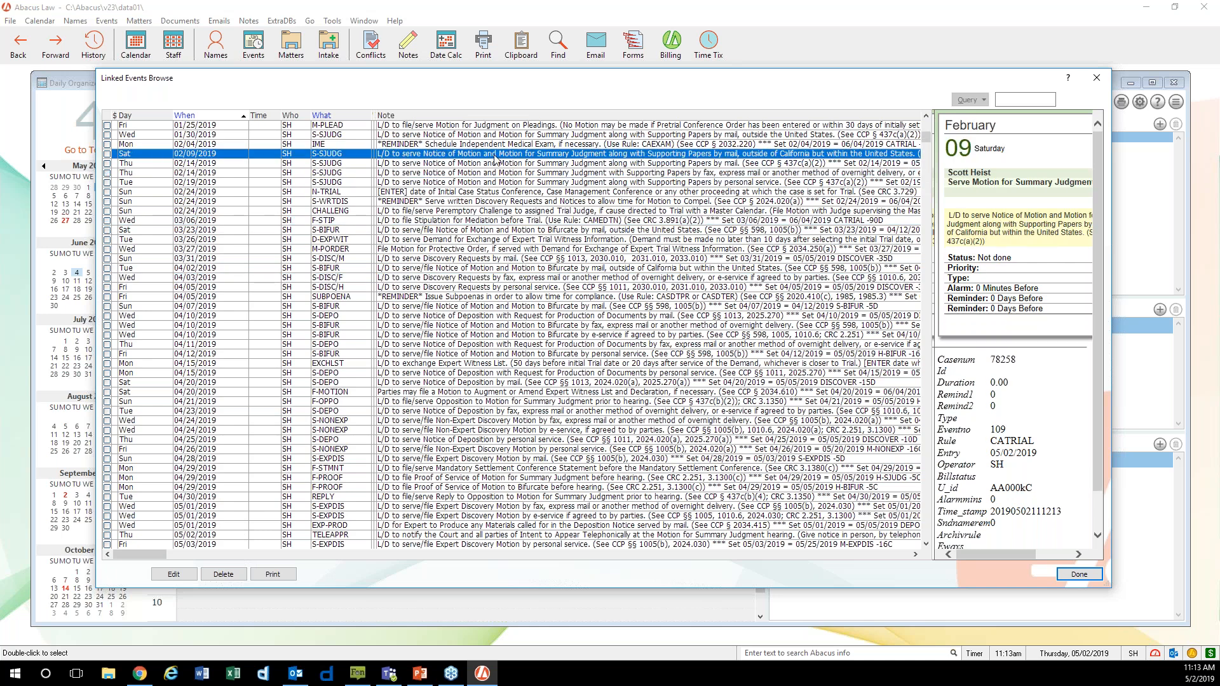
{"action": "double_click", "coordinate": [140, 157]}
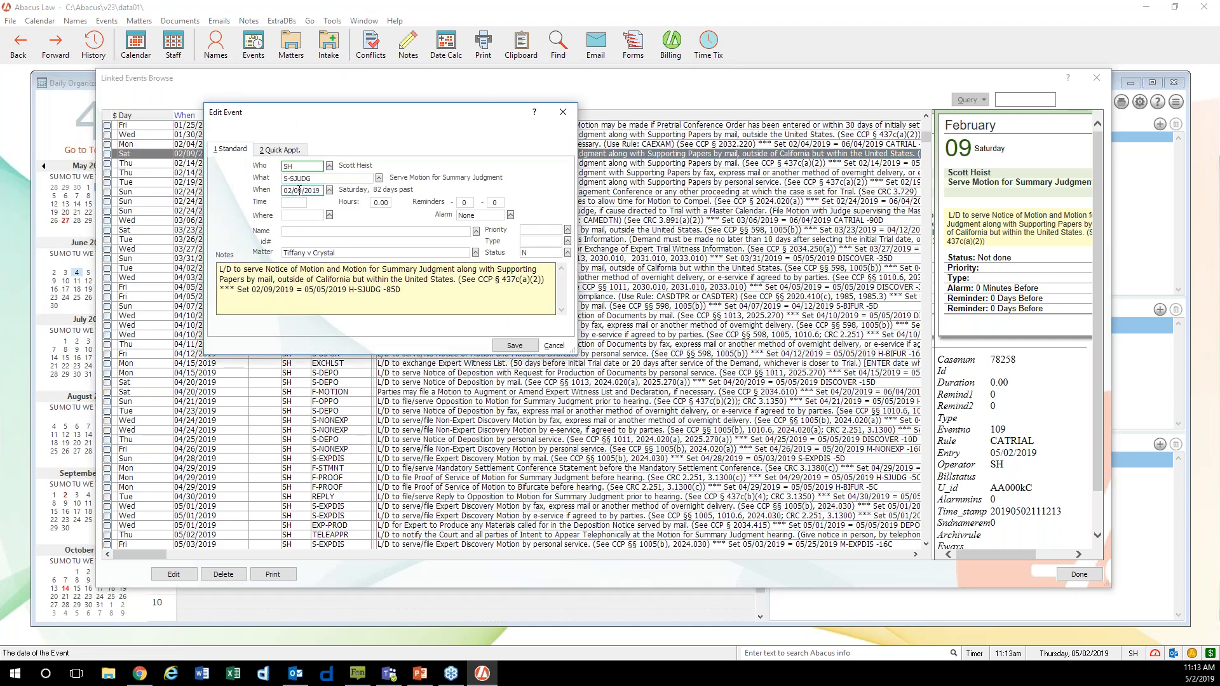
{"action": "left_click", "coordinate": [303, 191]}
{"action": "type", "text": "8"}
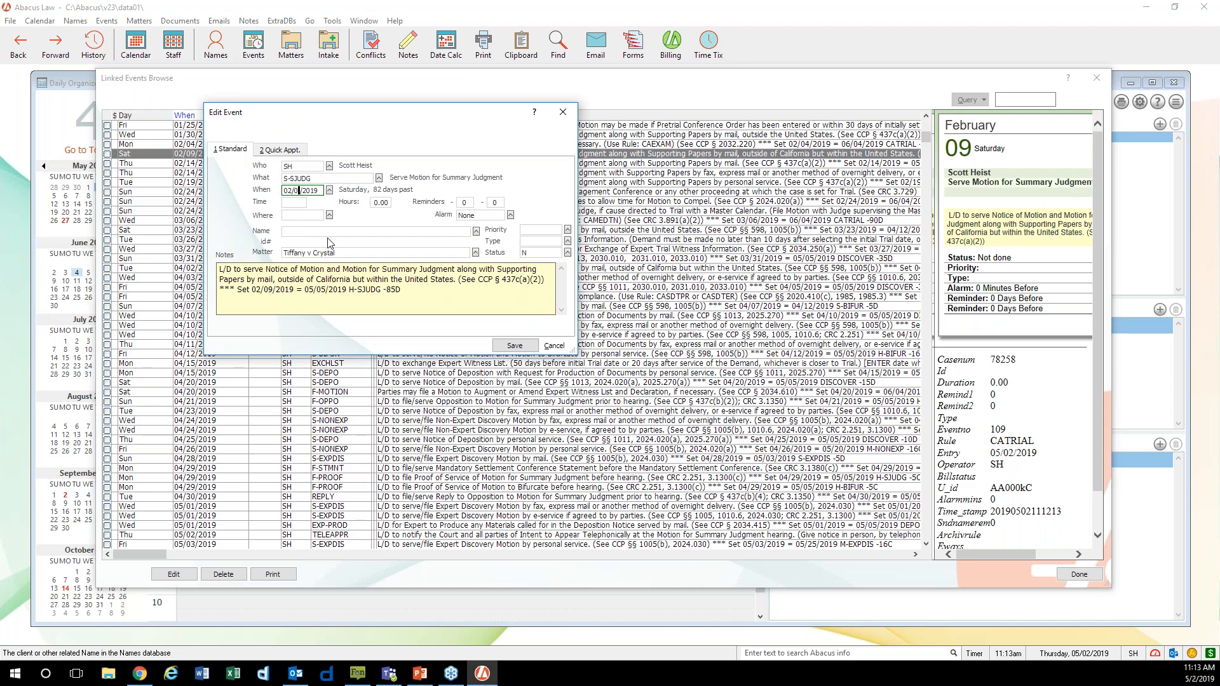
{"action": "left_click", "coordinate": [524, 350]}
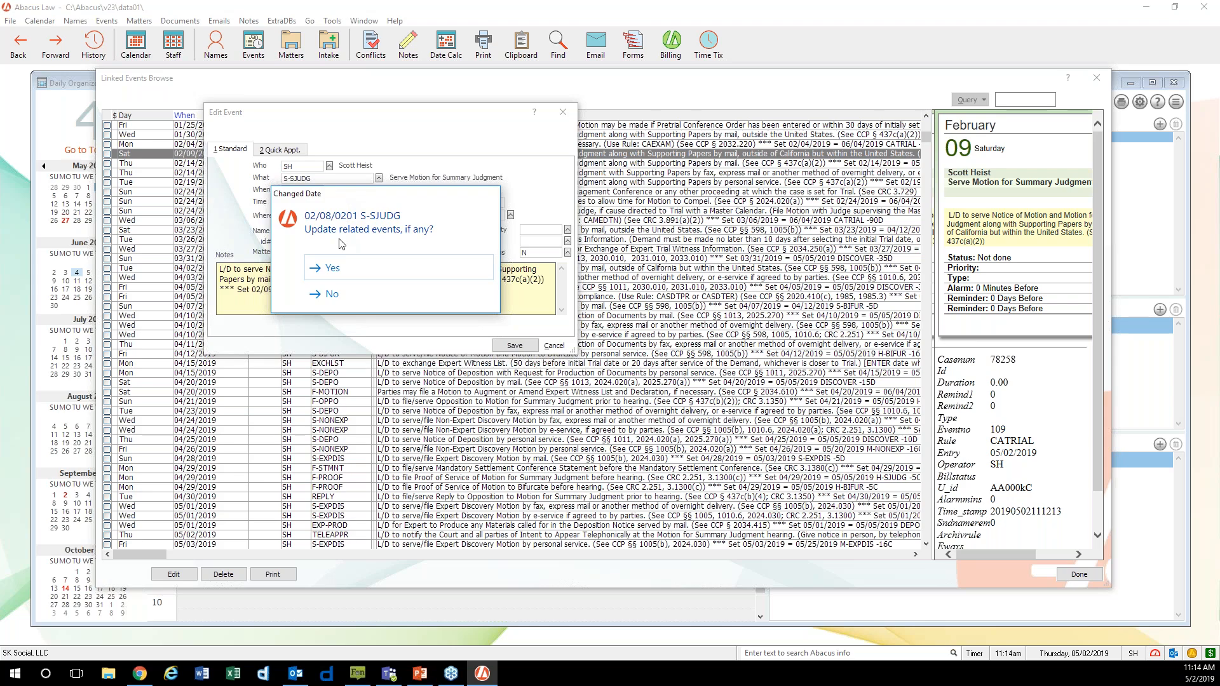
{"action": "left_click", "coordinate": [358, 276]}
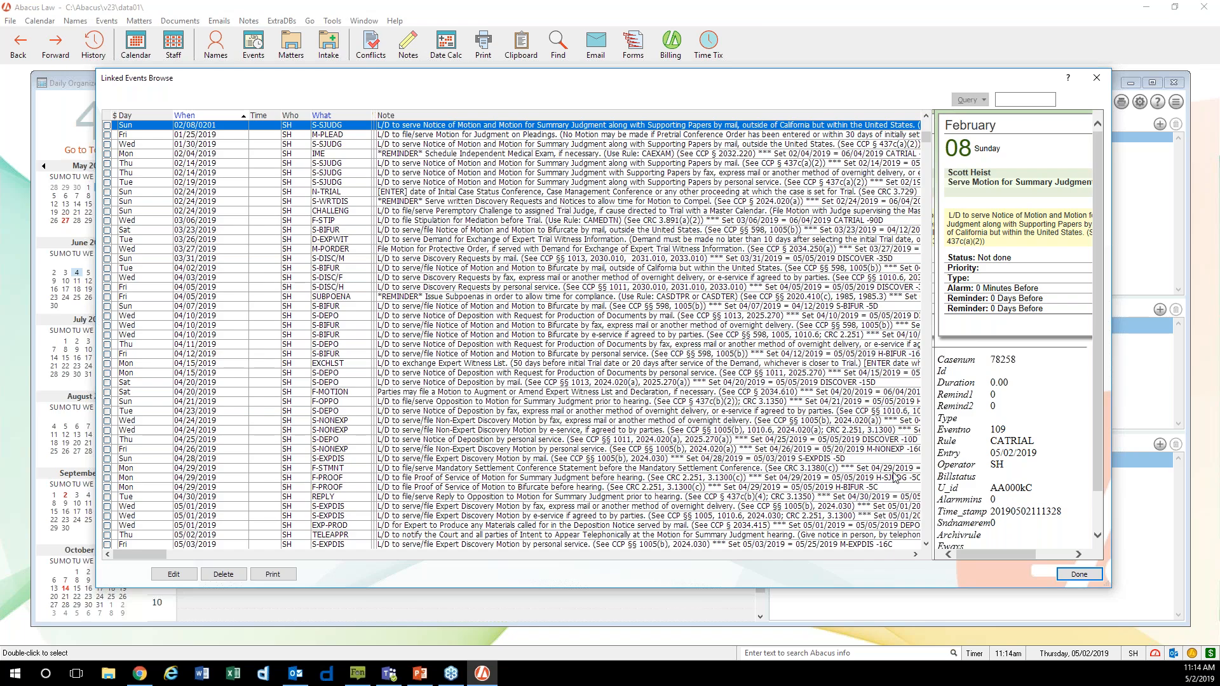
{"action": "left_click", "coordinate": [1078, 576]}
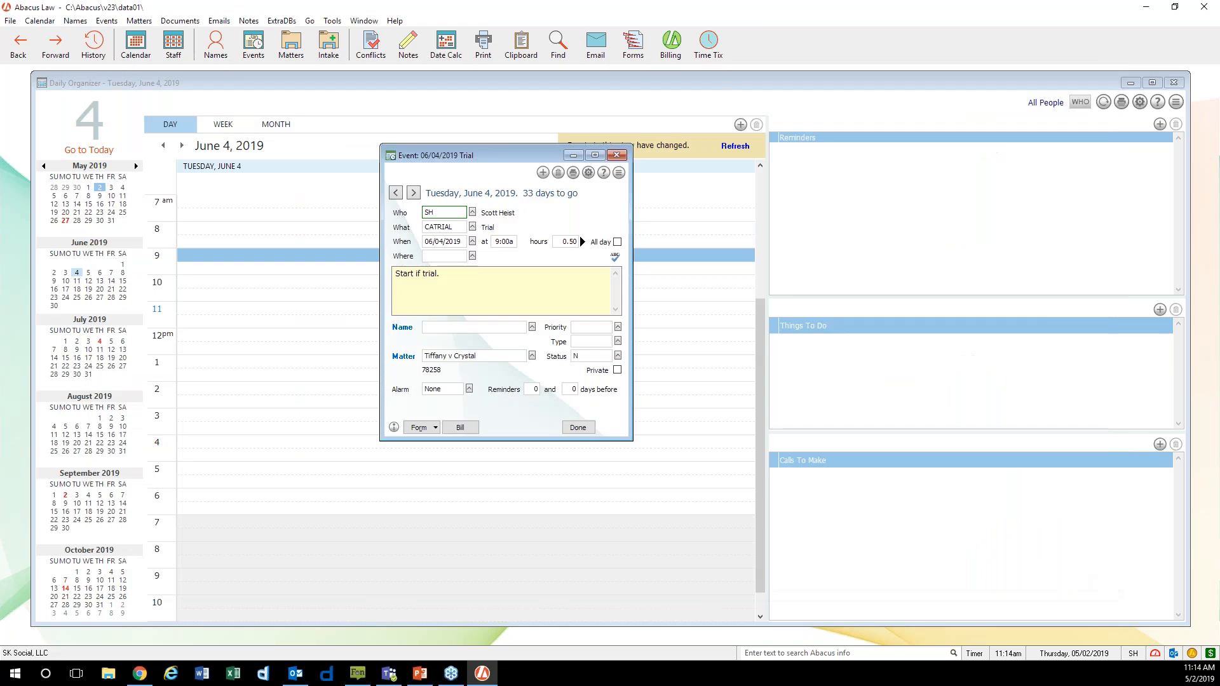
{"action": "left_click", "coordinate": [580, 427]}
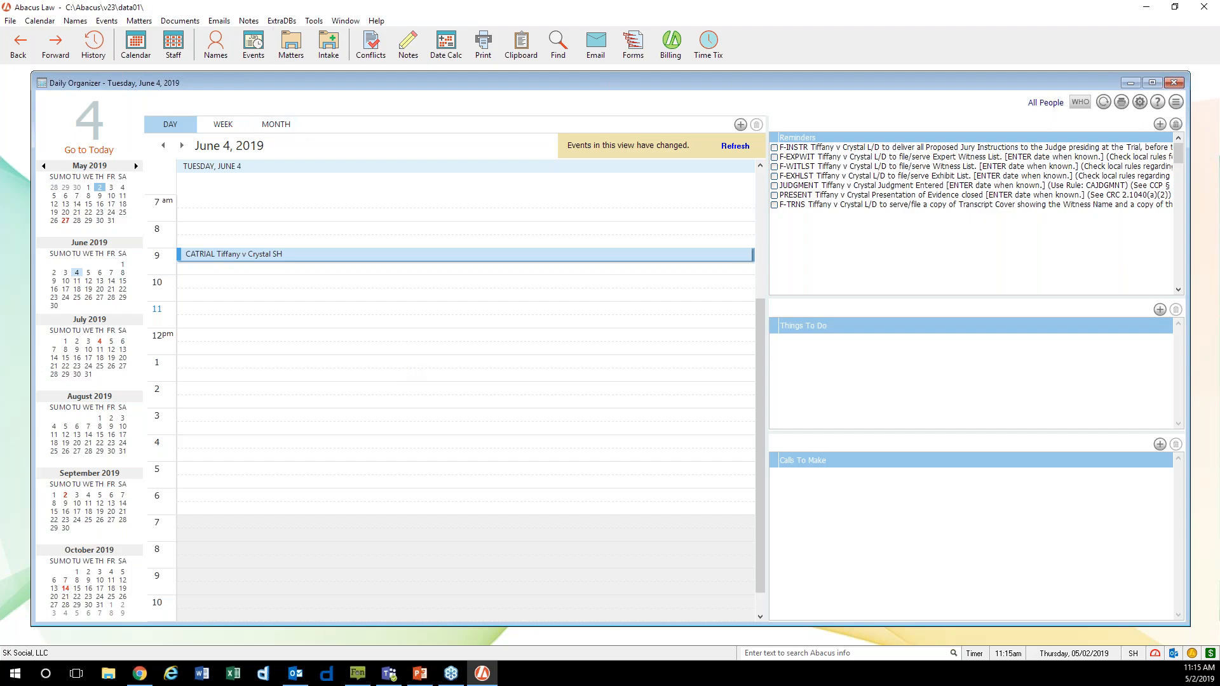
Review the event list of the trial's matter, examine the 05/13/2019 F-PROOF event and close the matter
{"action": "left_click", "coordinate": [300, 58]}
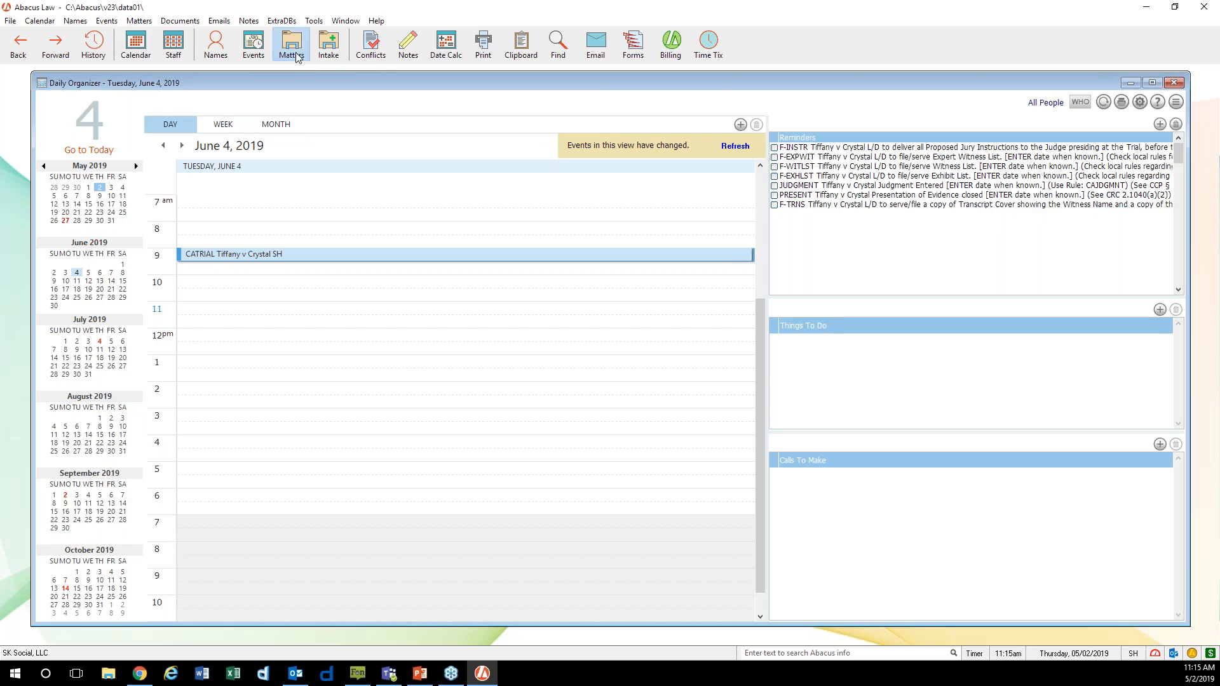
{"action": "left_click", "coordinate": [208, 168]}
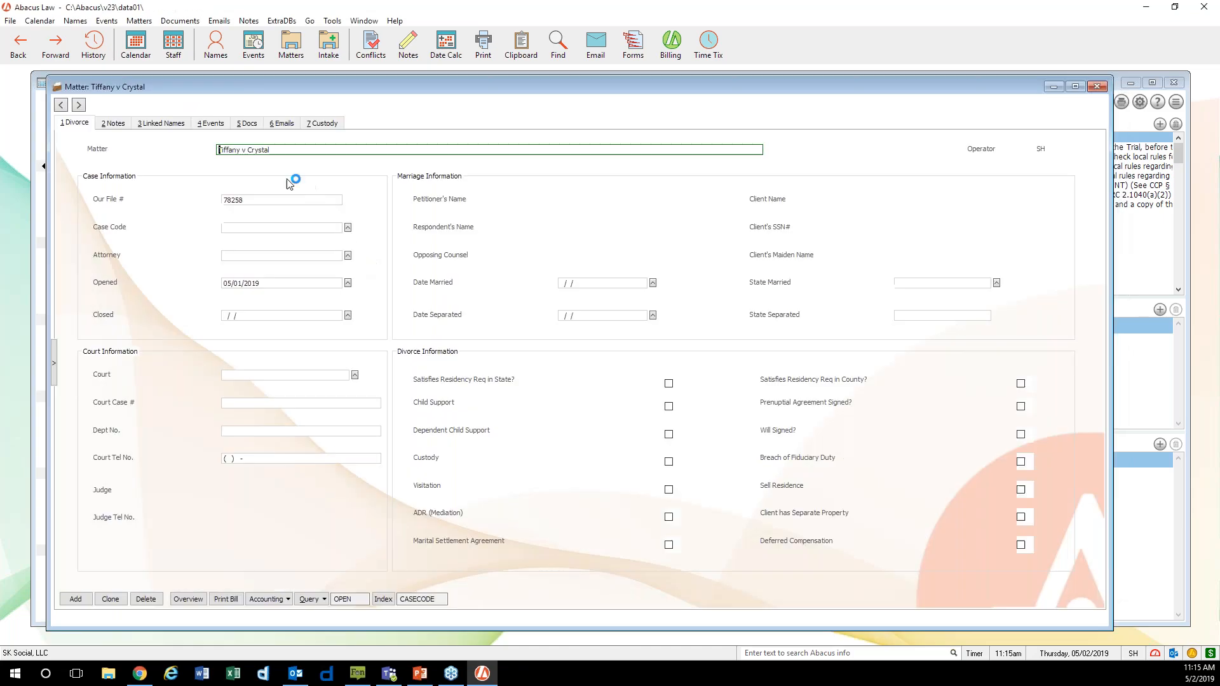
{"action": "left_click", "coordinate": [221, 123]}
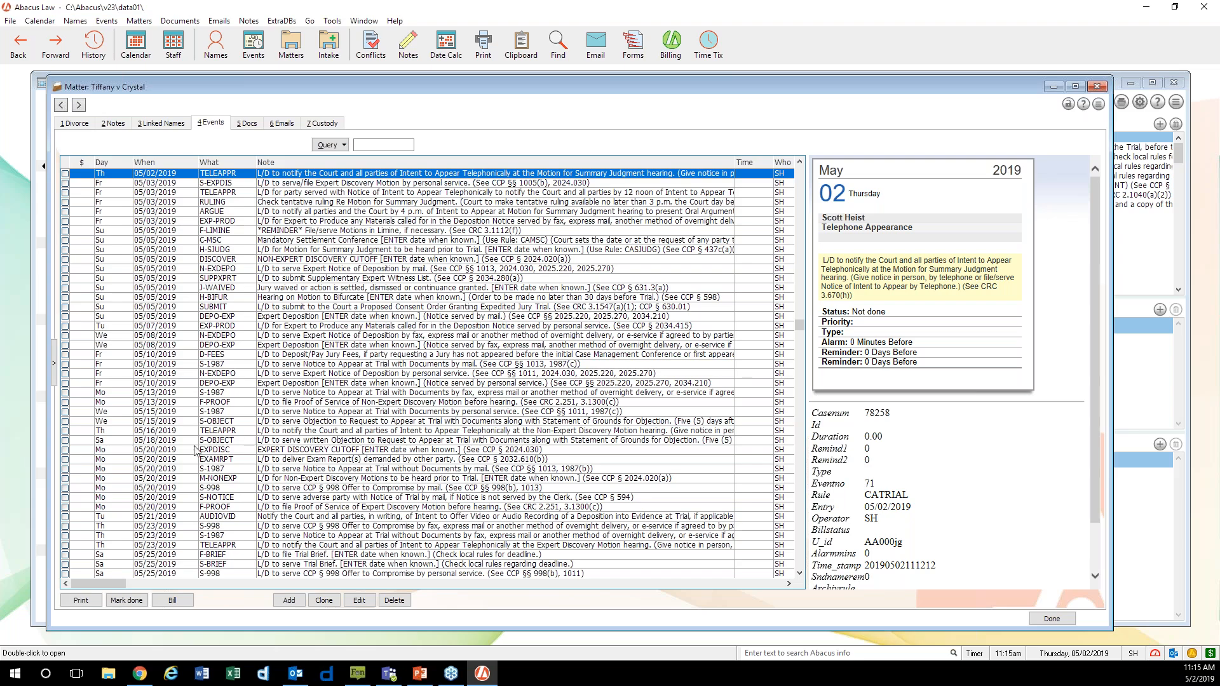
{"action": "left_click", "coordinate": [247, 230]}
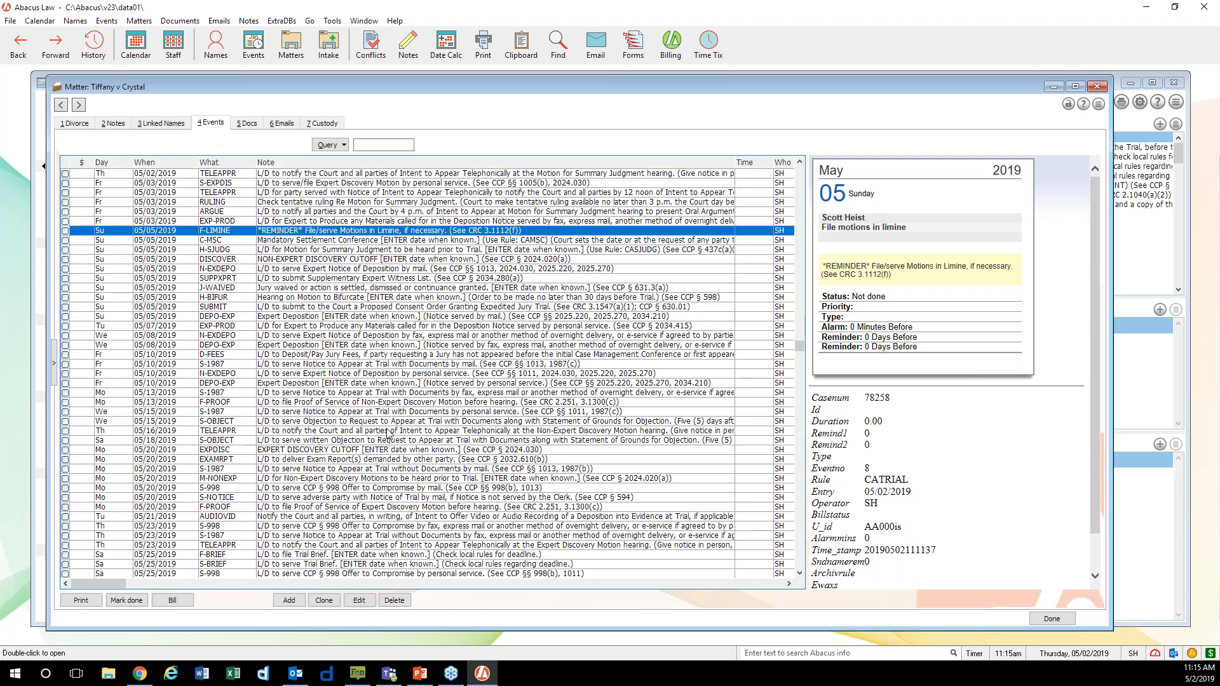
{"action": "double_click", "coordinate": [308, 403]}
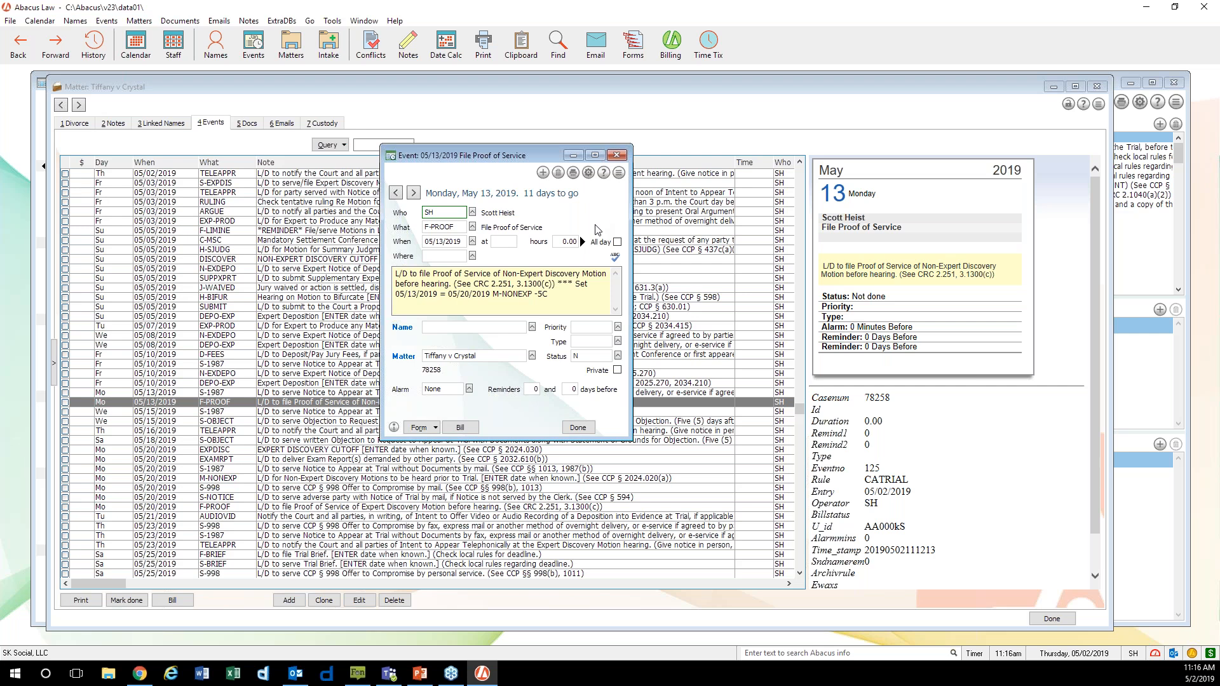
{"action": "left_click", "coordinate": [617, 155]}
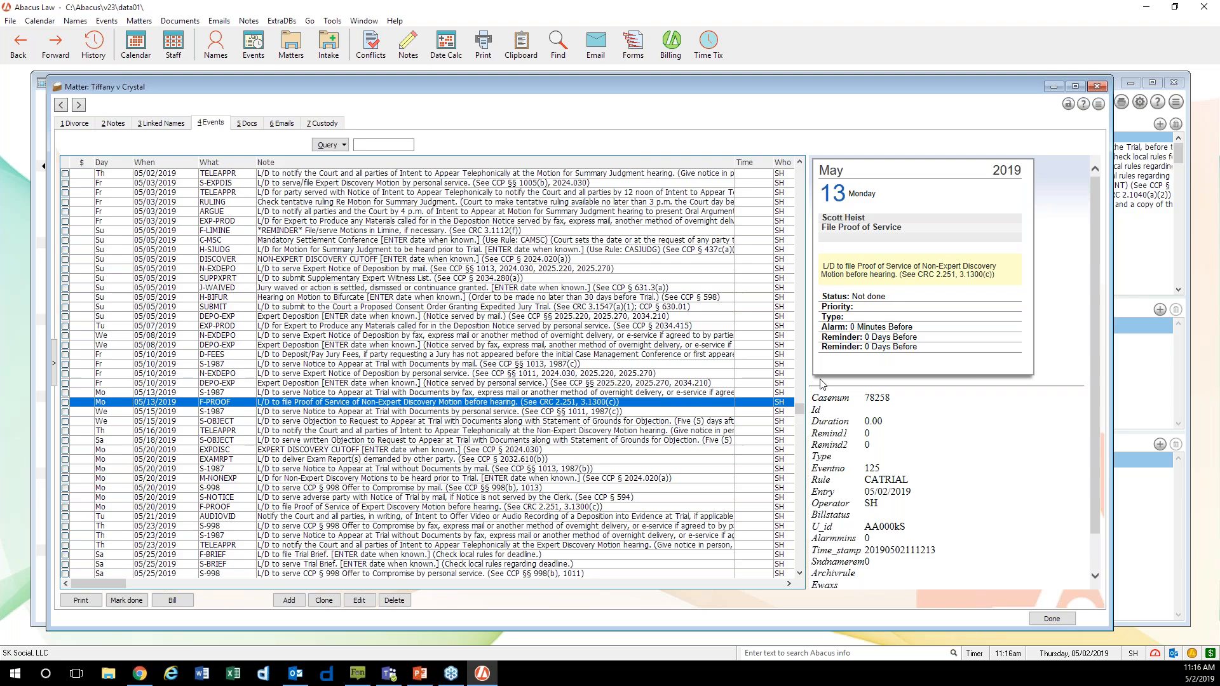
{"action": "left_click", "coordinate": [1103, 88]}
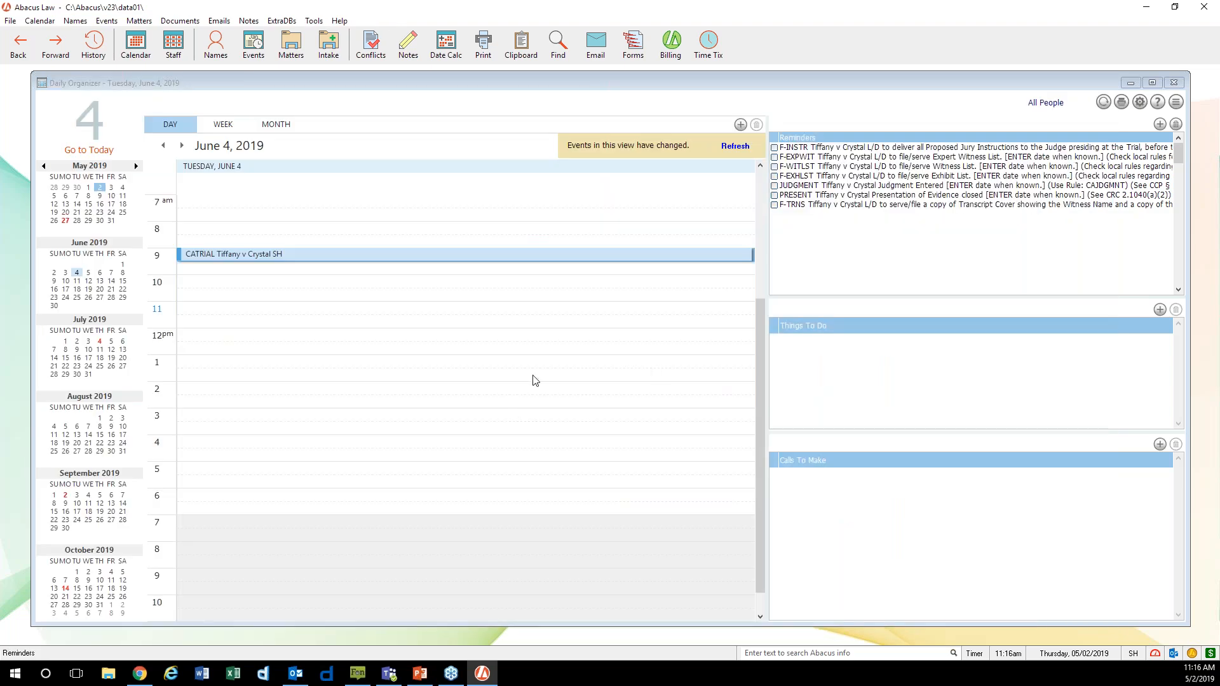
Check the June 4 calendar's options for adding events from a rule, dismissing them without choosing one
{"action": "left_click", "coordinate": [726, 82]}
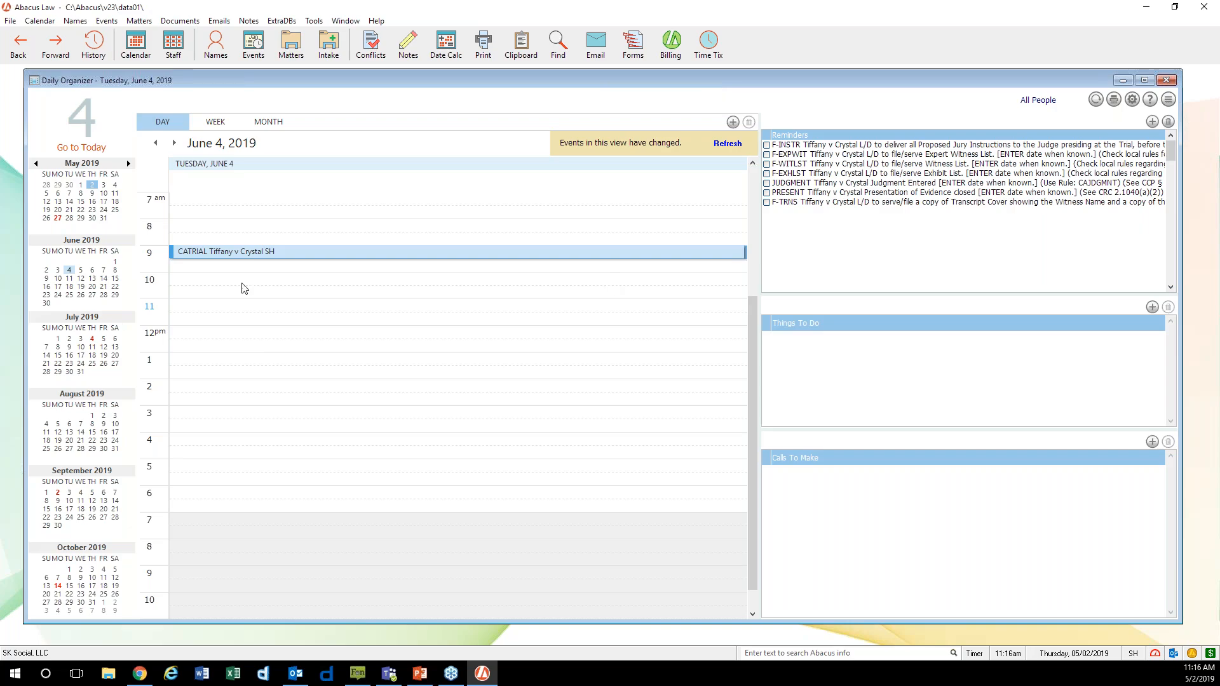
{"action": "right_click", "coordinate": [418, 289]}
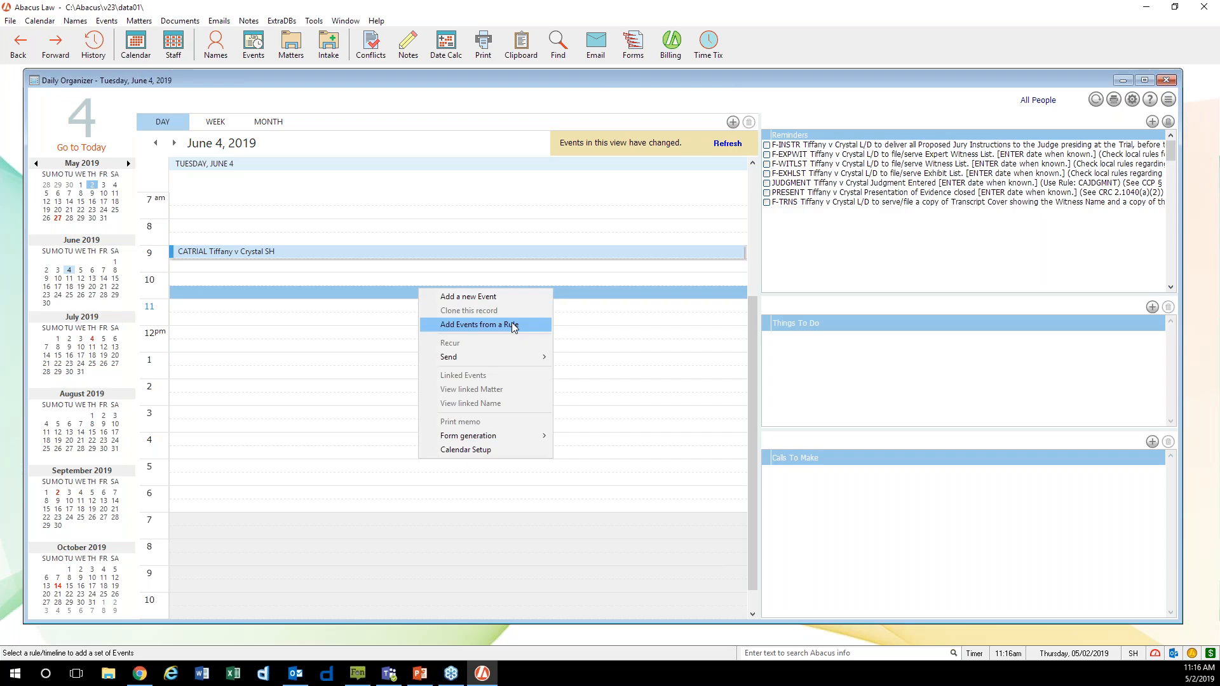
{"action": "left_click", "coordinate": [584, 329]}
Examine the BKR test matter's events and the option to add events from a rule, and close the matter without changes
{"action": "left_click", "coordinate": [296, 45]}
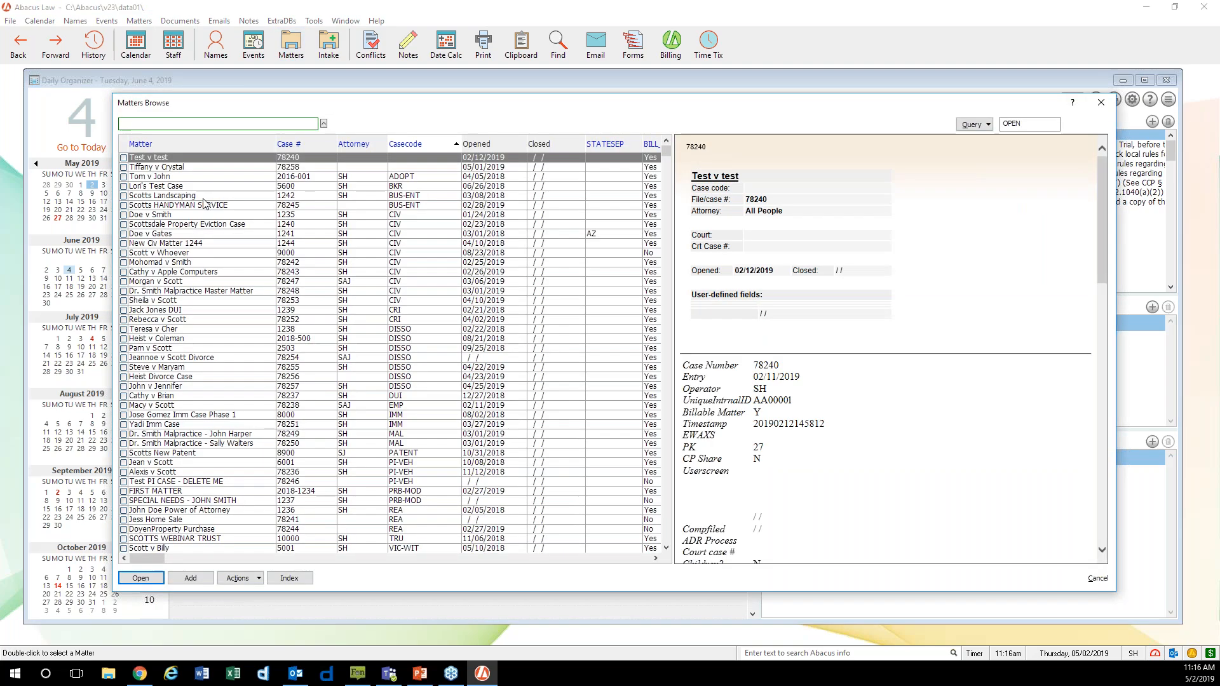
{"action": "left_click", "coordinate": [222, 186]}
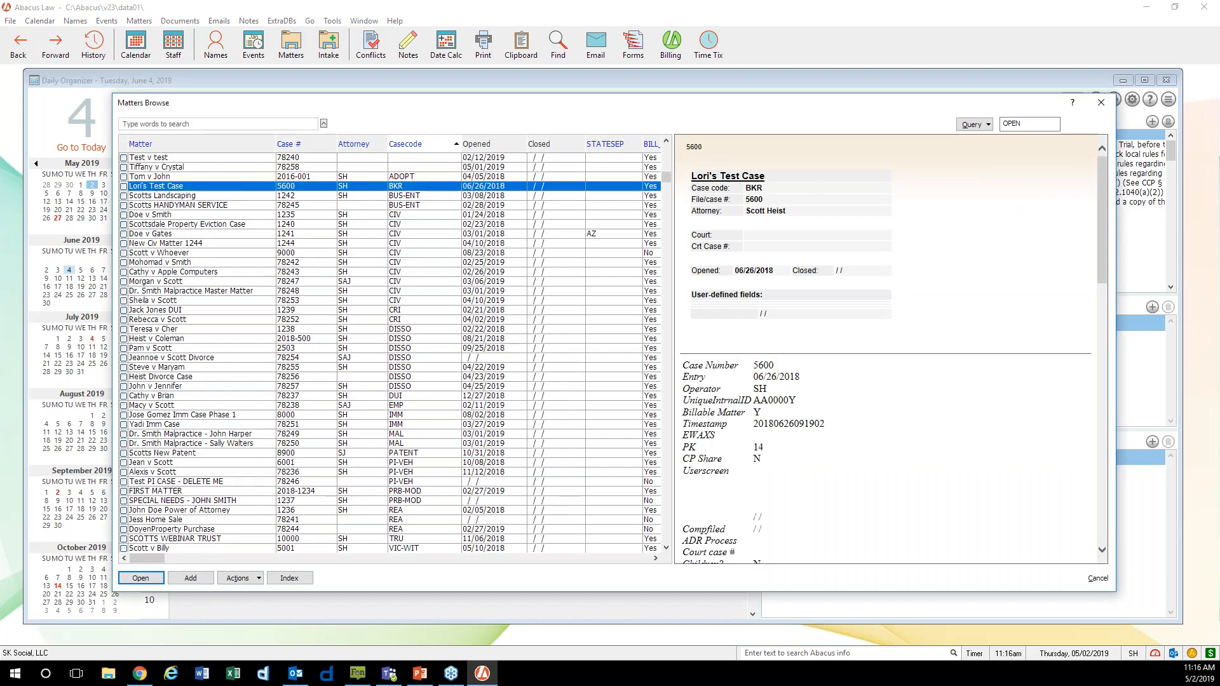
{"action": "double_click", "coordinate": [222, 186]}
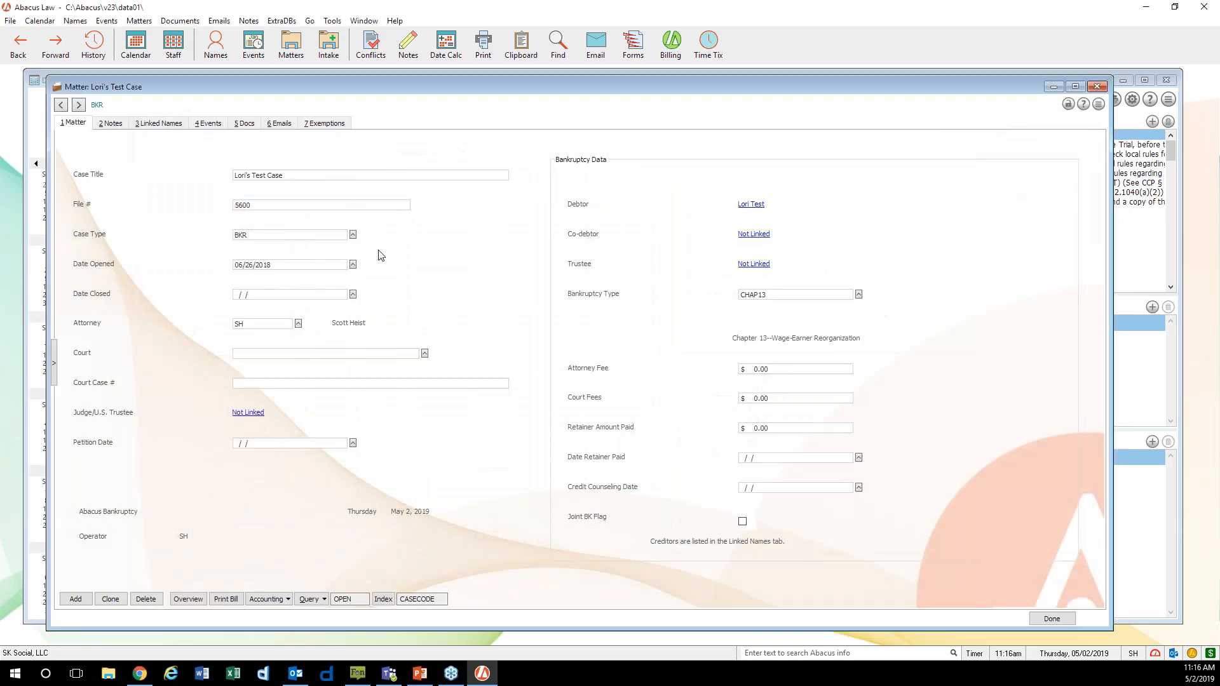
{"action": "left_click", "coordinate": [209, 124]}
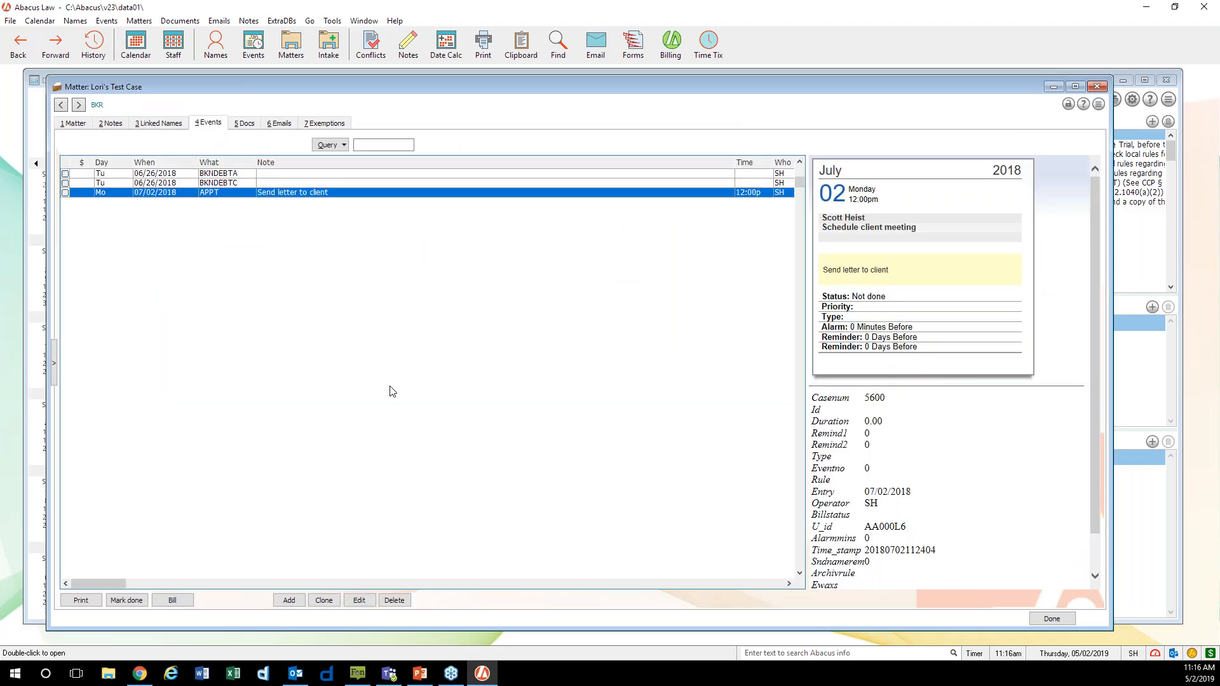
{"action": "right_click", "coordinate": [323, 271]}
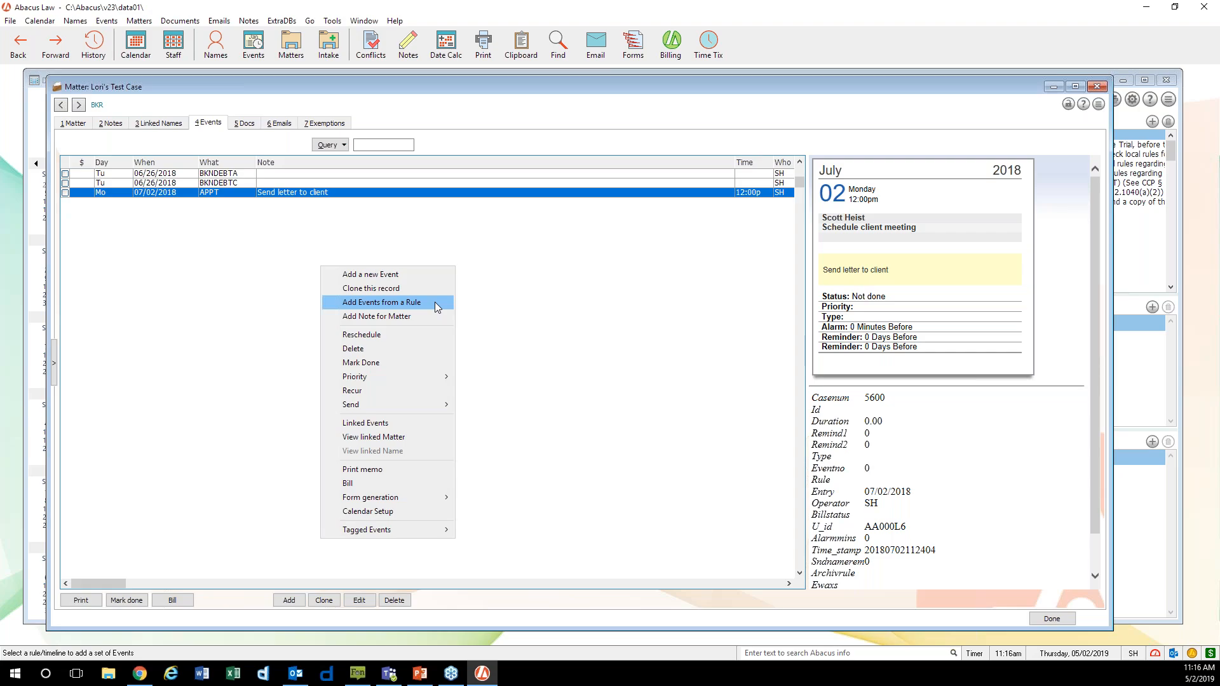
{"action": "left_click", "coordinate": [680, 357]}
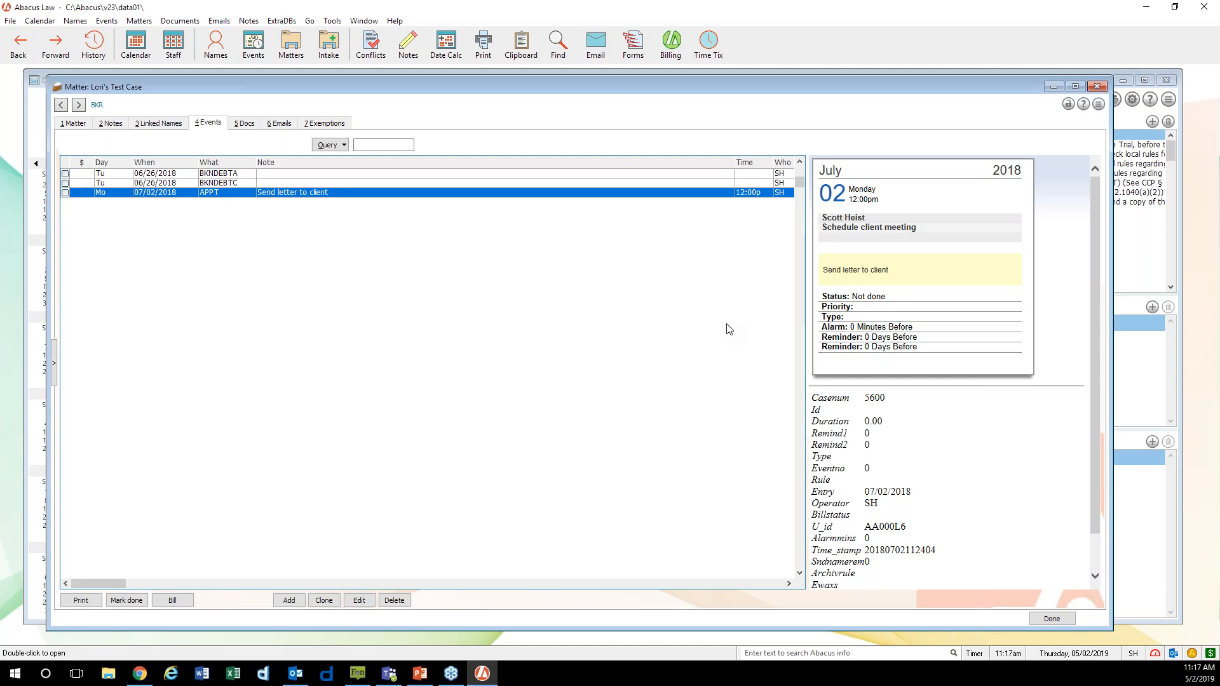
{"action": "left_click", "coordinate": [74, 125]}
{"action": "left_click", "coordinate": [1097, 87]}
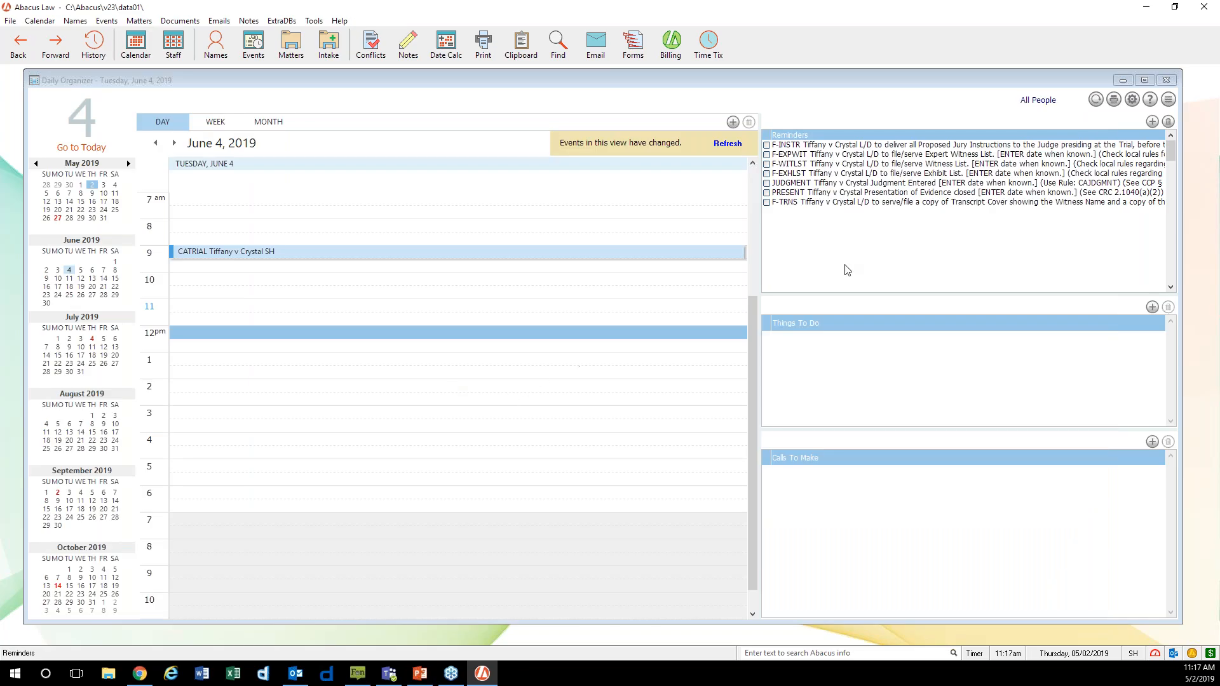
Close the daily organizer and bring up the setup list of calendar rules
{"action": "left_click", "coordinate": [1167, 81]}
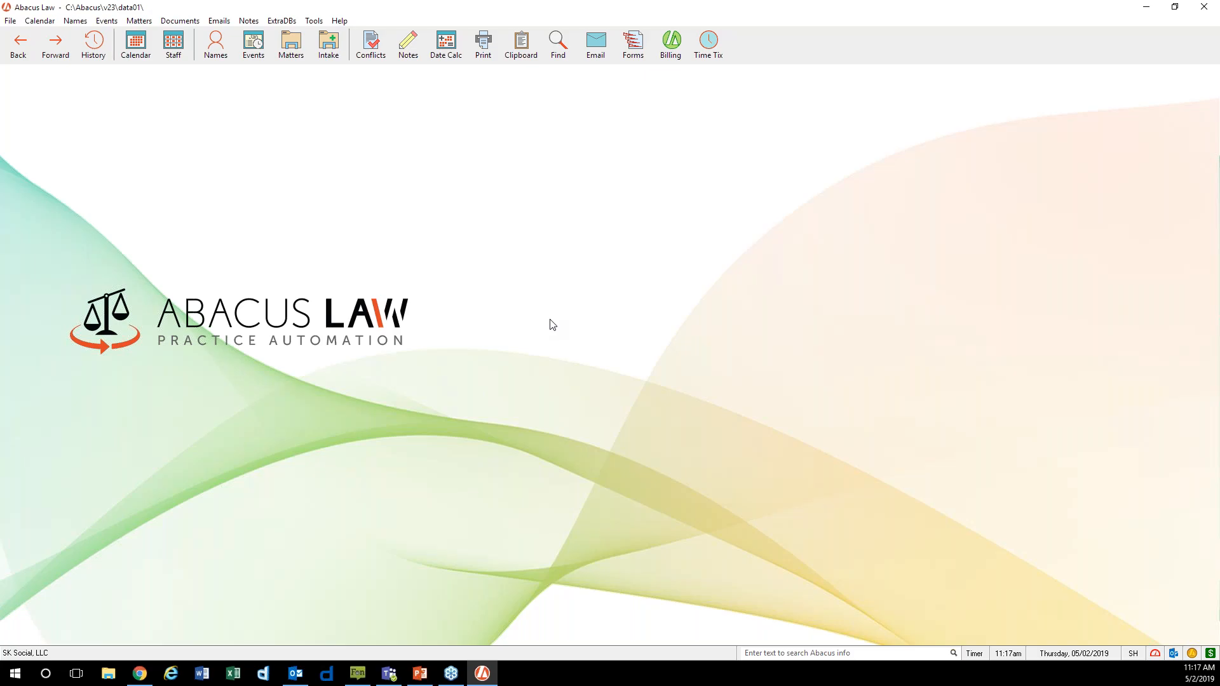
{"action": "left_click", "coordinate": [11, 21]}
{"action": "mouse_move", "coordinate": [98, 50]}
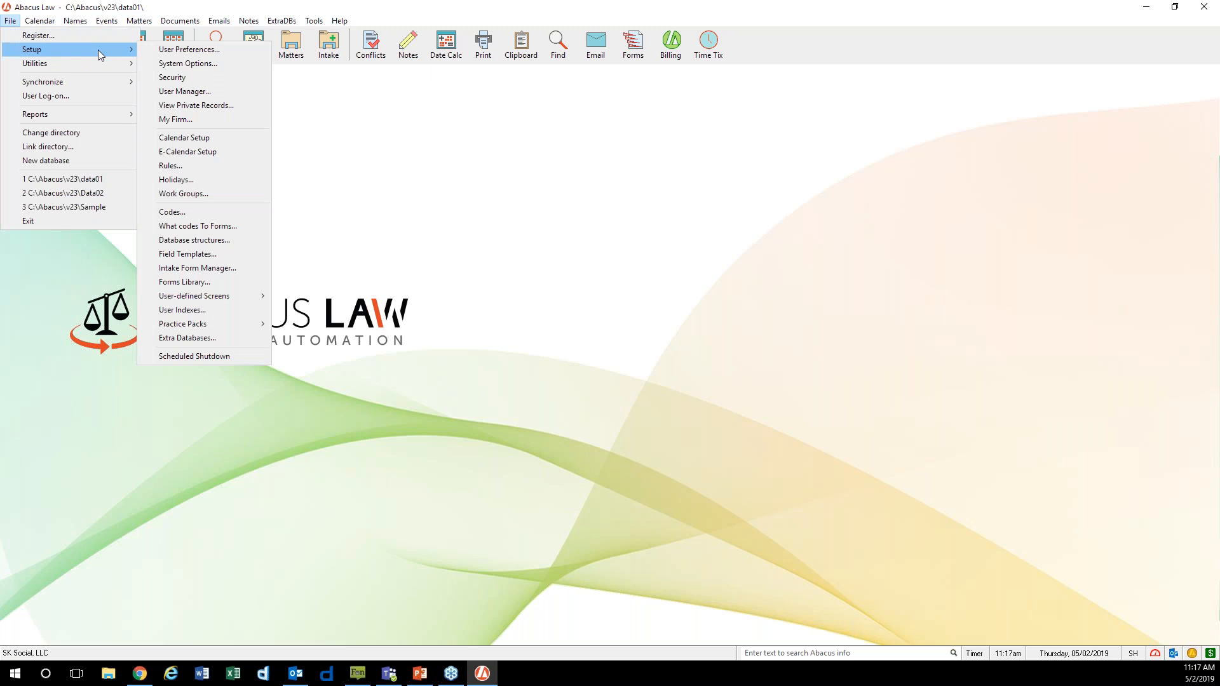
{"action": "left_click", "coordinate": [231, 167]}
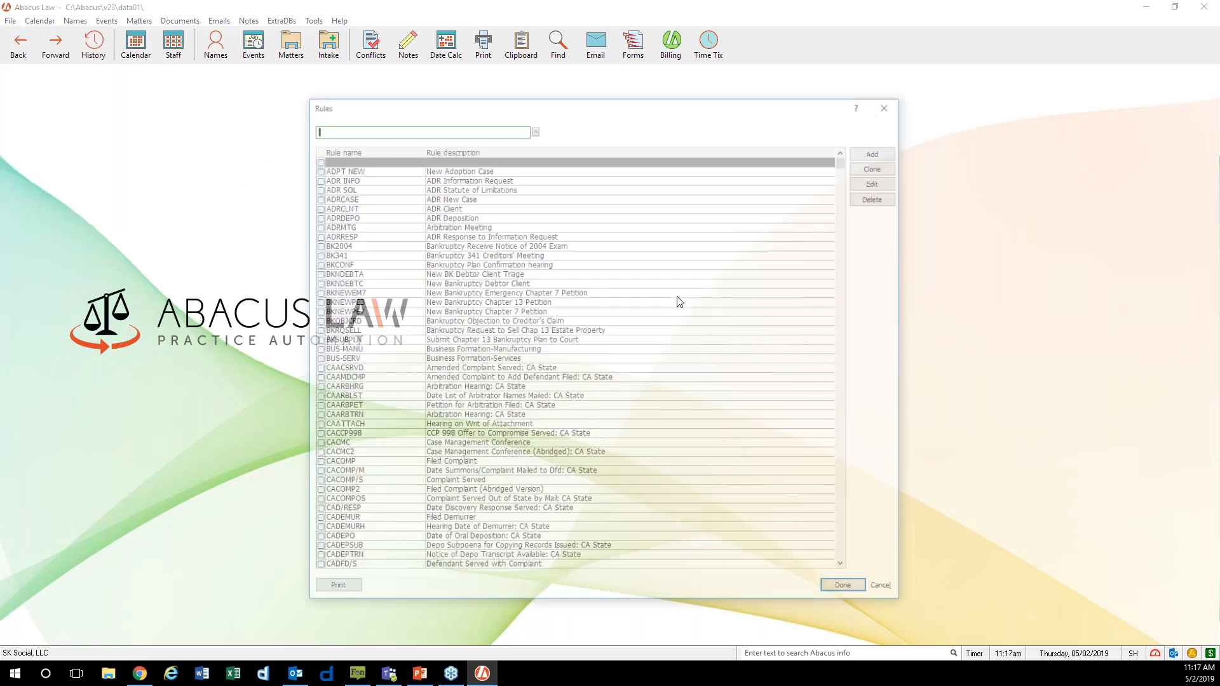
Open the ADPT NEW adoption case rule, examine its list of events and close it without changes
{"action": "left_click_drag", "start_coordinate": [606, 114], "coordinate": [574, 109]}
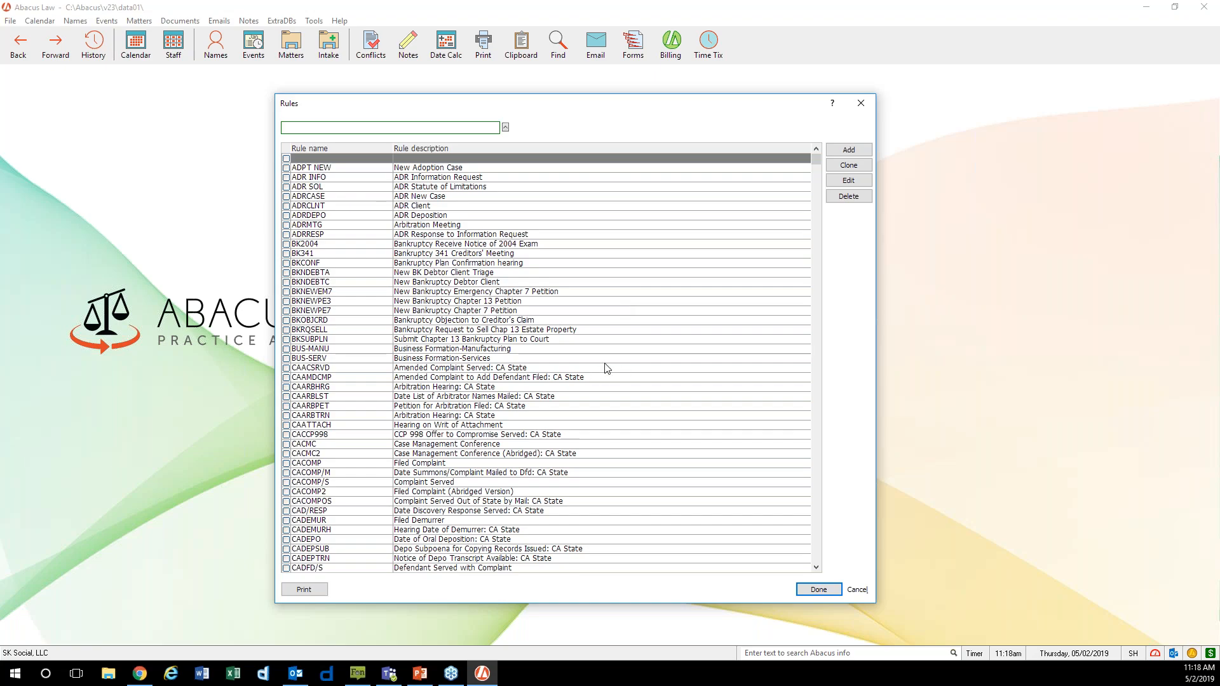
{"action": "left_click", "coordinate": [430, 169]}
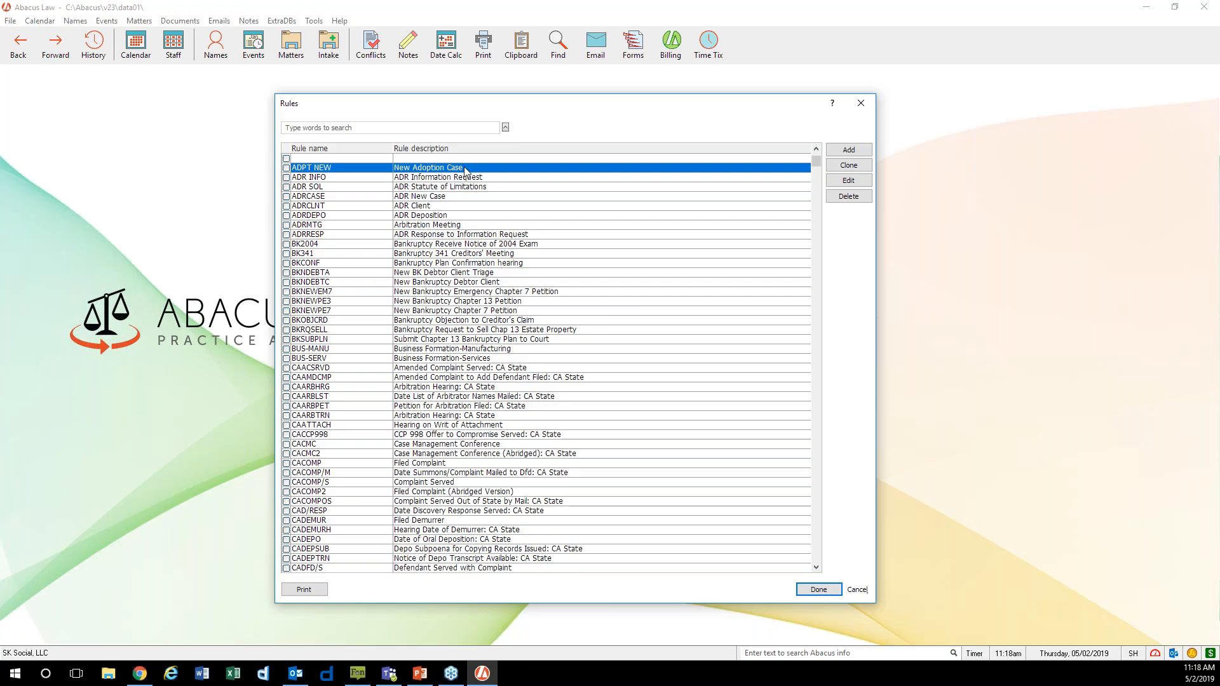
{"action": "left_click", "coordinate": [854, 181]}
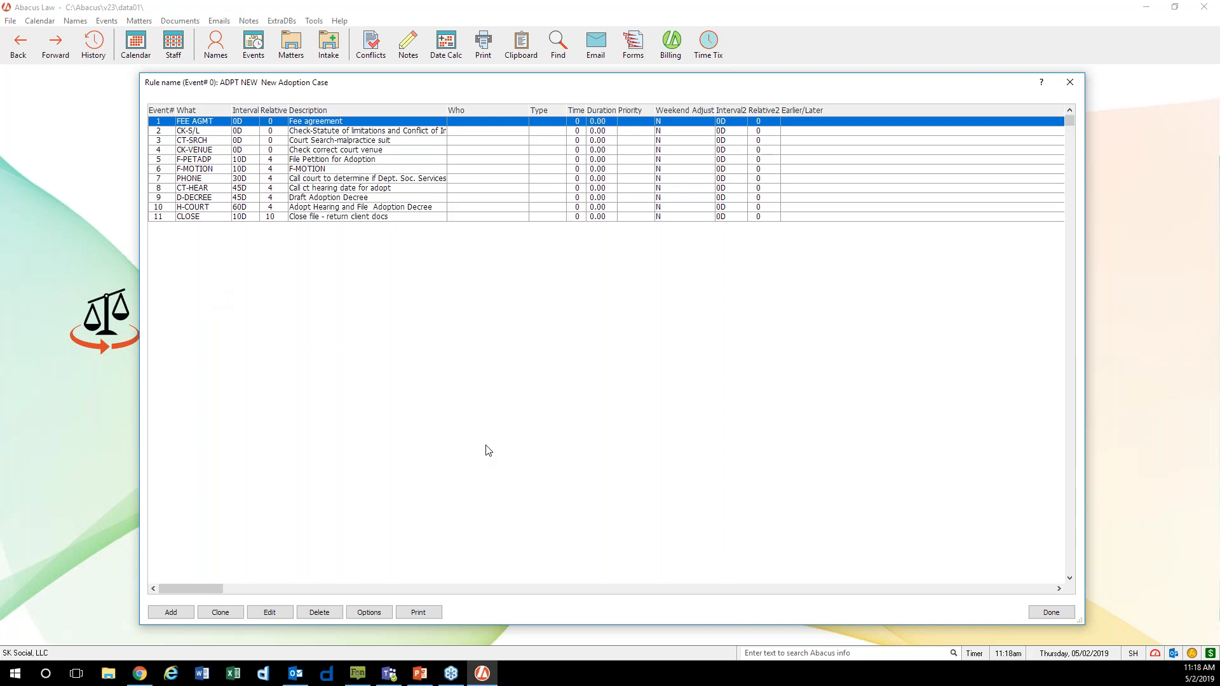
{"action": "left_click", "coordinate": [1071, 83]}
Search the calendar rules for "sol" and open the PI SOL 2 personal injury statute of limitations rule for editing
{"action": "left_click", "coordinate": [397, 127]}
{"action": "type", "text": "sol"}
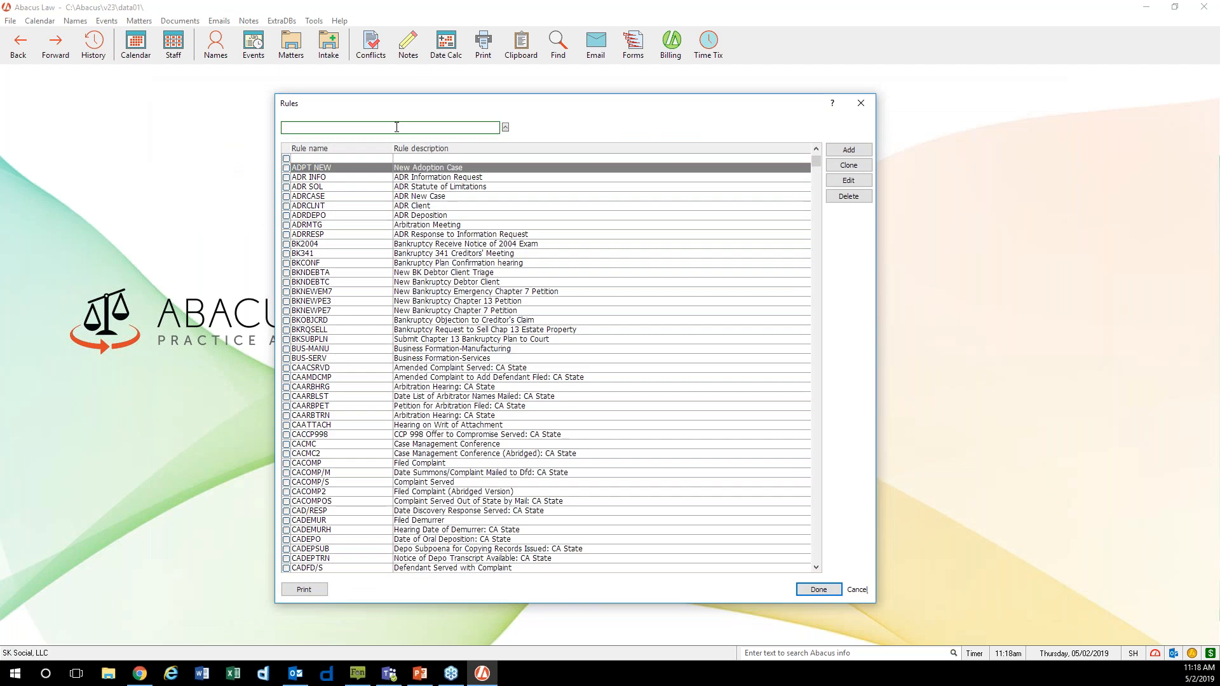
{"action": "key", "text": "Return"}
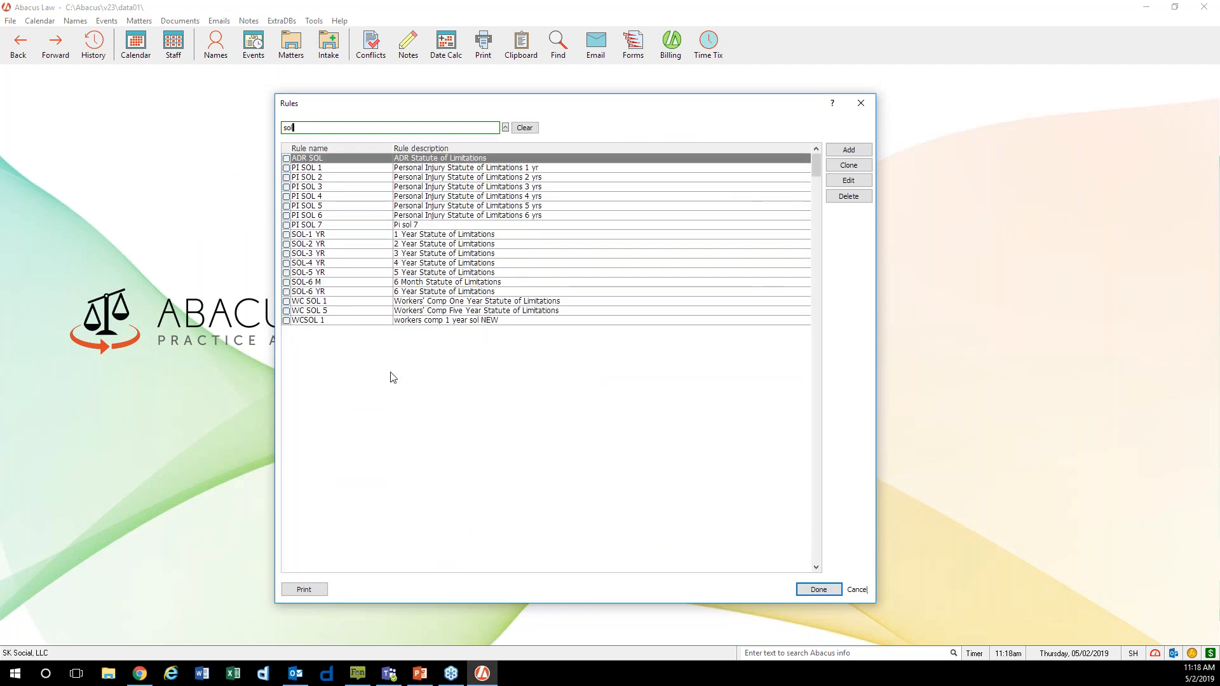
{"action": "left_click", "coordinate": [357, 169]}
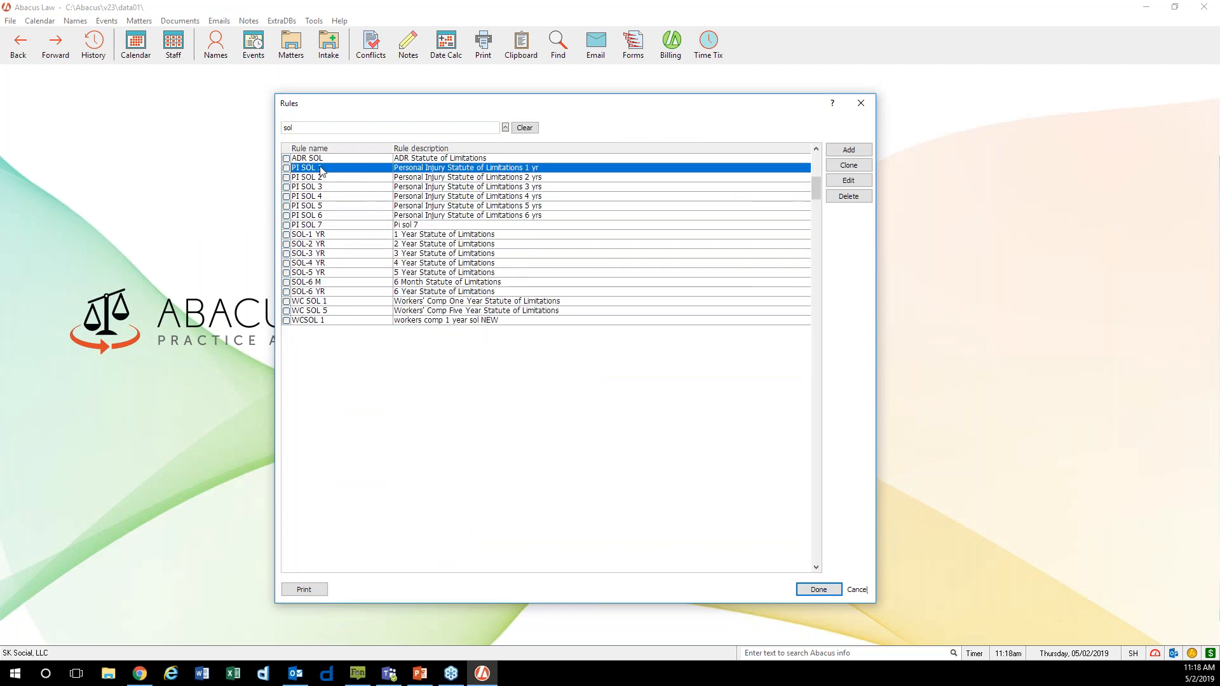
{"action": "left_click", "coordinate": [370, 181]}
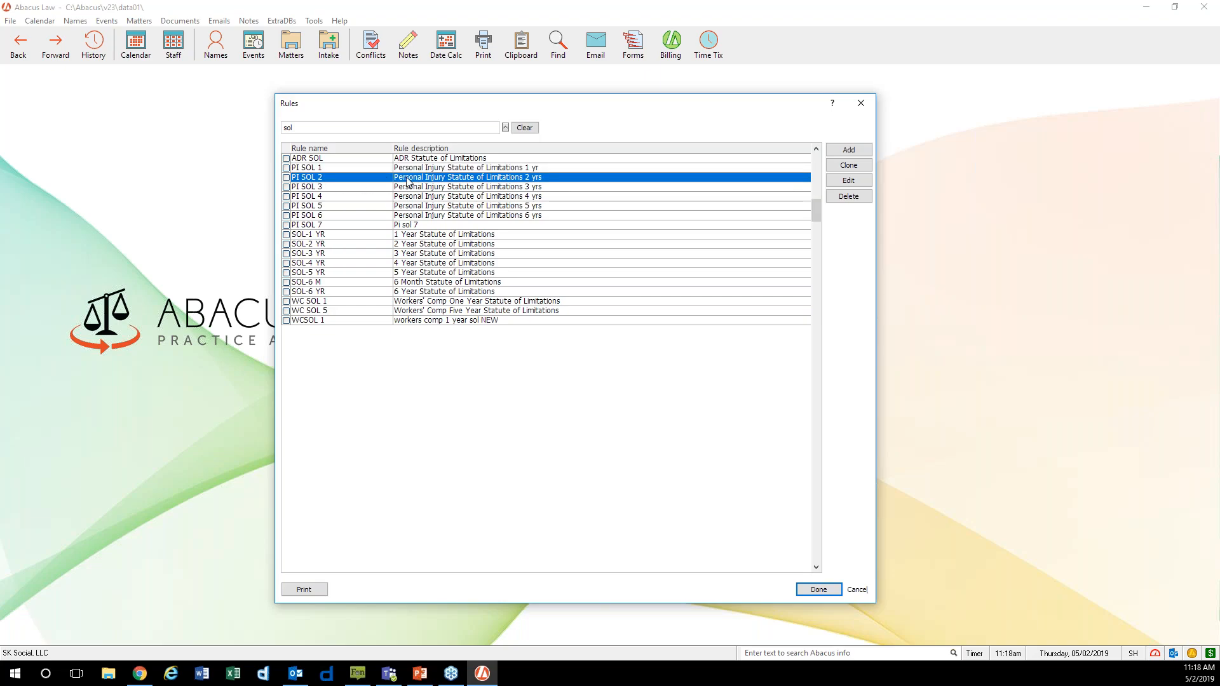
{"action": "left_click", "coordinate": [863, 183]}
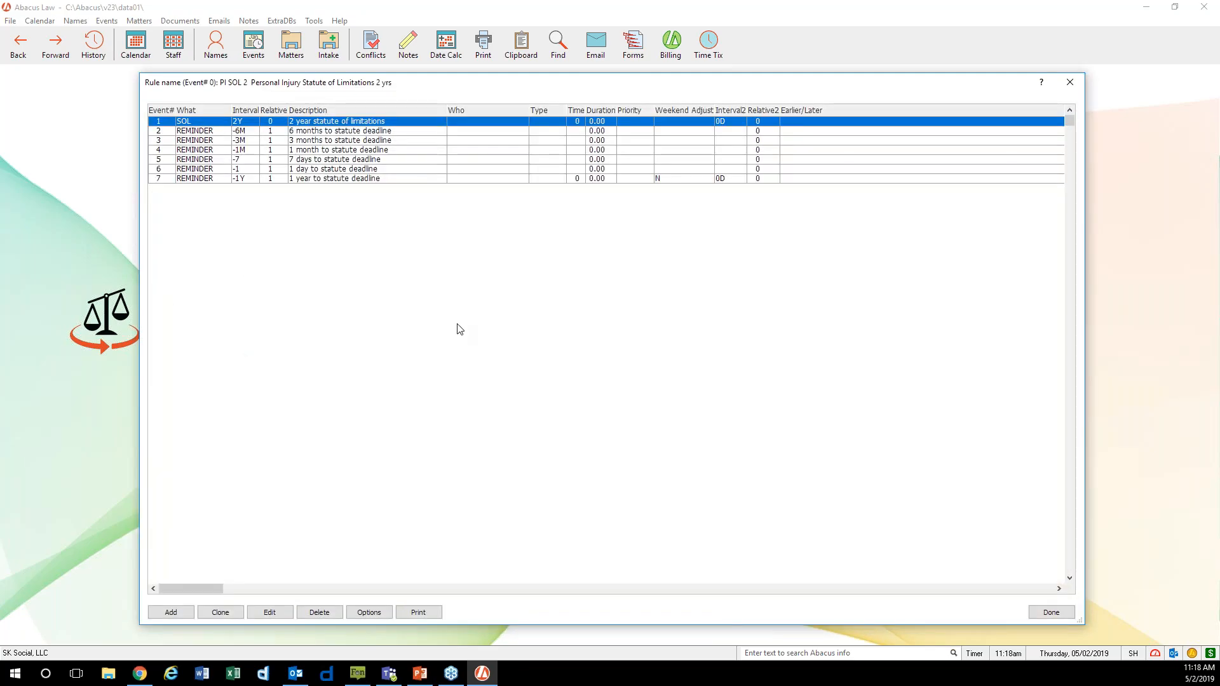
Widen the Interval and Relative columns, review each reminder event of the PI SOL 2 rule, and close the rule and the rules list
{"action": "left_click_drag", "start_coordinate": [259, 110], "coordinate": [363, 111]}
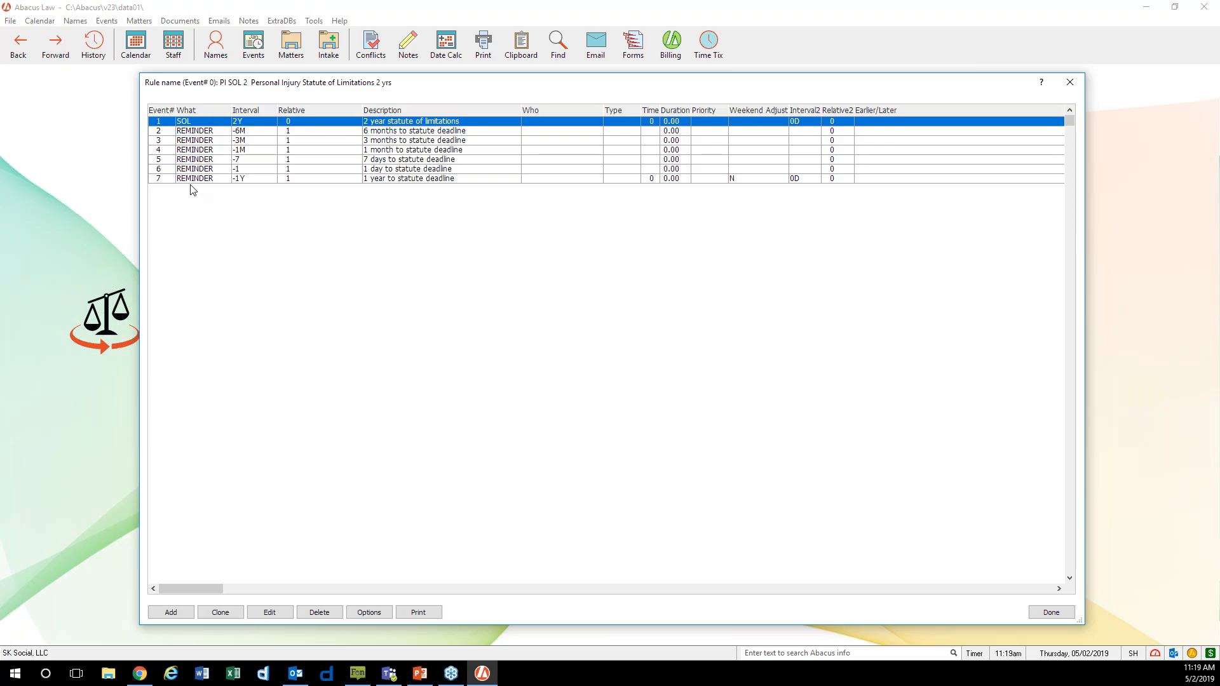
{"action": "left_click", "coordinate": [408, 131]}
{"action": "left_click", "coordinate": [396, 139]}
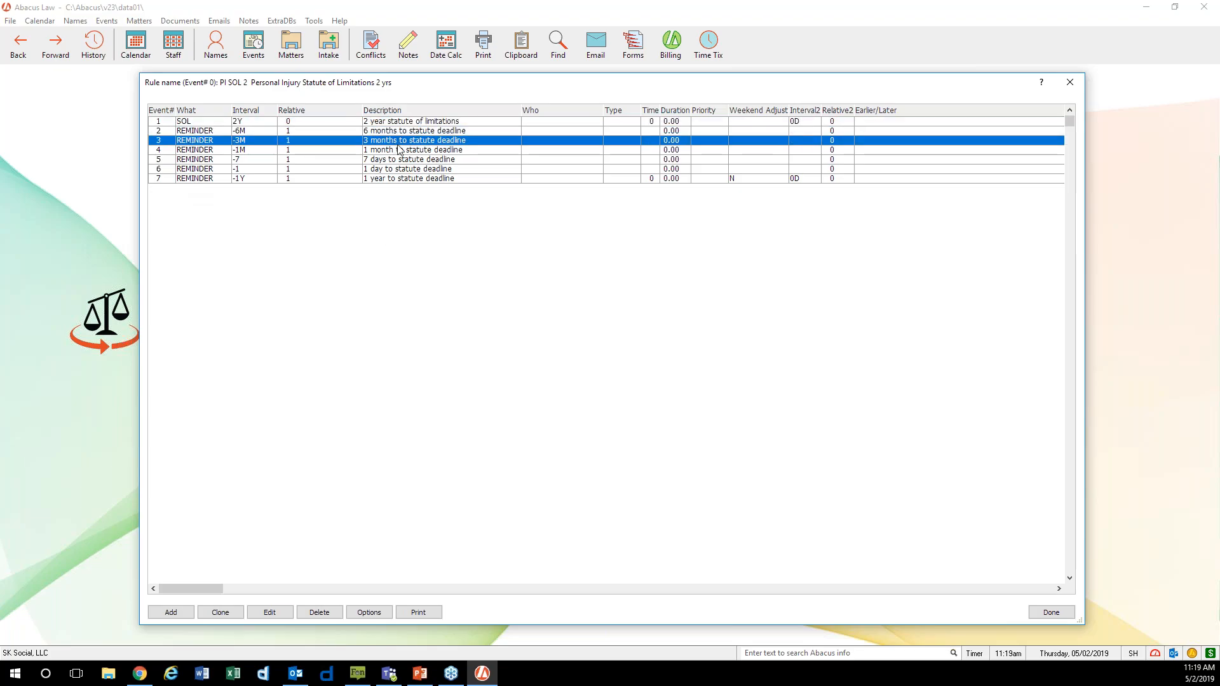
{"action": "left_click", "coordinate": [411, 151]}
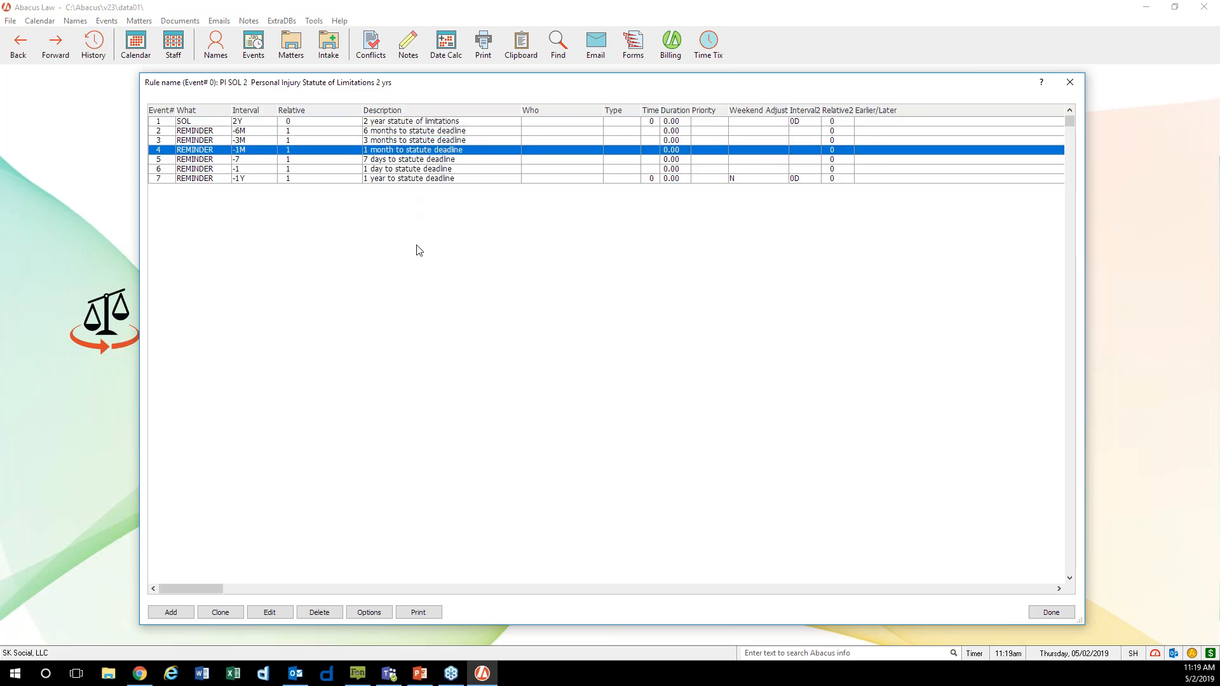
{"action": "left_click", "coordinate": [405, 159]}
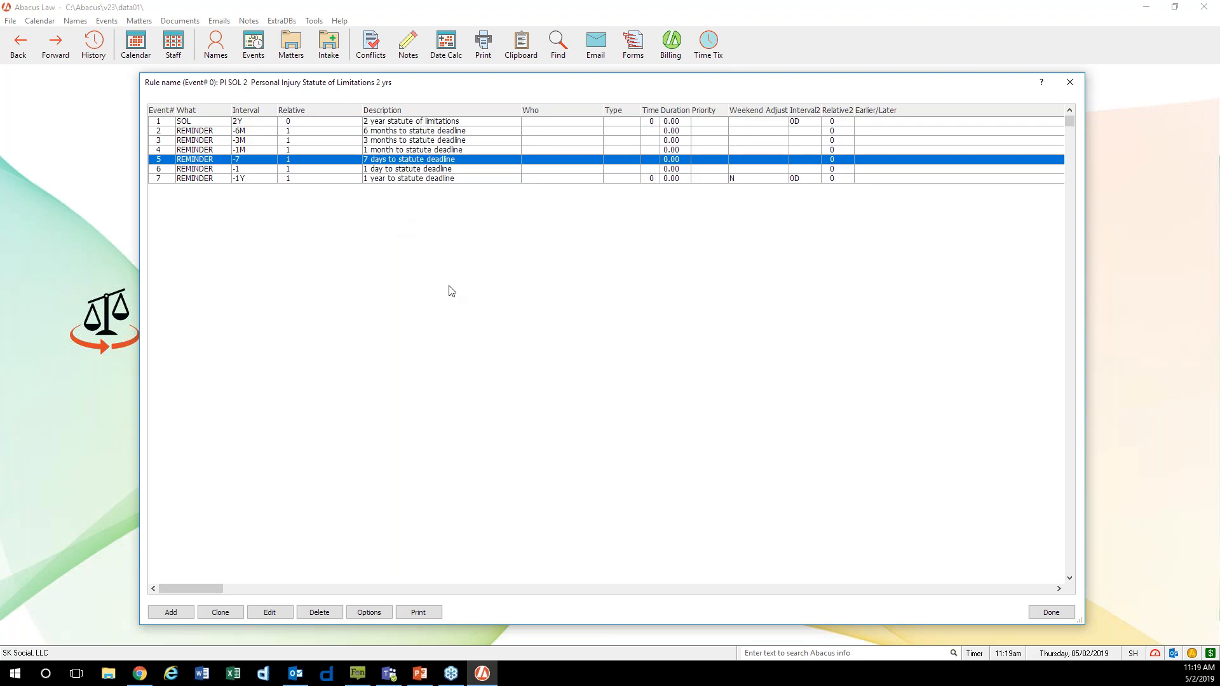
{"action": "left_click", "coordinate": [407, 169]}
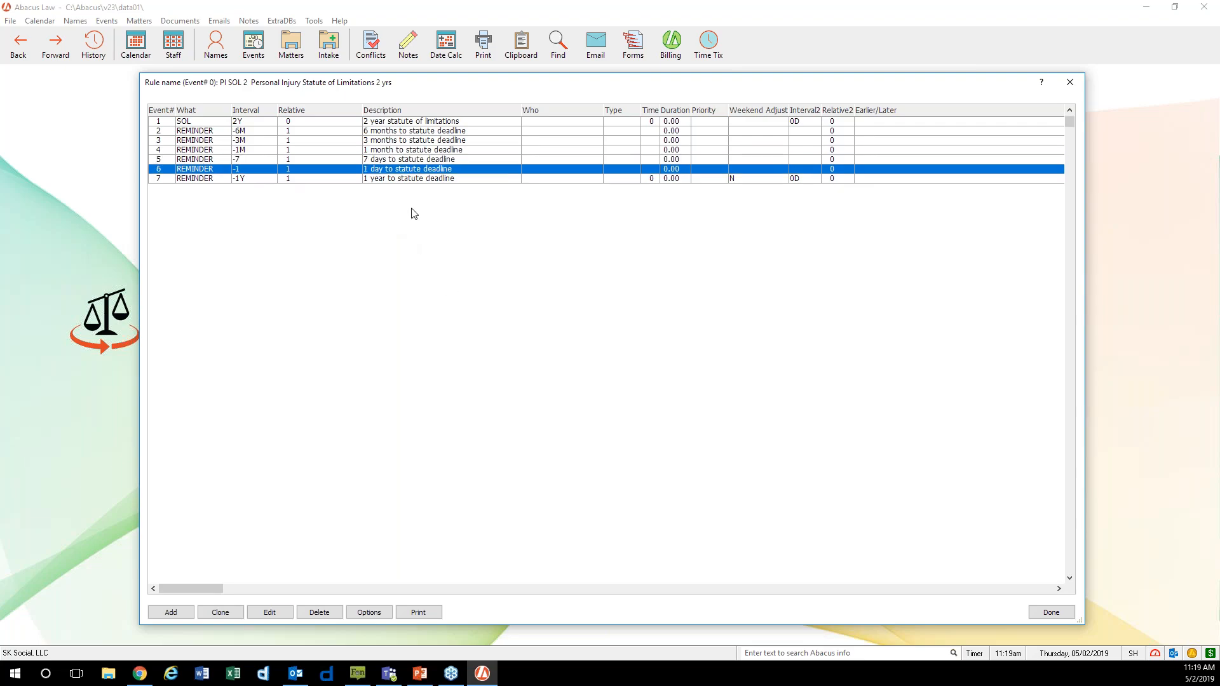
{"action": "left_click", "coordinate": [431, 180]}
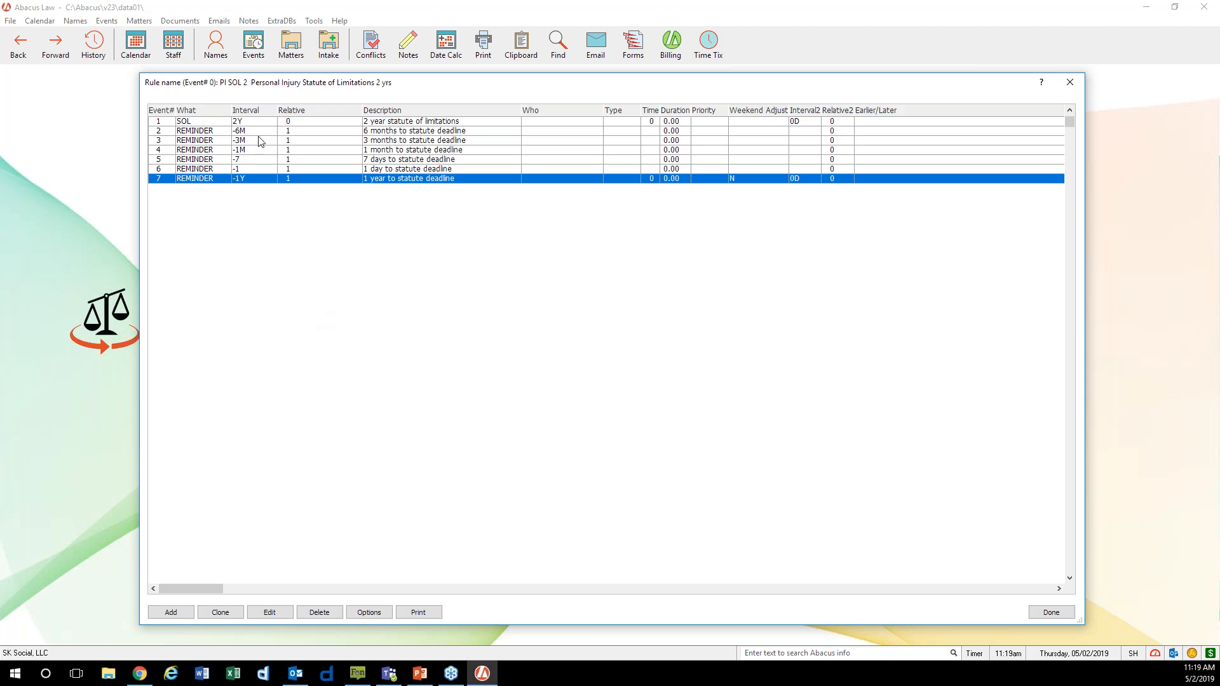
{"action": "left_click", "coordinate": [1070, 84]}
{"action": "left_click", "coordinate": [868, 590]}
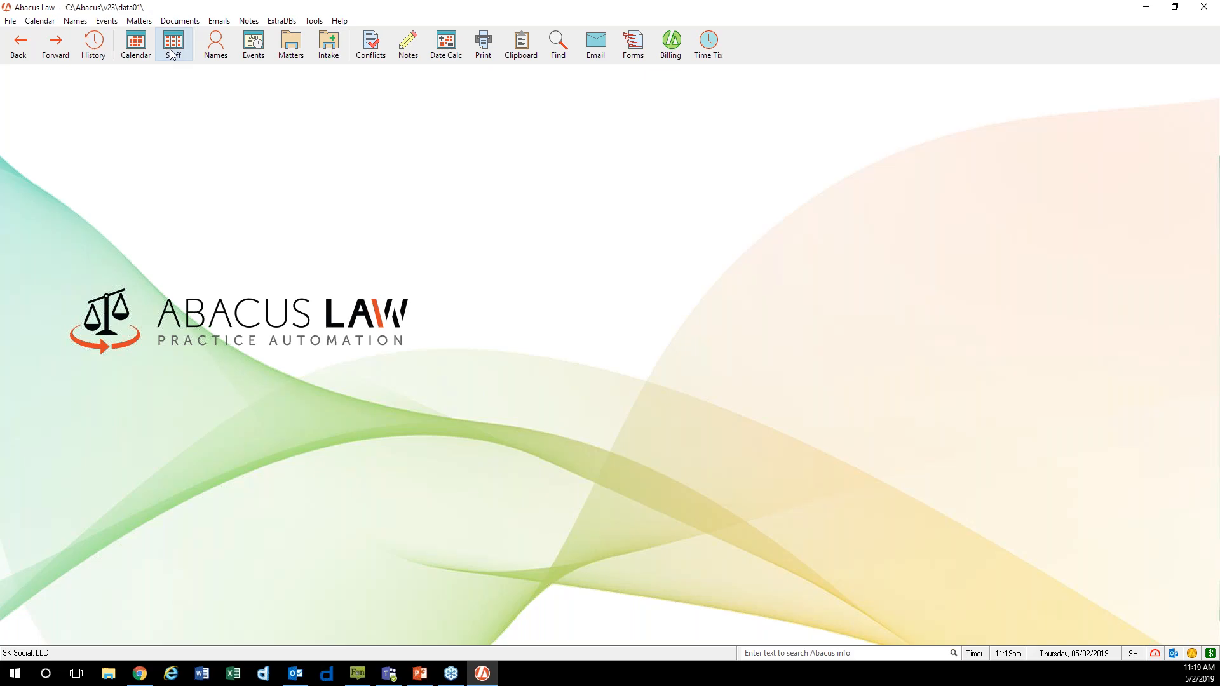
Try to add events from the PI SOL 2 rule on May 2, 2019, discarding the new event and closing the organizer and leftover event window
{"action": "left_click", "coordinate": [136, 45]}
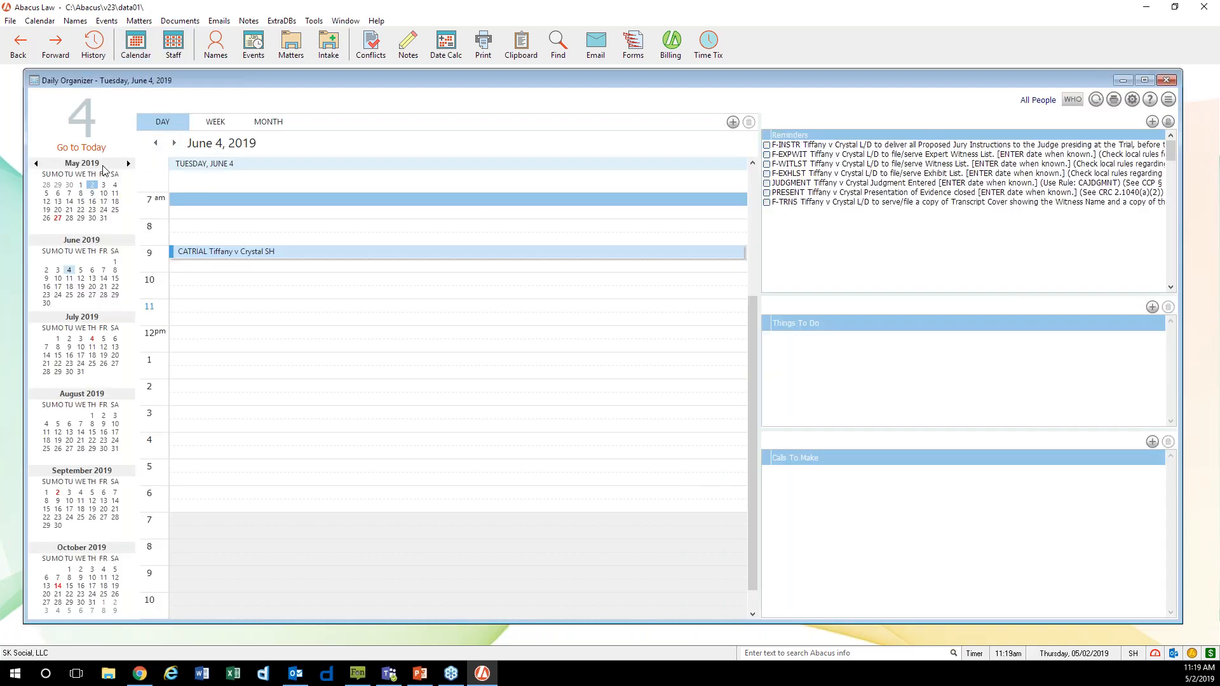
{"action": "left_click", "coordinate": [93, 184]}
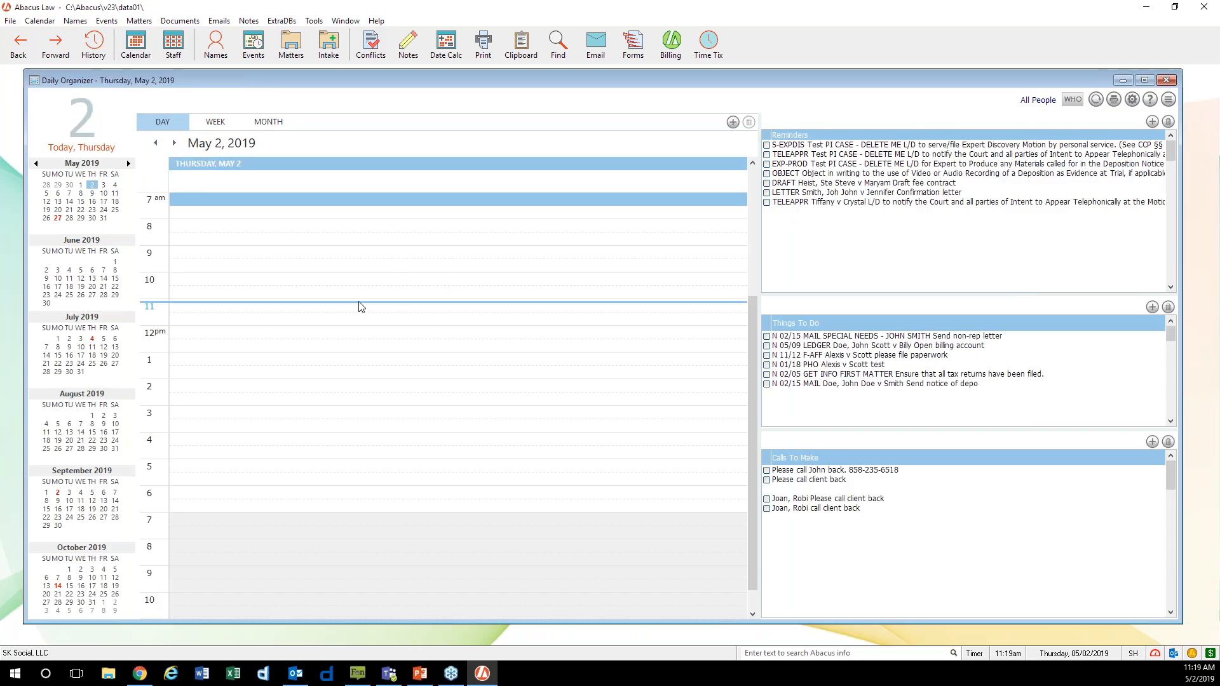
{"action": "right_click", "coordinate": [380, 227]}
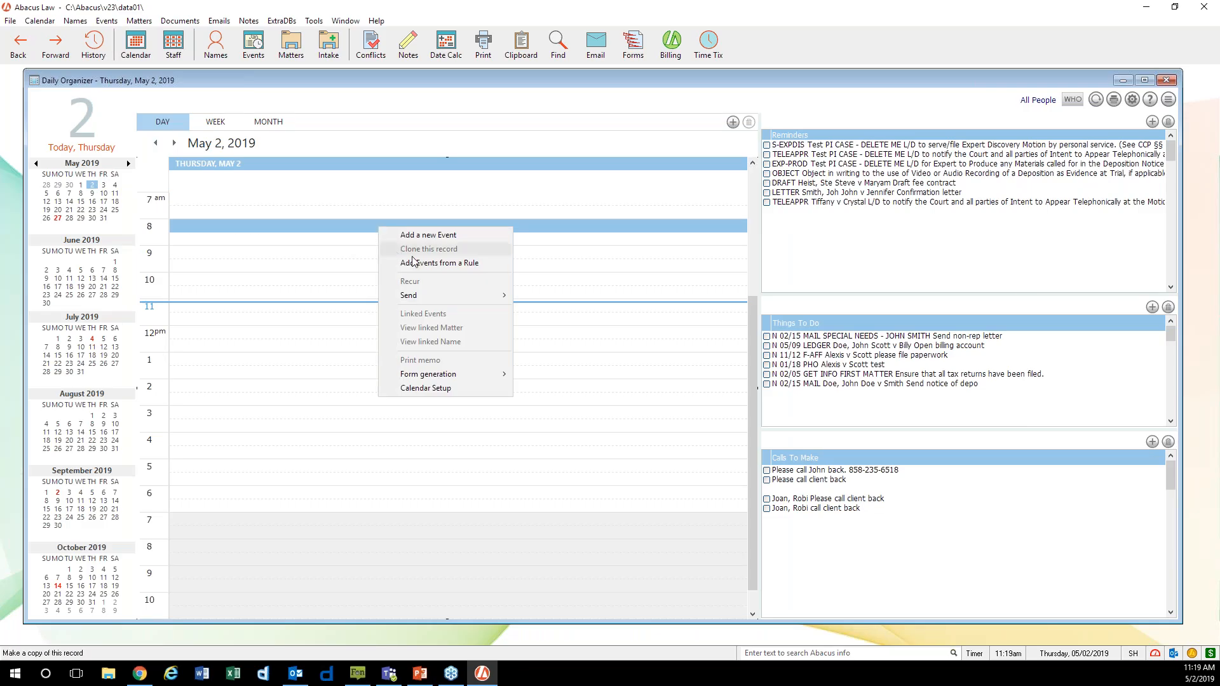
{"action": "left_click", "coordinate": [496, 271]}
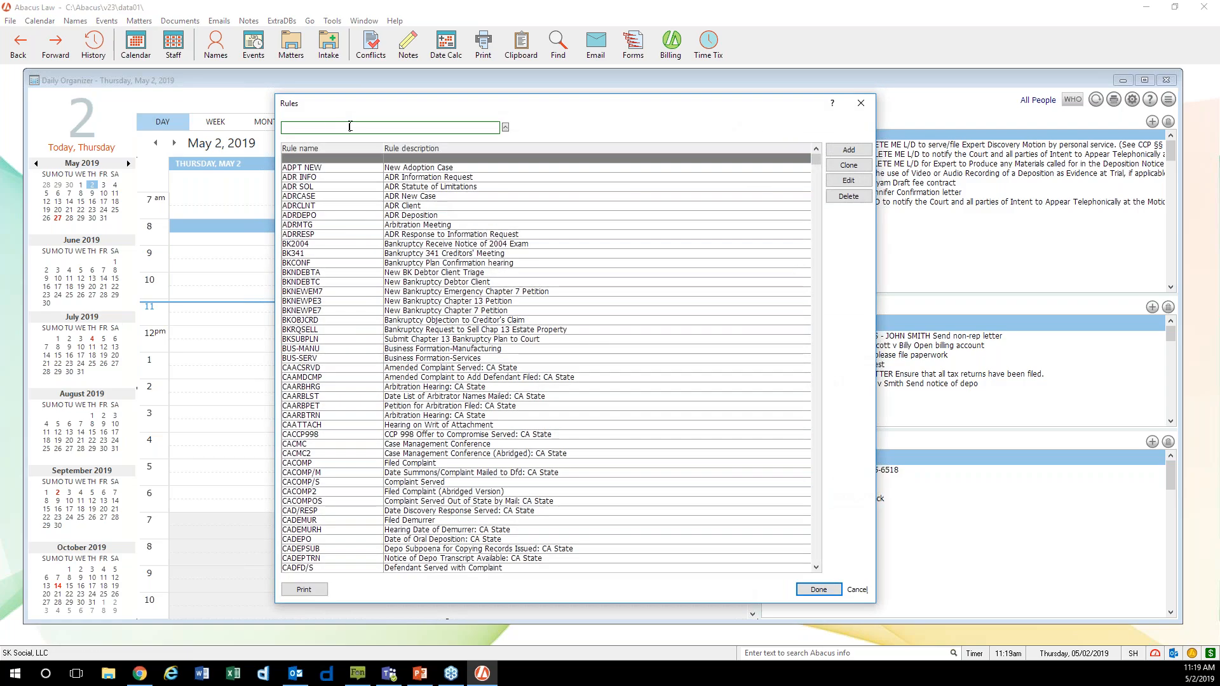
{"action": "type", "text": "sol"}
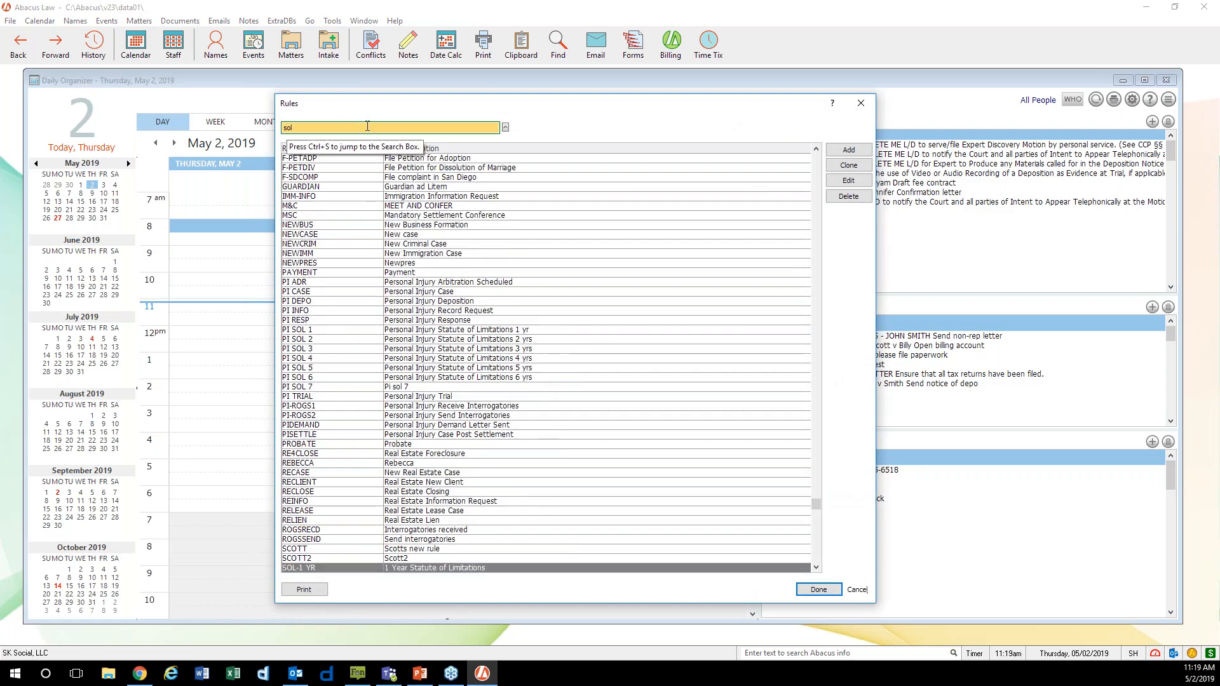
{"action": "left_click", "coordinate": [421, 179]}
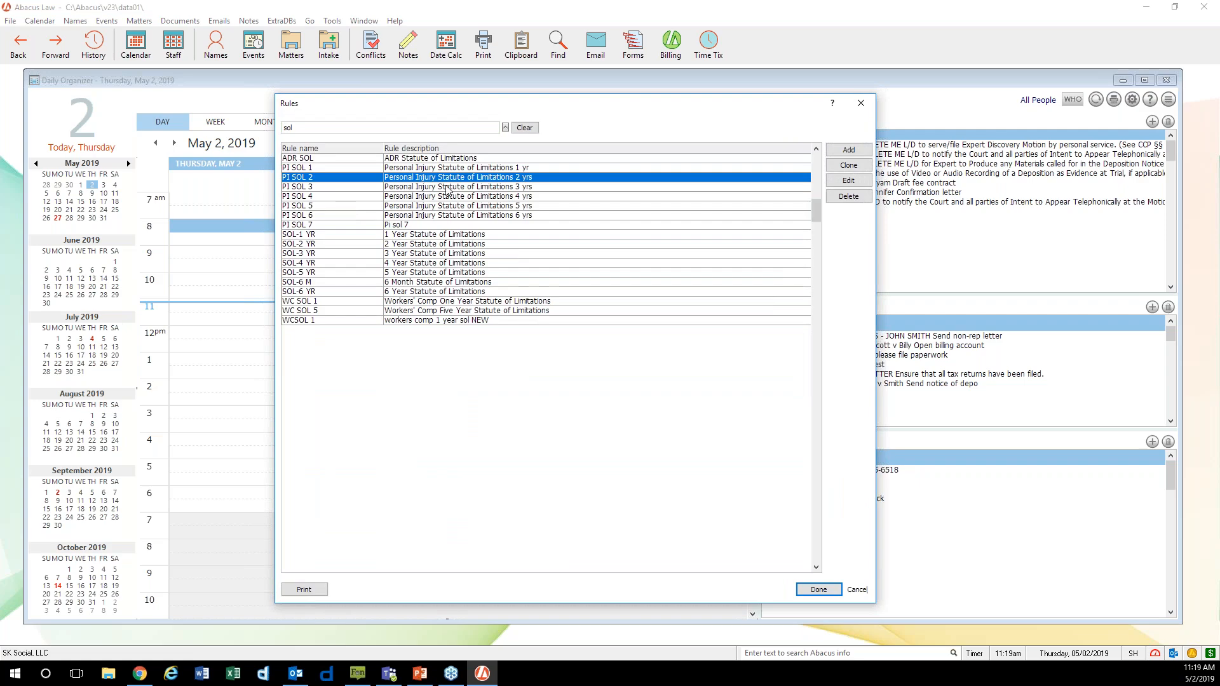
{"action": "left_click", "coordinate": [819, 589]}
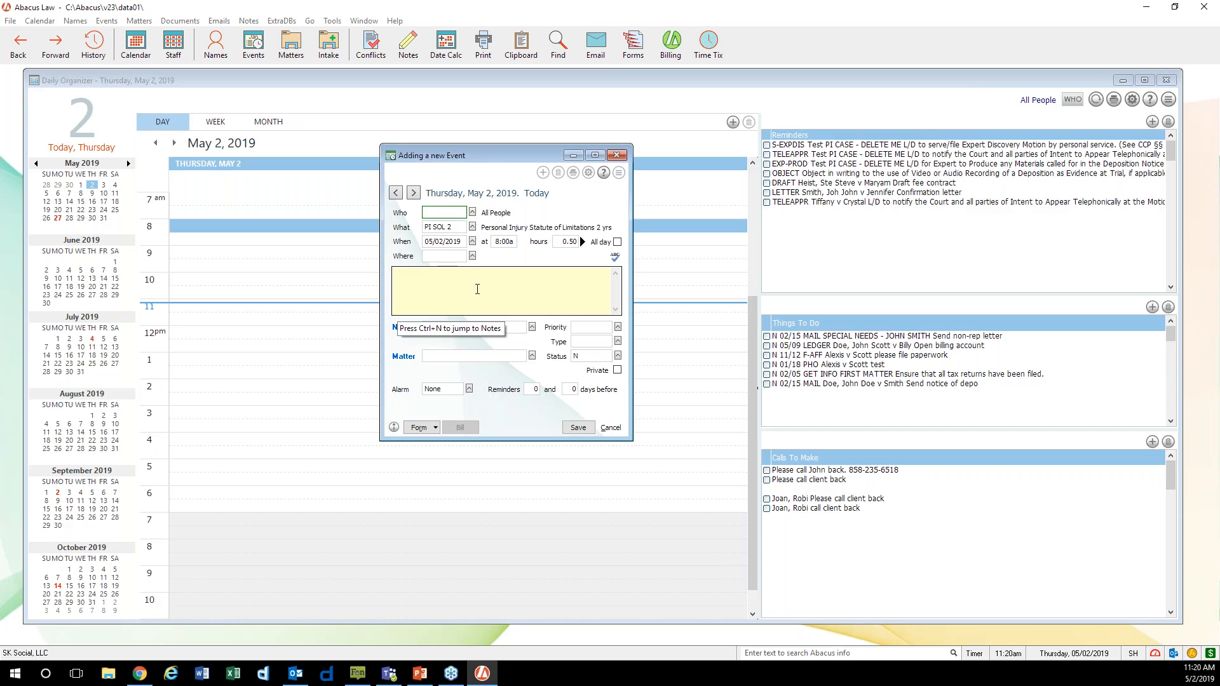
{"action": "left_click", "coordinate": [612, 428]}
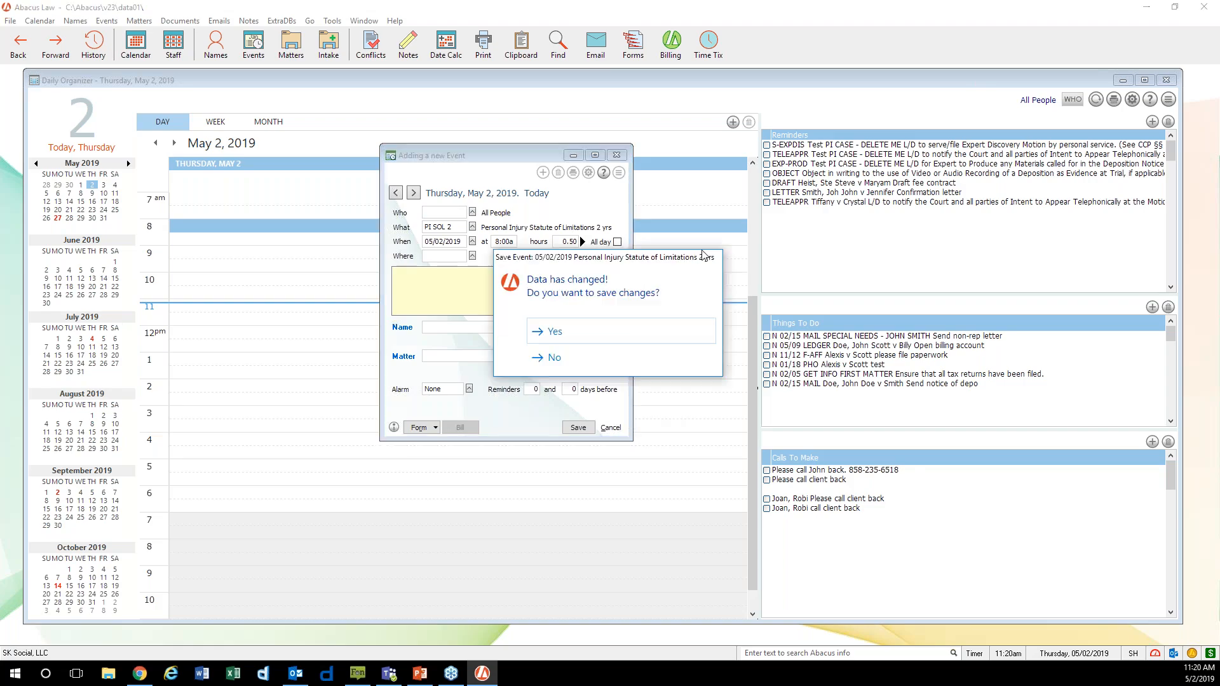
{"action": "left_click", "coordinate": [563, 358]}
{"action": "left_click", "coordinate": [1168, 80]}
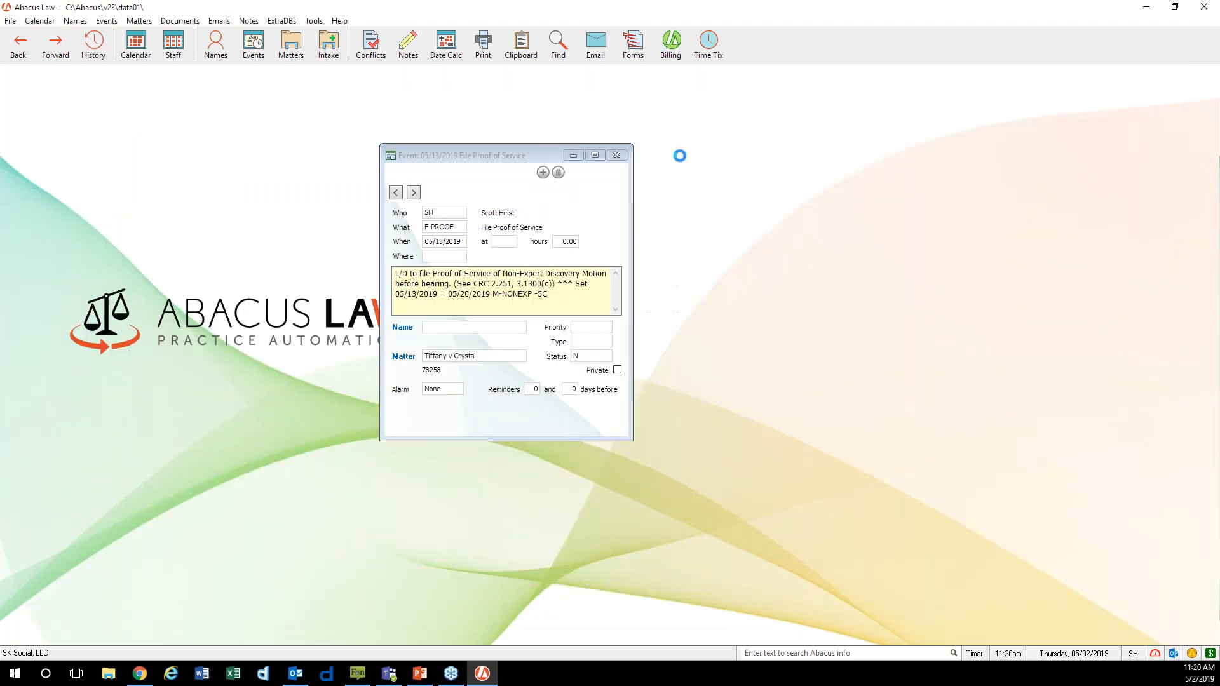
{"action": "left_click", "coordinate": [617, 156]}
Bring up the calendar rules setup, search it for "sol" and open the PI SOL 2 rule for editing
{"action": "left_click", "coordinate": [10, 21]}
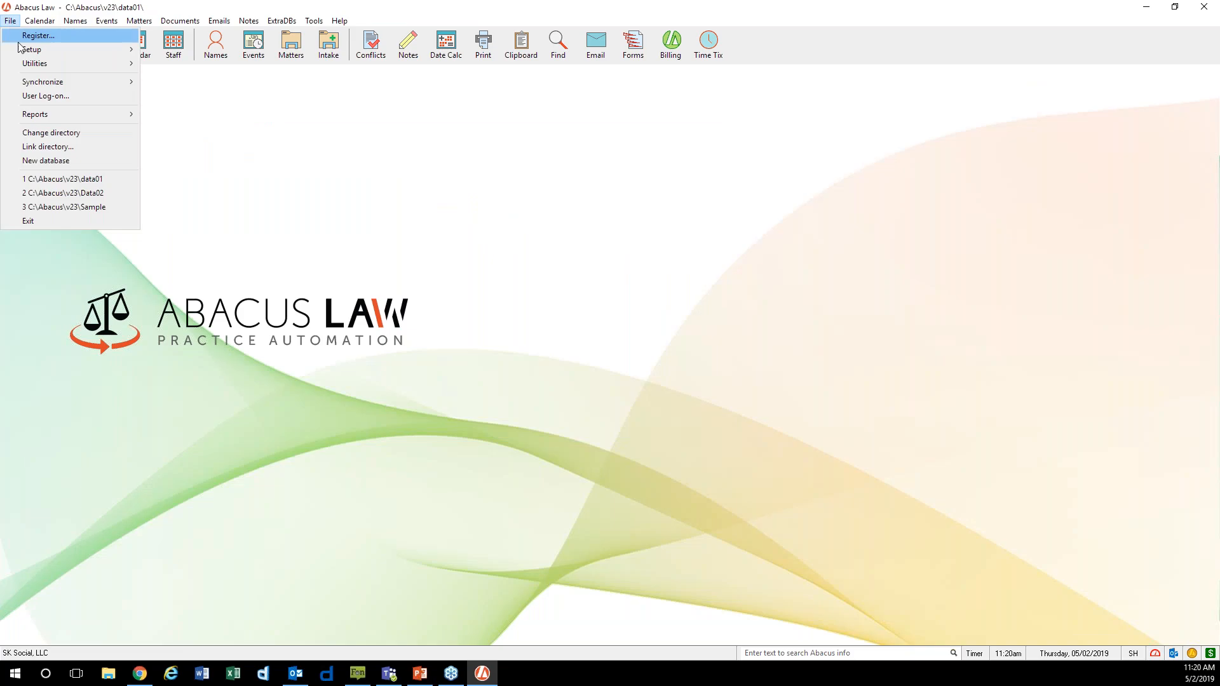
{"action": "left_click", "coordinate": [58, 49]}
{"action": "left_click", "coordinate": [192, 166]}
{"action": "type", "text": "sol"}
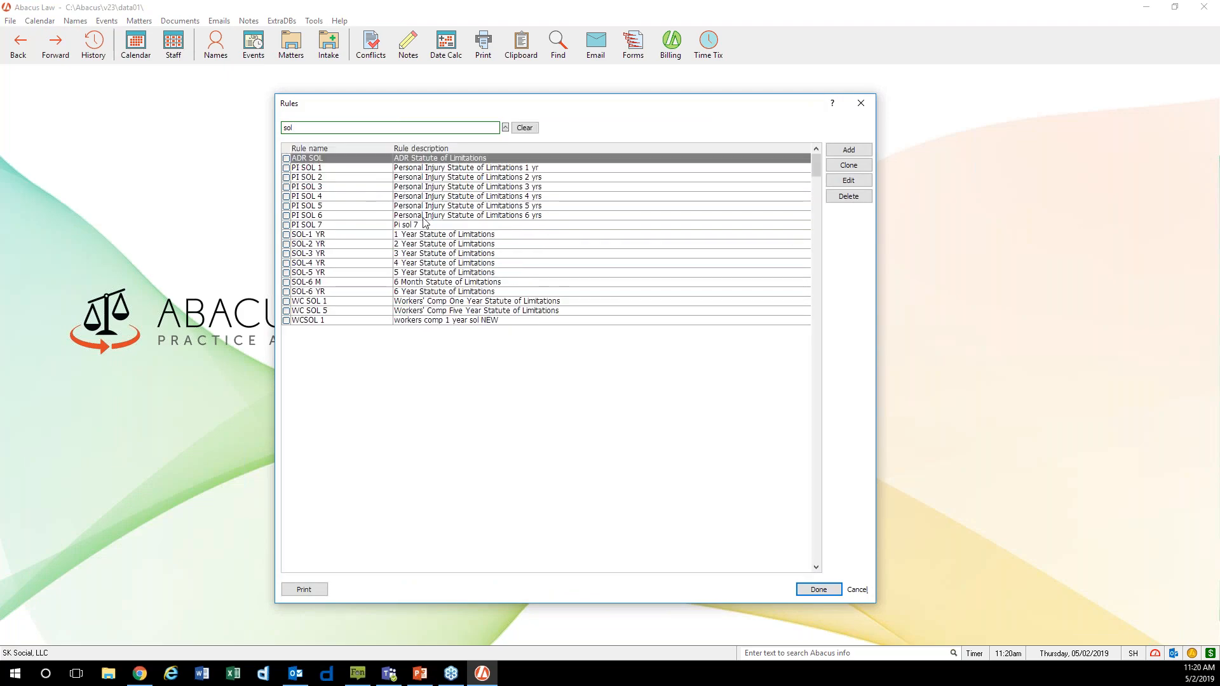
{"action": "left_click", "coordinate": [419, 178]}
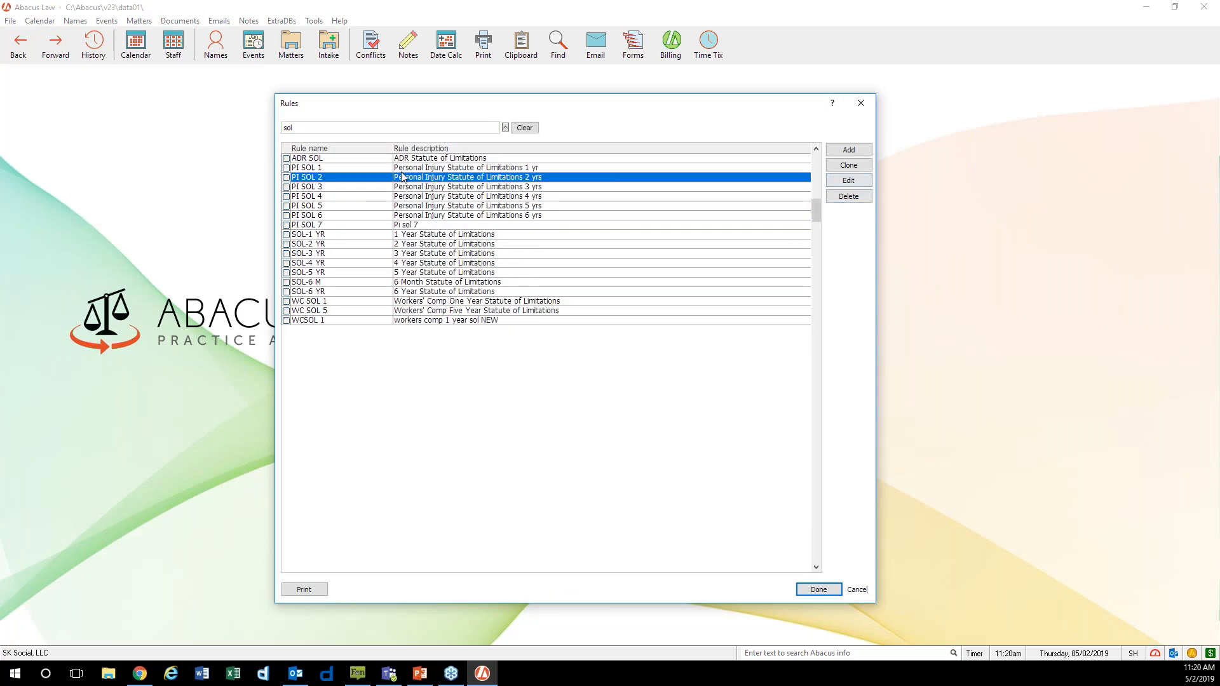
{"action": "left_click", "coordinate": [856, 183]}
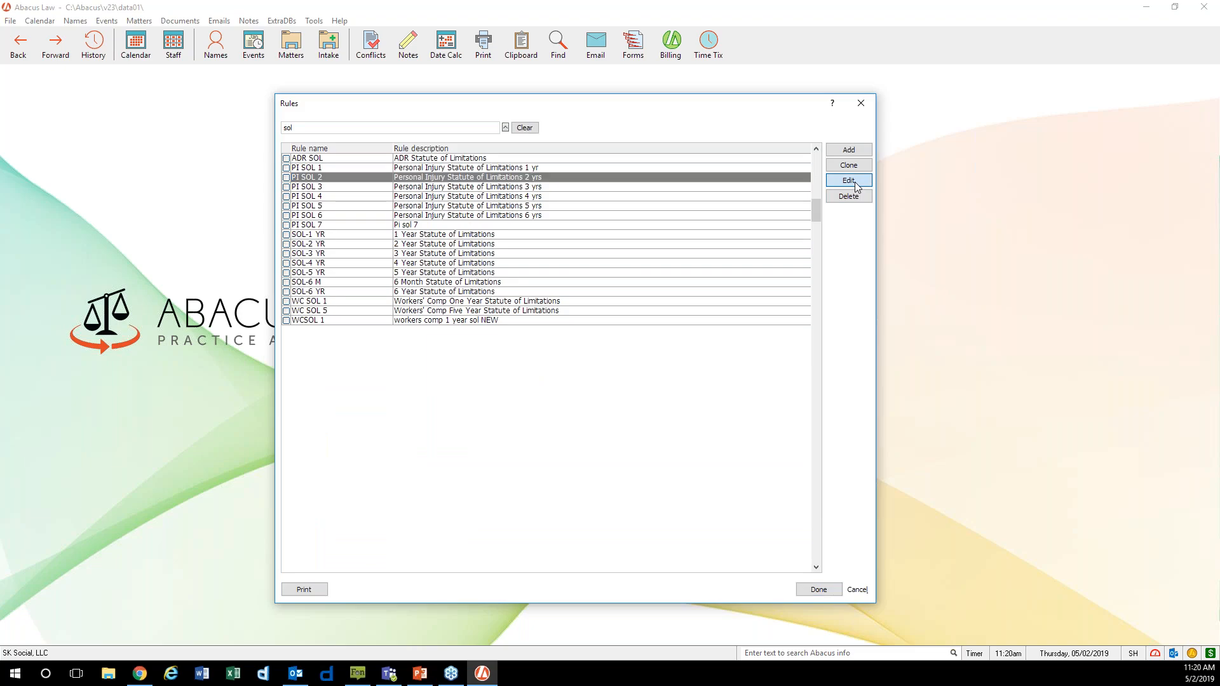
Widen the Event#, Interval and Relative columns and review the interval and relative settings of the PI SOL 2 rule's reminder events
{"action": "left_click_drag", "start_coordinate": [283, 115], "coordinate": [377, 124]}
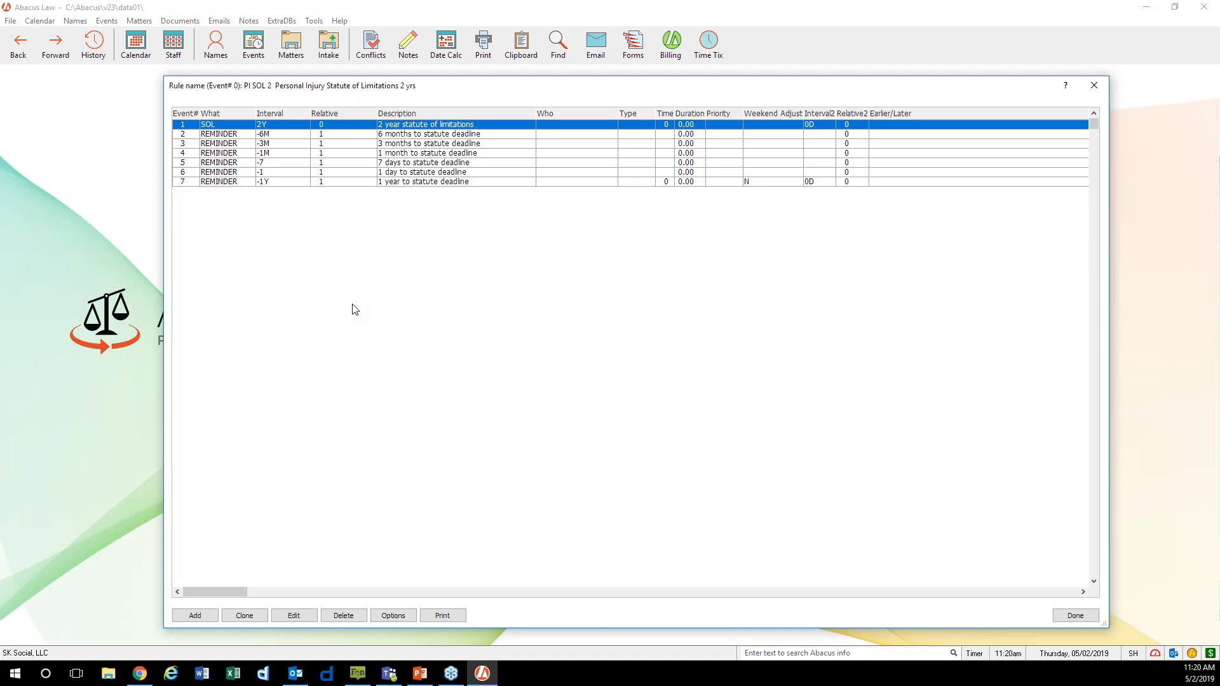
{"action": "left_click_drag", "start_coordinate": [199, 117], "coordinate": [217, 116]}
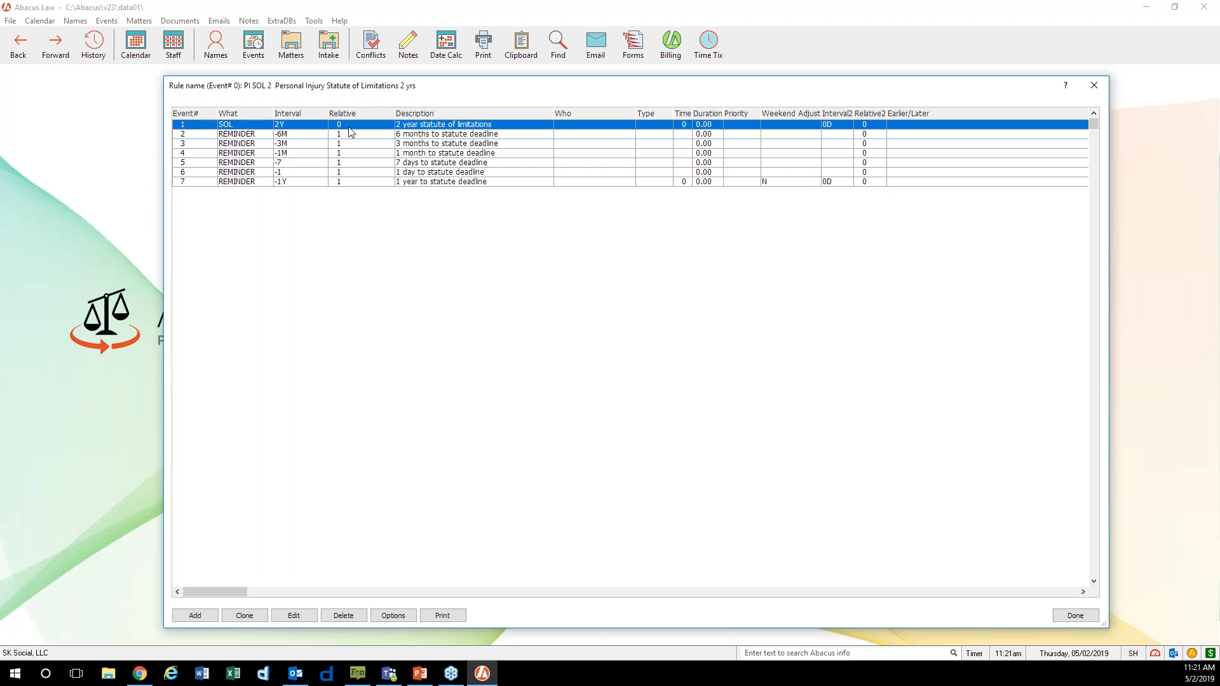
{"action": "left_click", "coordinate": [299, 136]}
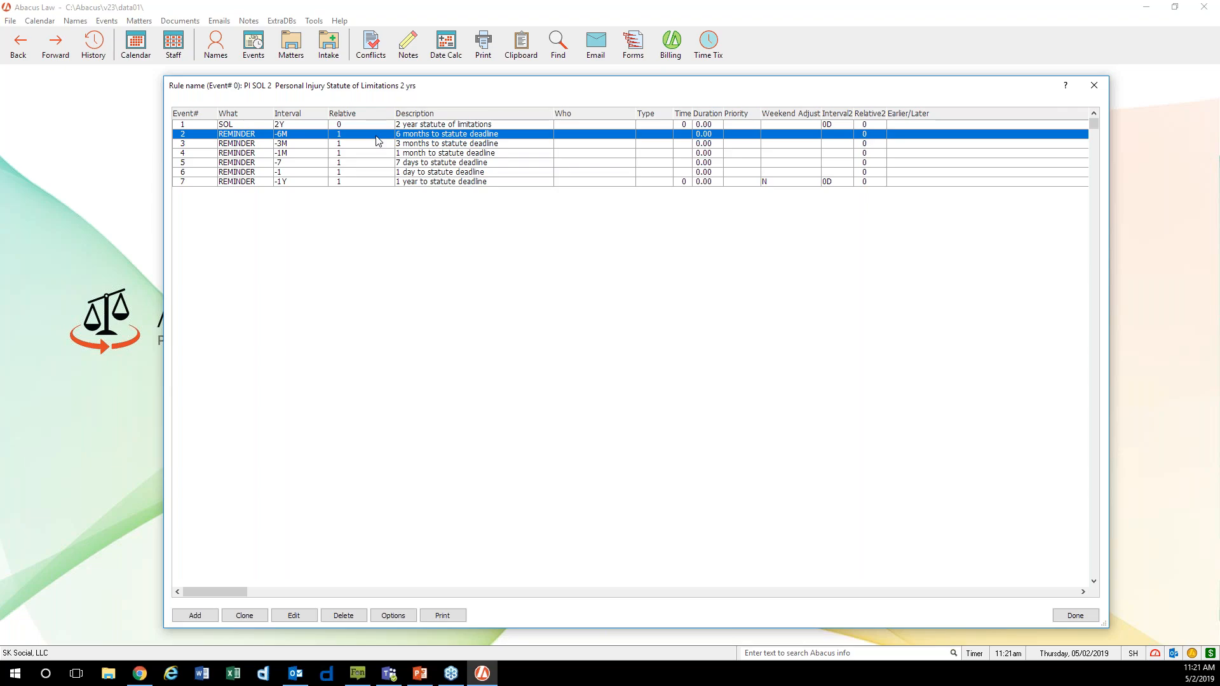
{"action": "left_click", "coordinate": [302, 145]}
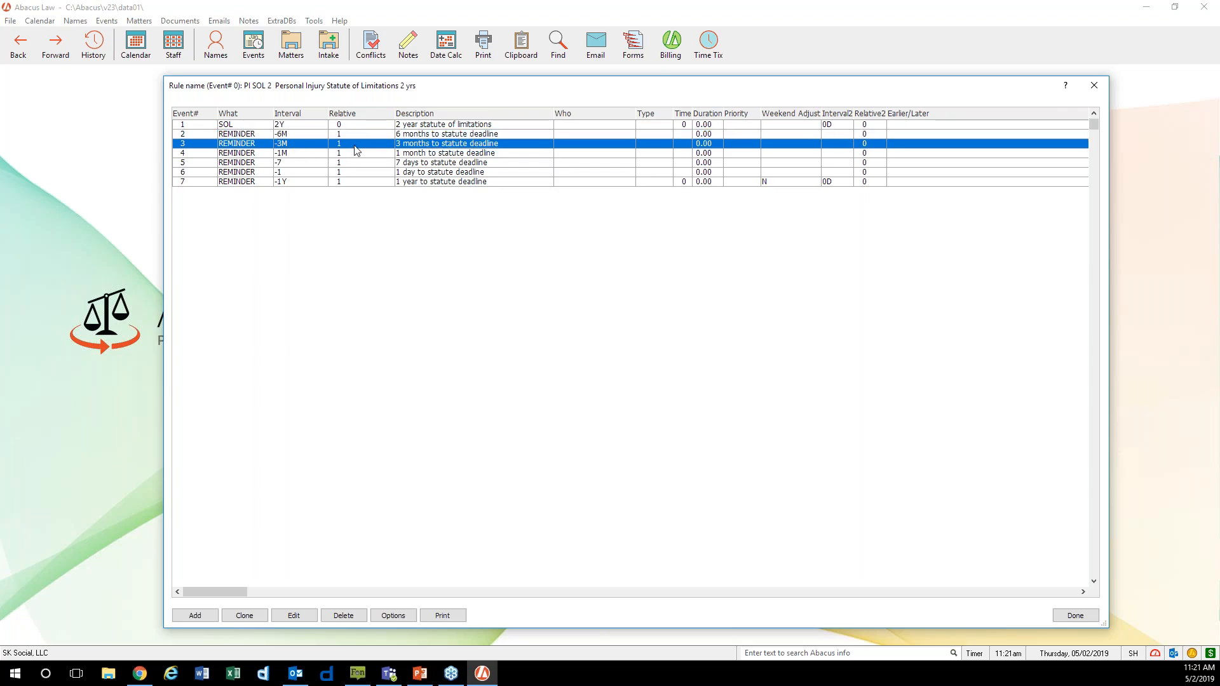
{"action": "left_click", "coordinate": [315, 154]}
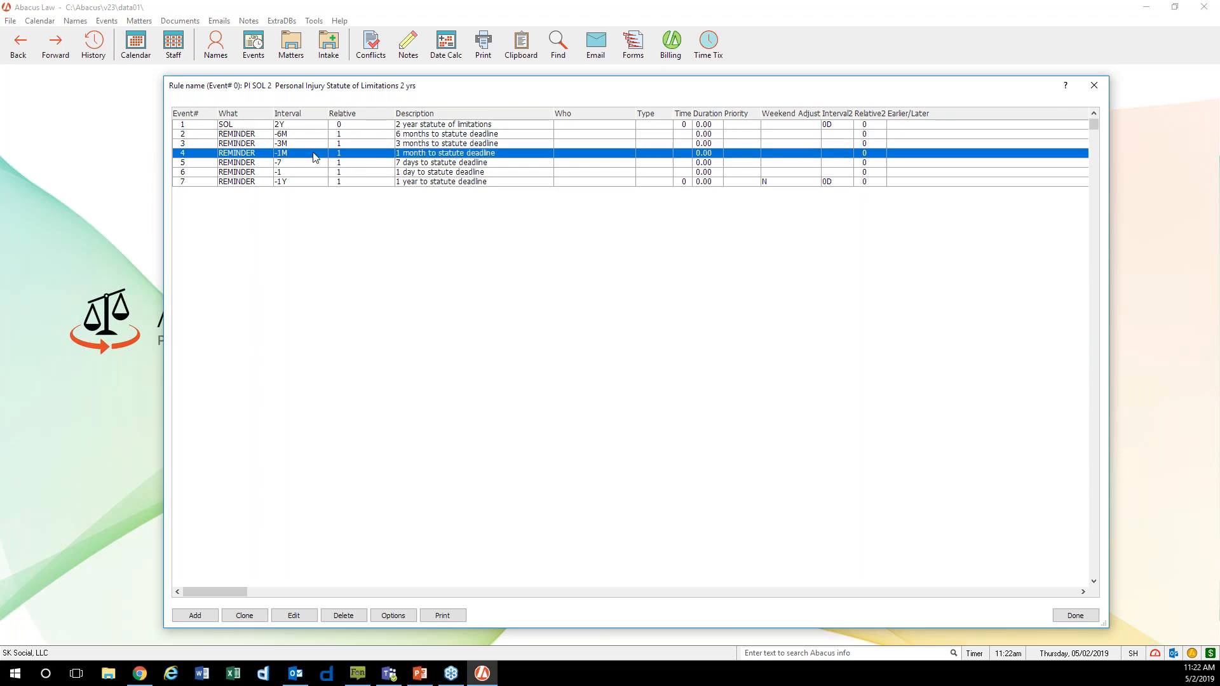
{"action": "left_click", "coordinate": [359, 166]}
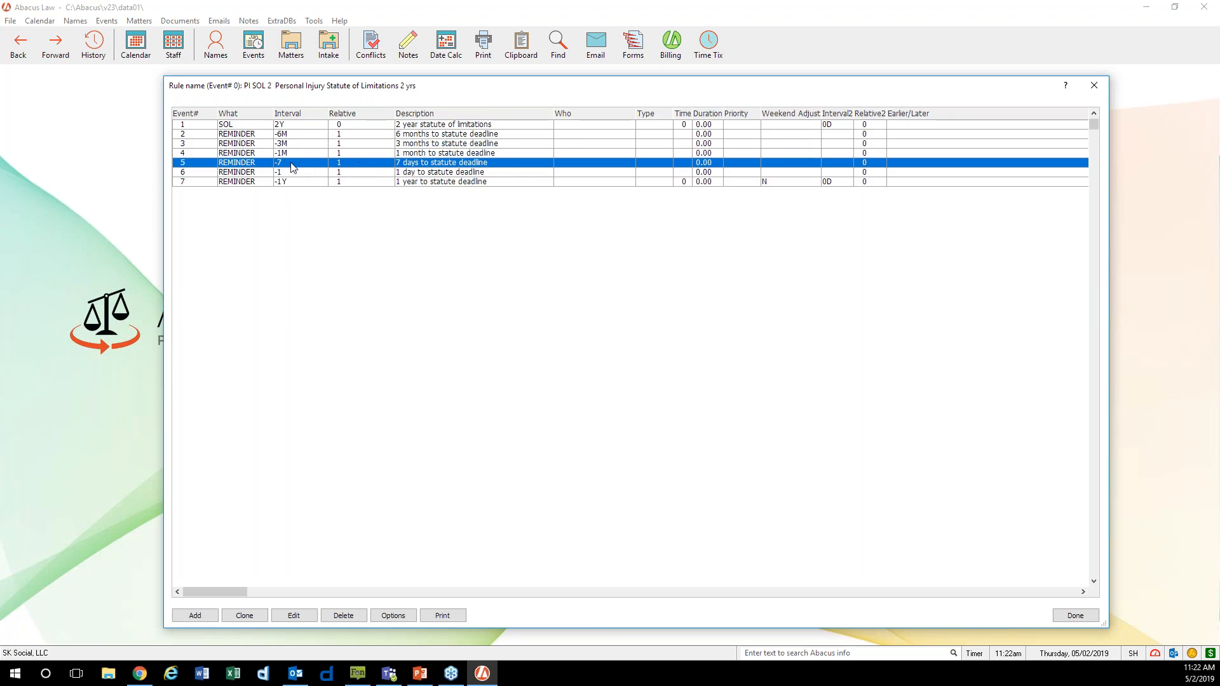
{"action": "left_click", "coordinate": [352, 174]}
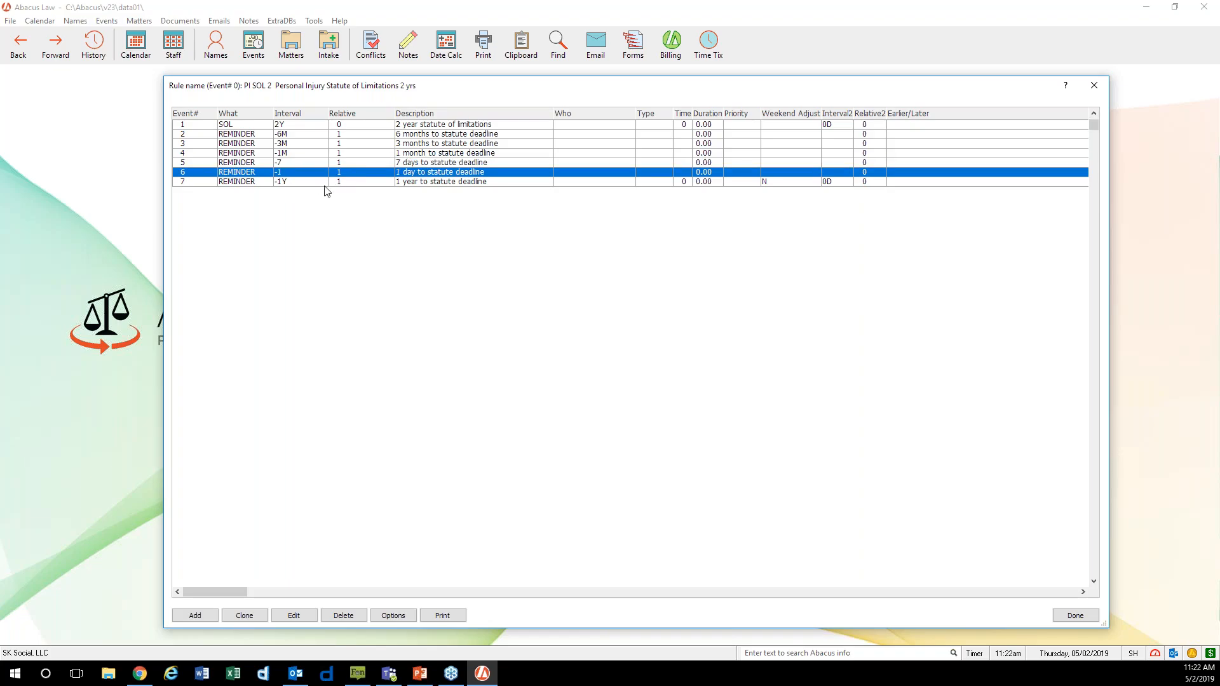
Check the 1-year reminder event, close the PI SOL 2 rule, and search the rules list for "new"
{"action": "left_click", "coordinate": [308, 185]}
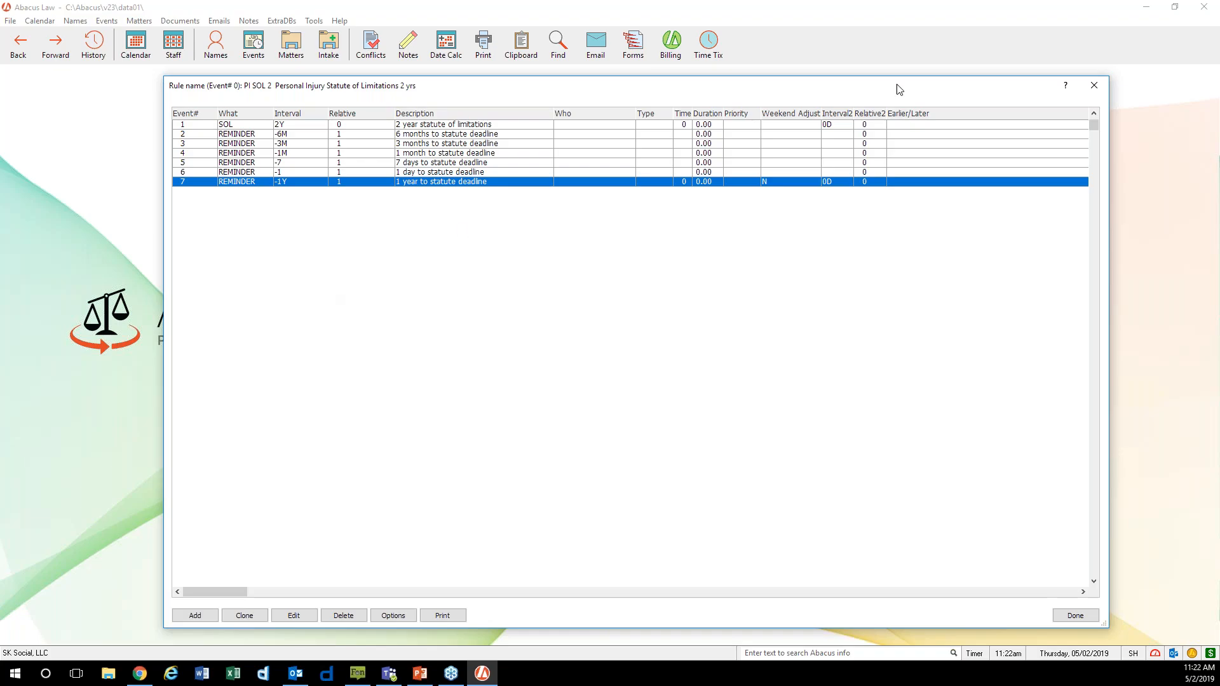
{"action": "left_click", "coordinate": [1095, 85]}
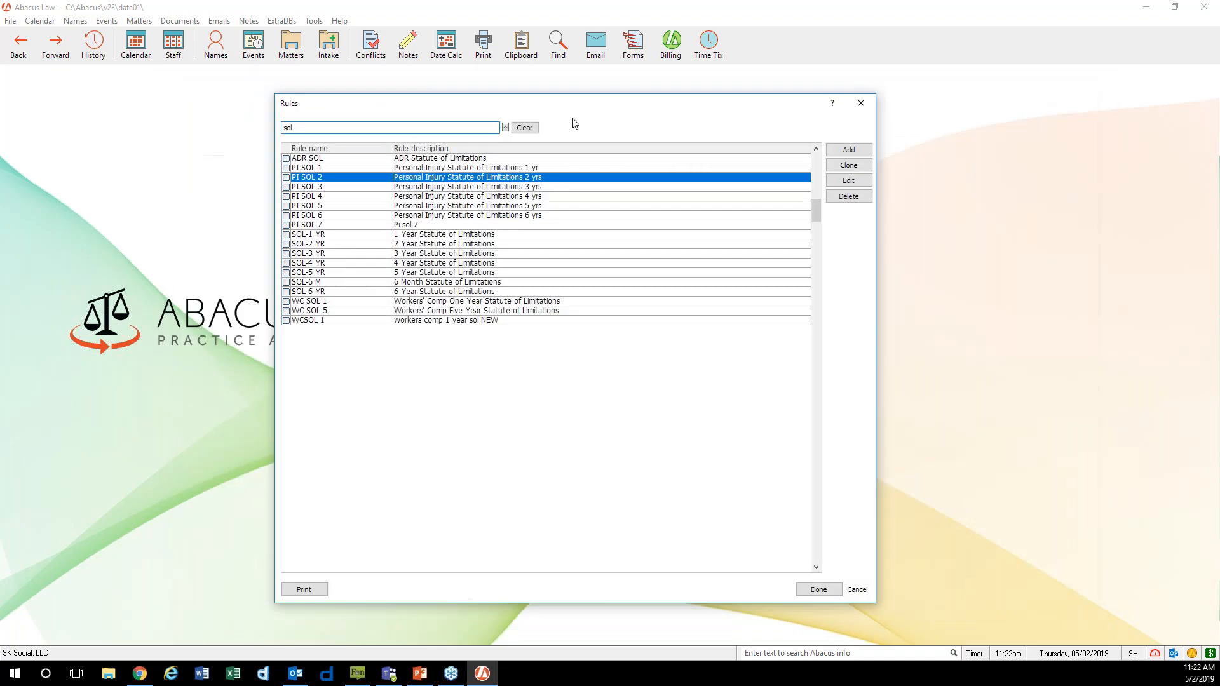
{"action": "left_click", "coordinate": [530, 128]}
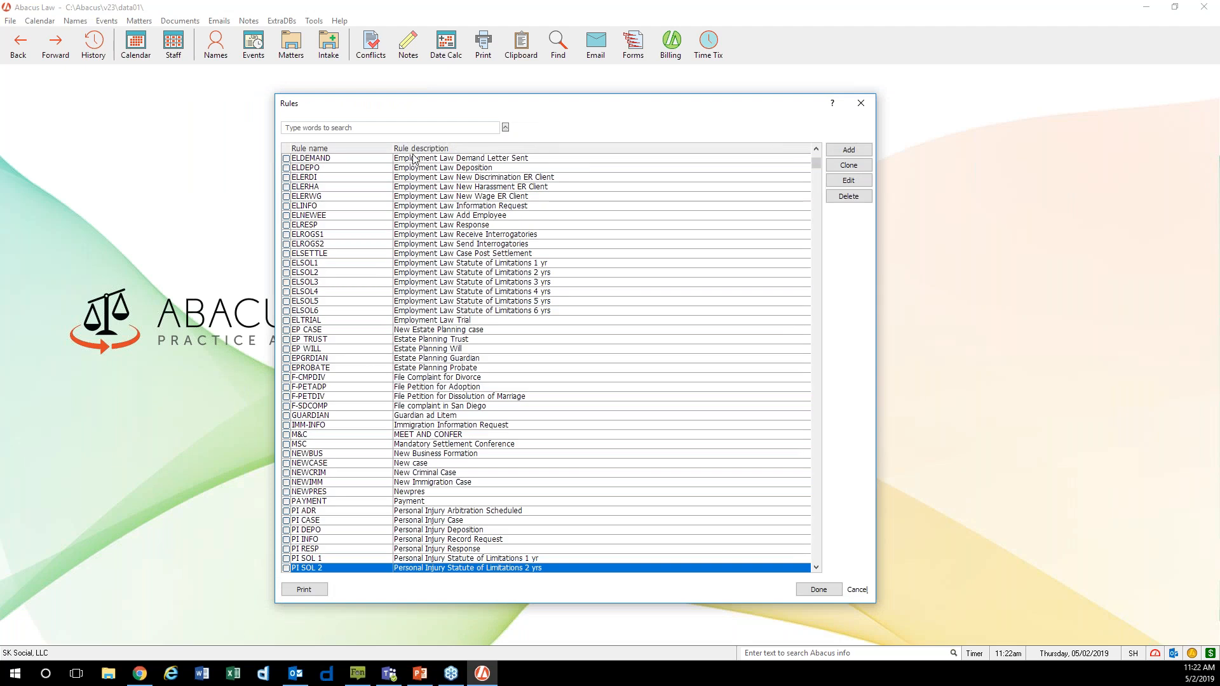
{"action": "left_click", "coordinate": [431, 130]}
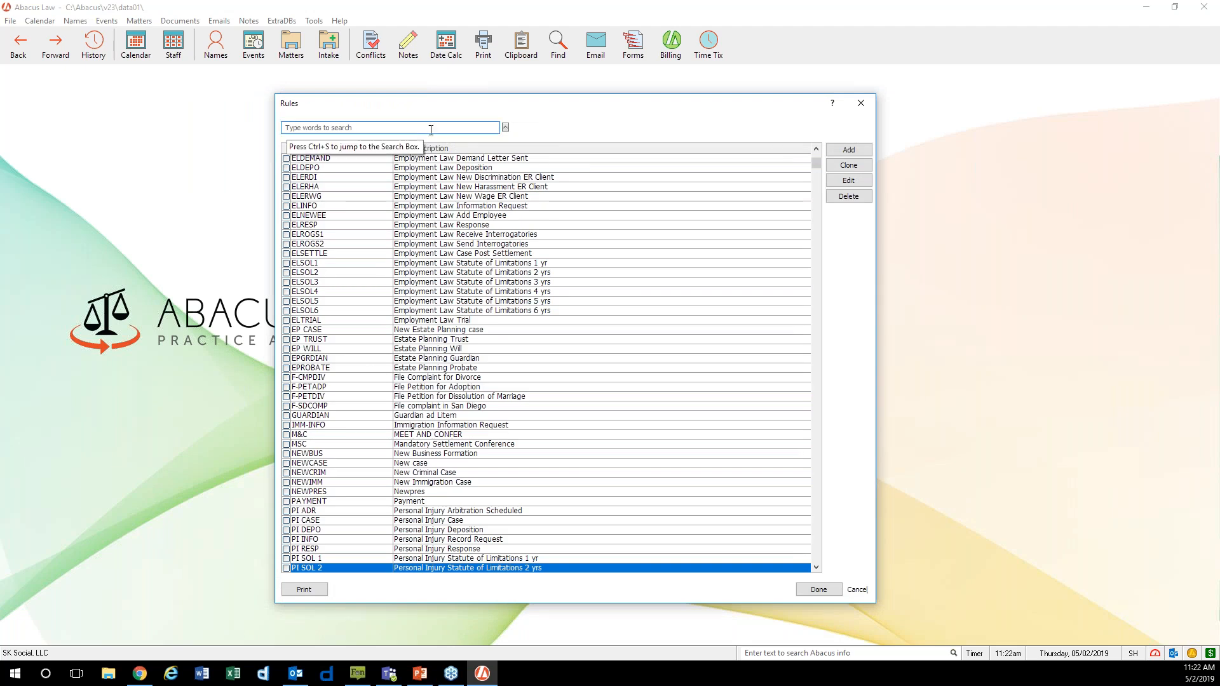
{"action": "type", "text": "new"}
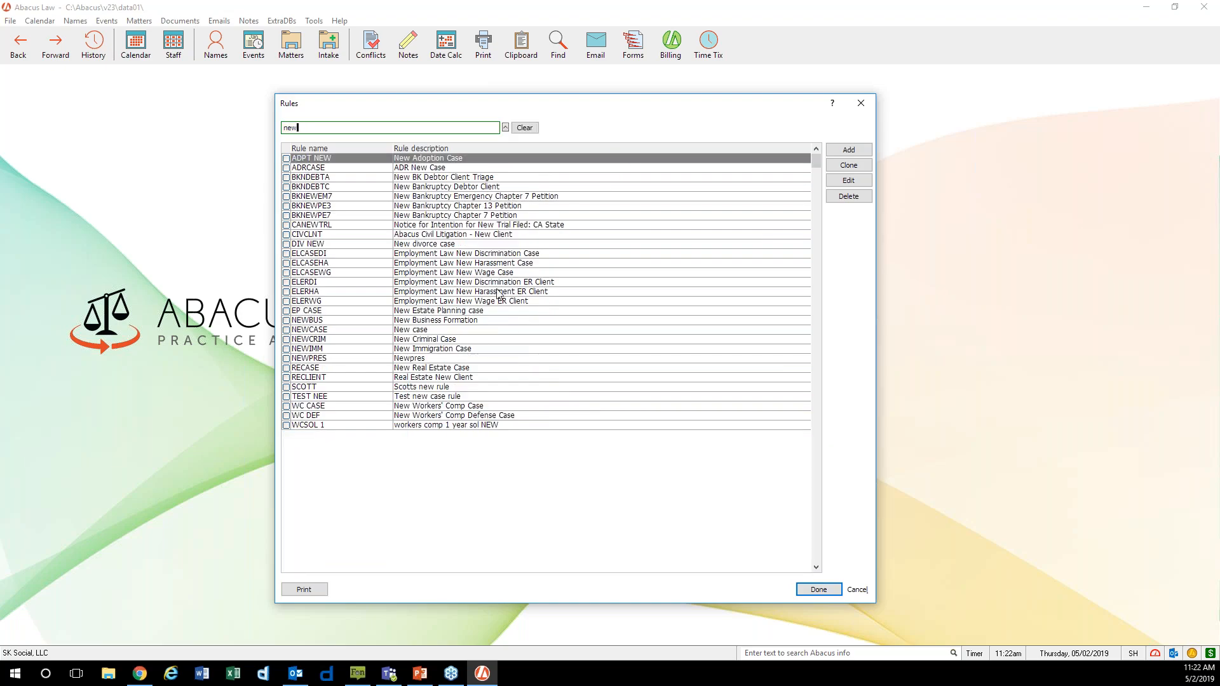
Open the NEWCASE rule for editing and widen its Interval and Relative columns
{"action": "left_click", "coordinate": [429, 331]}
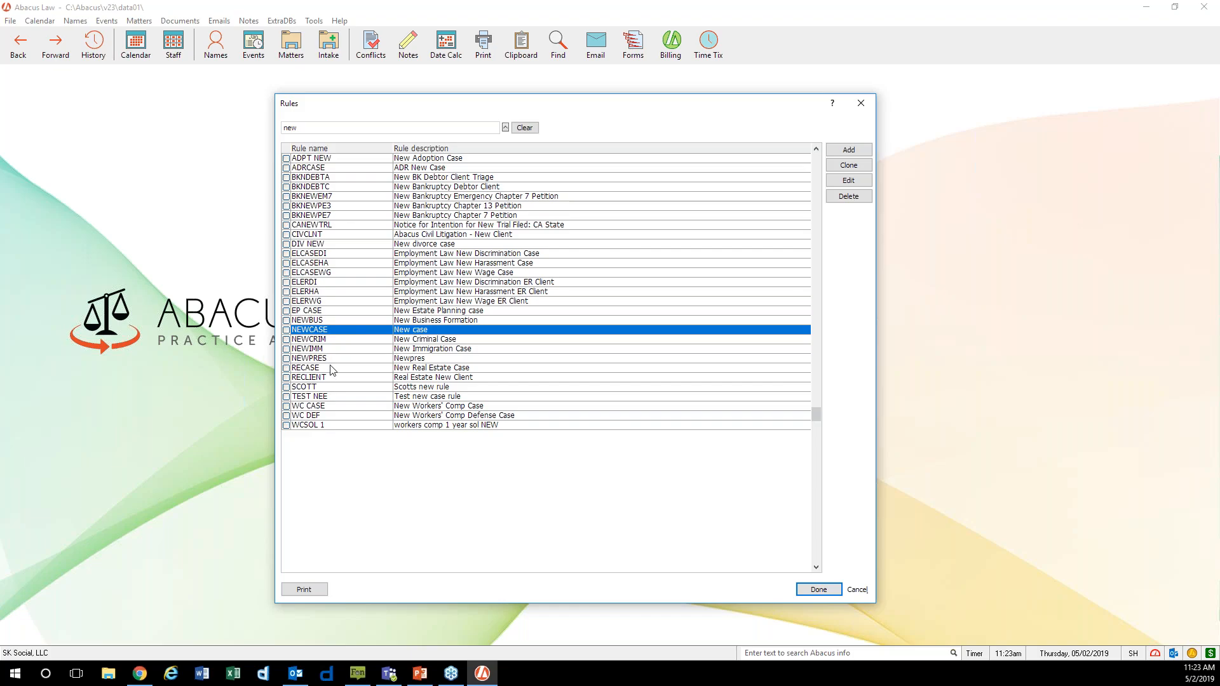
{"action": "left_click", "coordinate": [864, 183]}
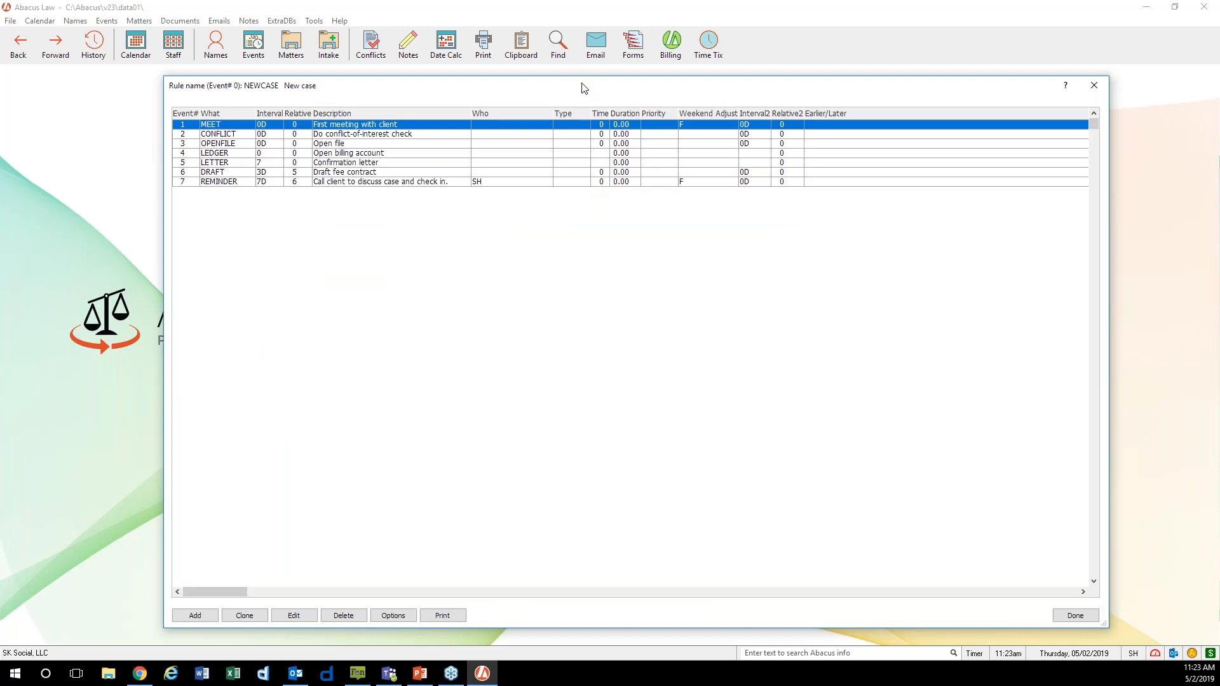
{"action": "left_click_drag", "start_coordinate": [272, 115], "coordinate": [422, 116]}
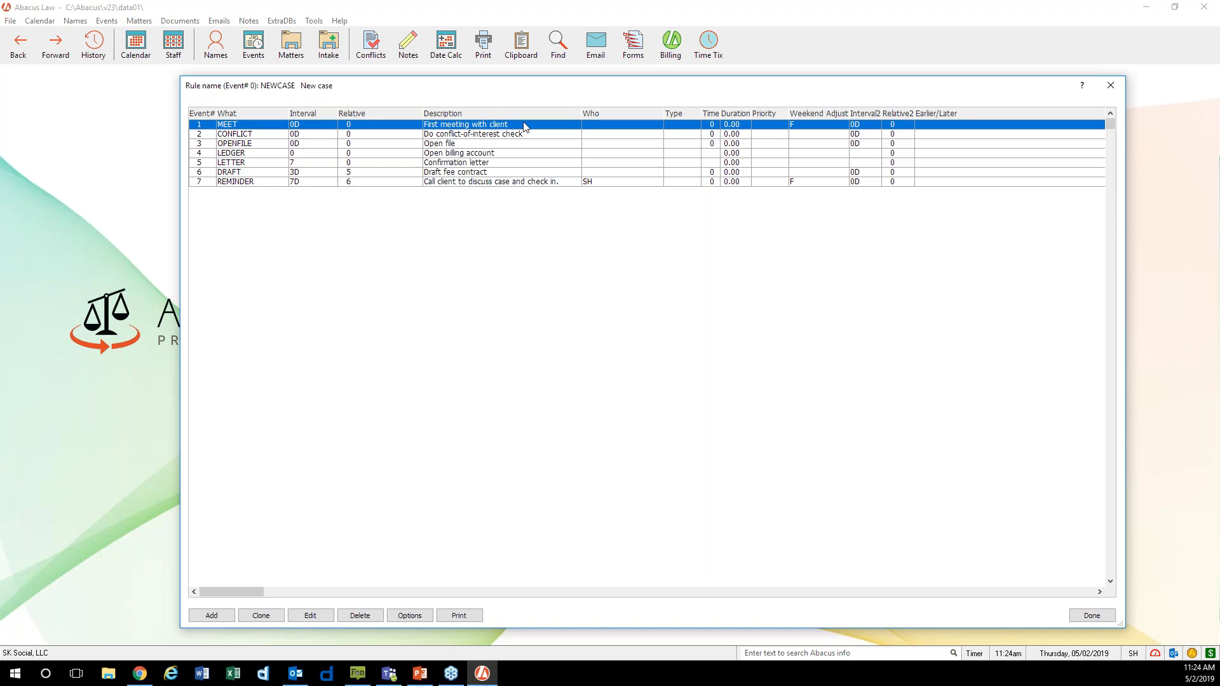
Go through the NEWCASE rule's events from the conflict-of-interest check to the client call reminder, reading each description
{"action": "left_click", "coordinate": [445, 135]}
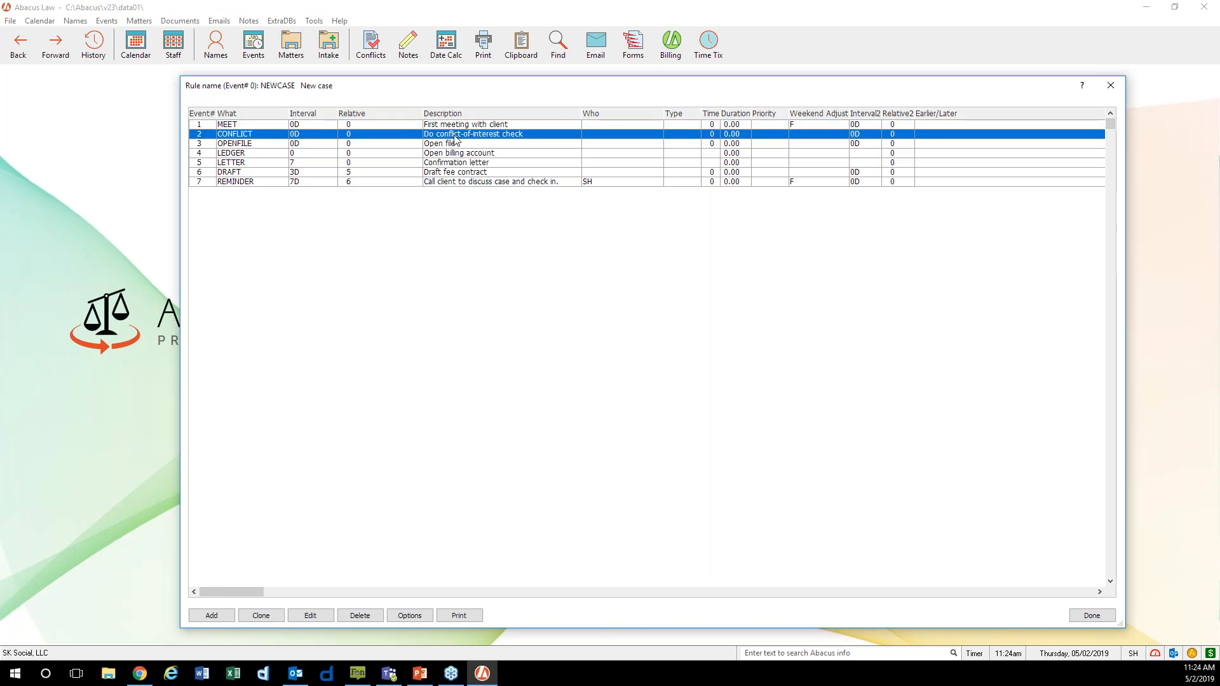
{"action": "left_click", "coordinate": [459, 144]}
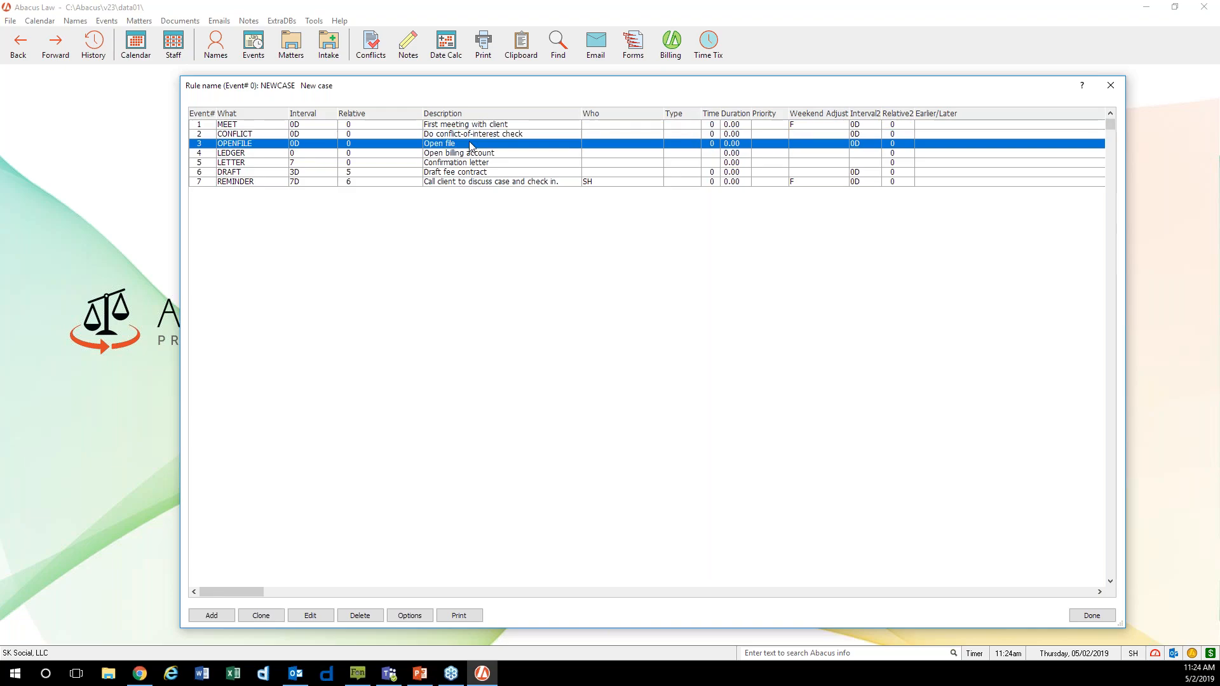
{"action": "left_click", "coordinate": [463, 158]}
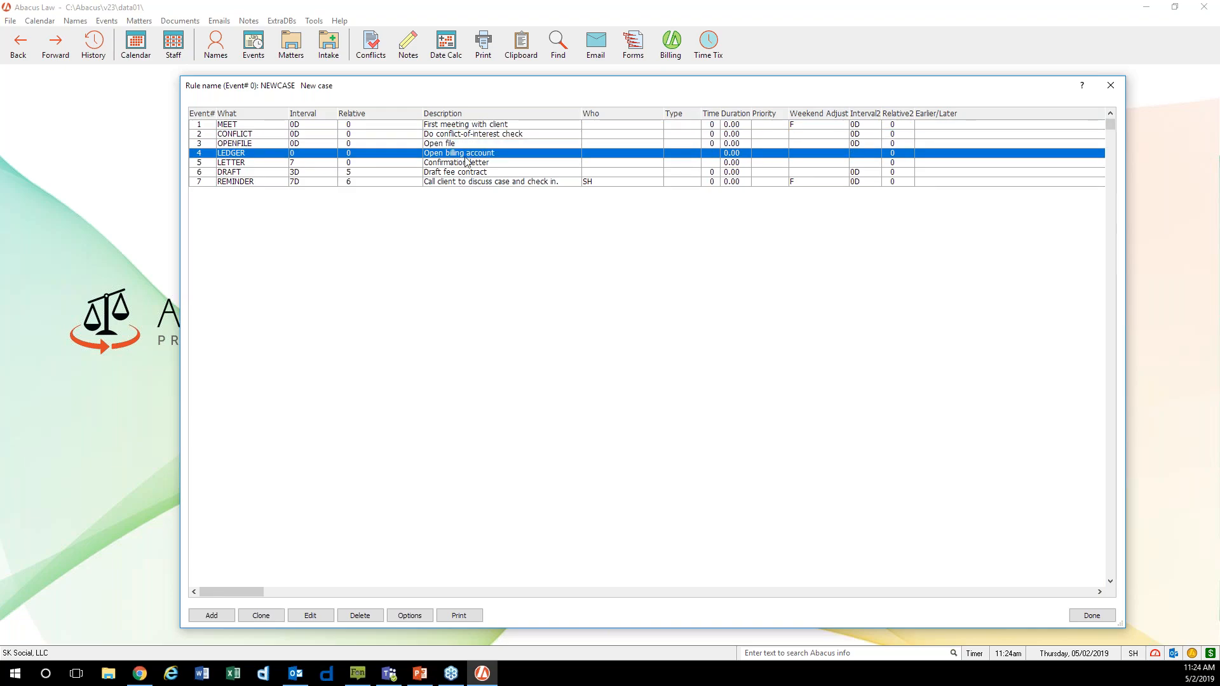
{"action": "left_click", "coordinate": [487, 165]}
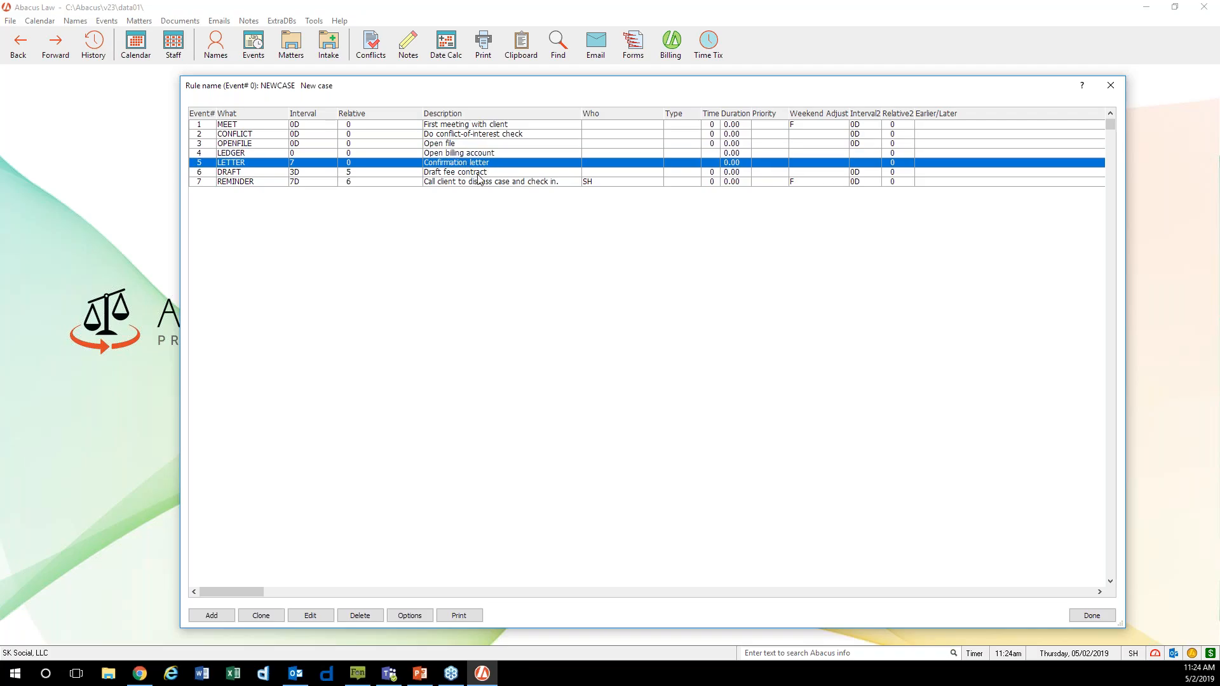
{"action": "left_click", "coordinate": [480, 173]}
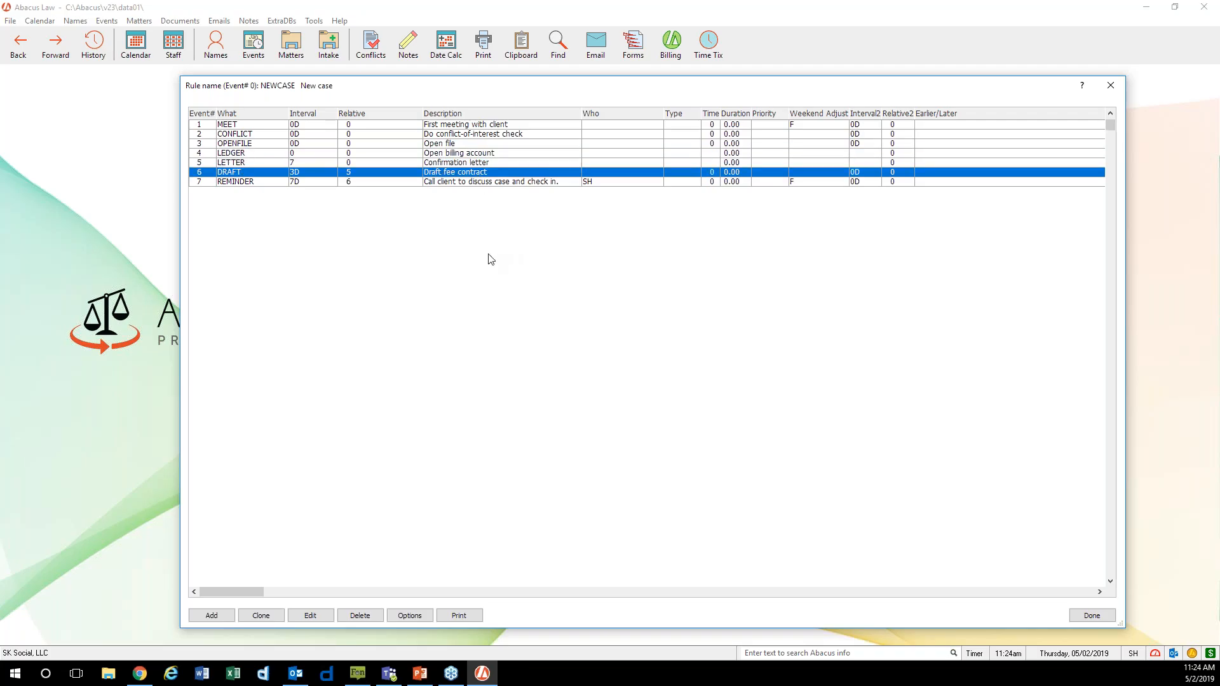
{"action": "left_click", "coordinate": [511, 183]}
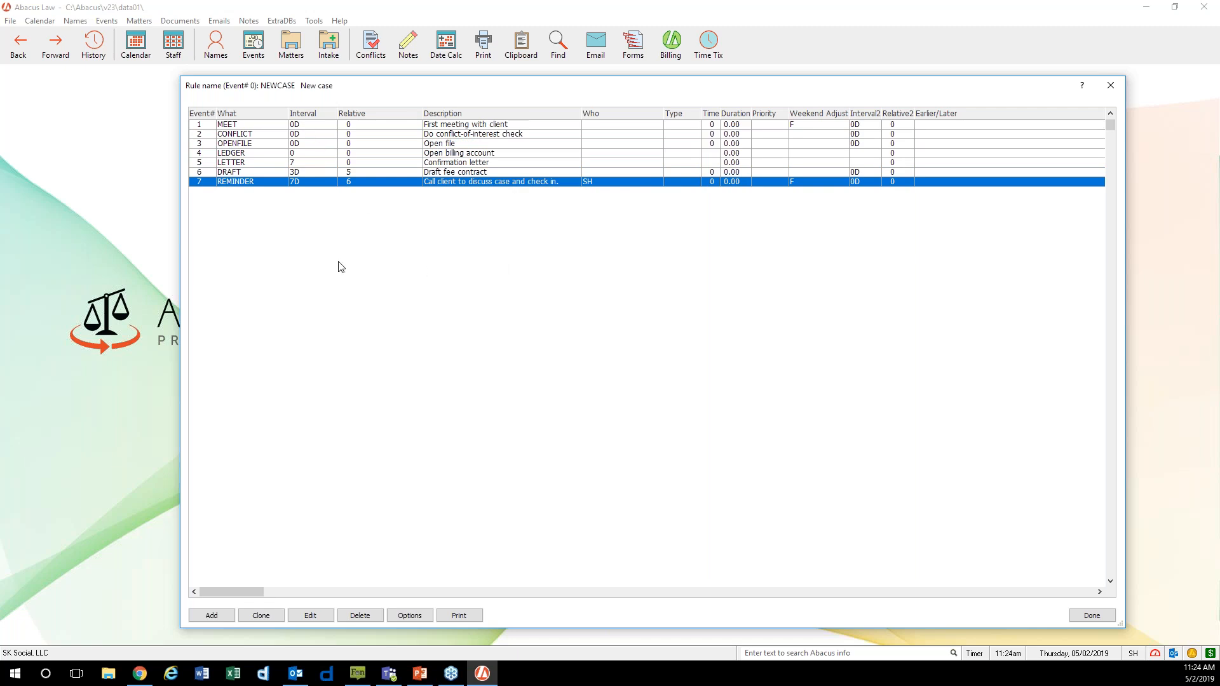
Examine the interval and relative settings of the NEWCASE rule's MEET, LETTER, DRAFT and REMINDER events
{"action": "left_click", "coordinate": [317, 125]}
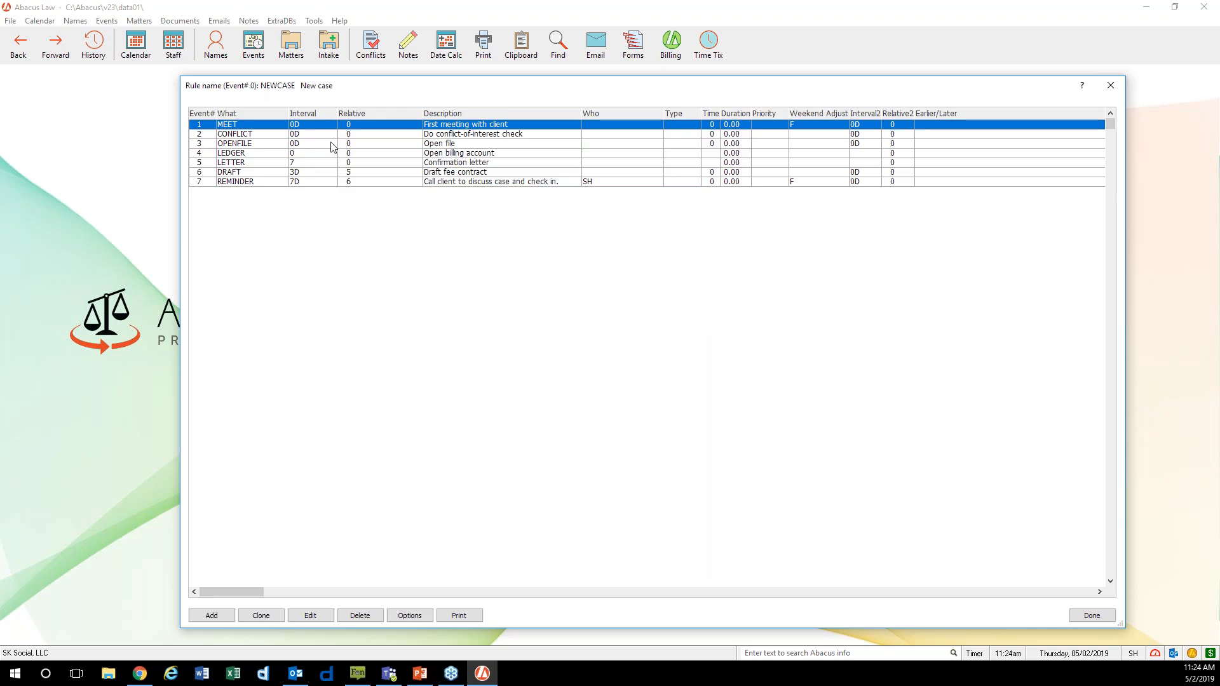
{"action": "left_click", "coordinate": [310, 164]}
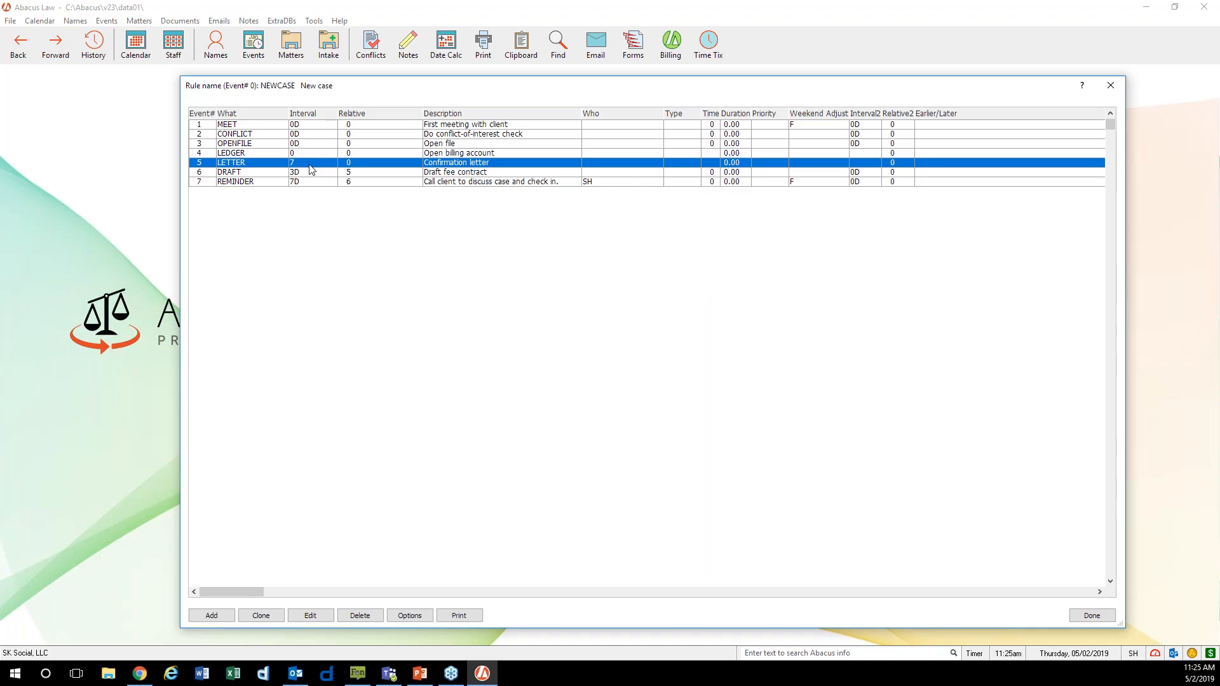
{"action": "left_click", "coordinate": [318, 176]}
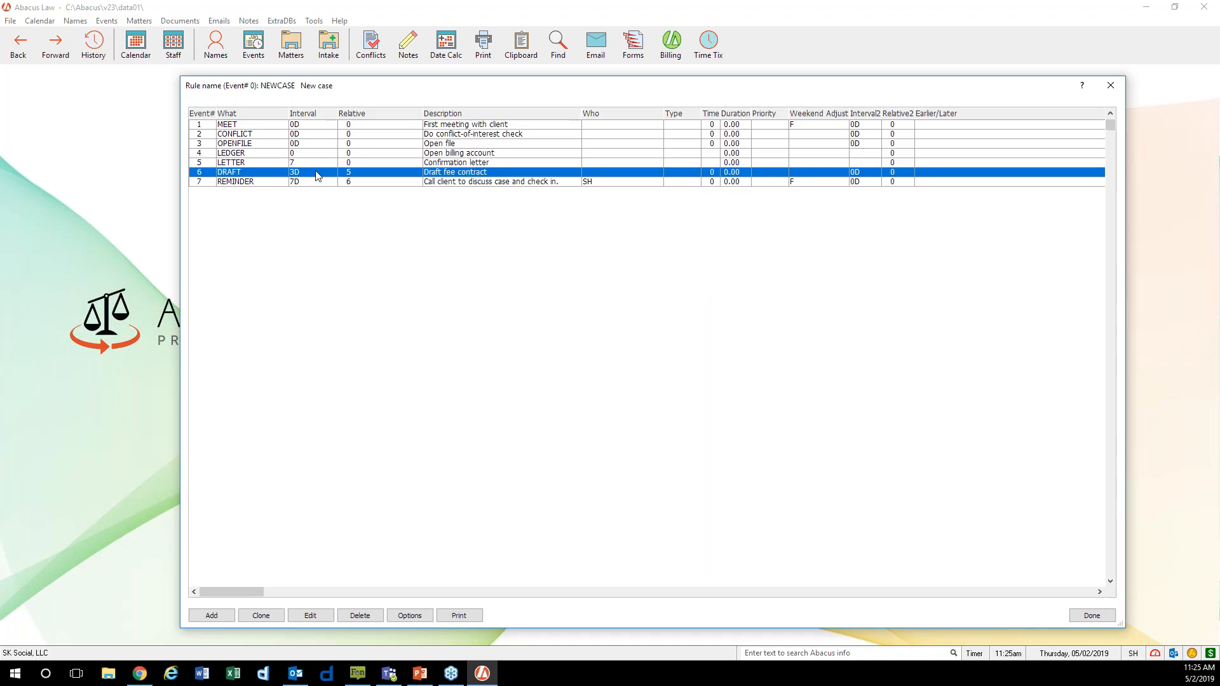
{"action": "left_click", "coordinate": [326, 166]}
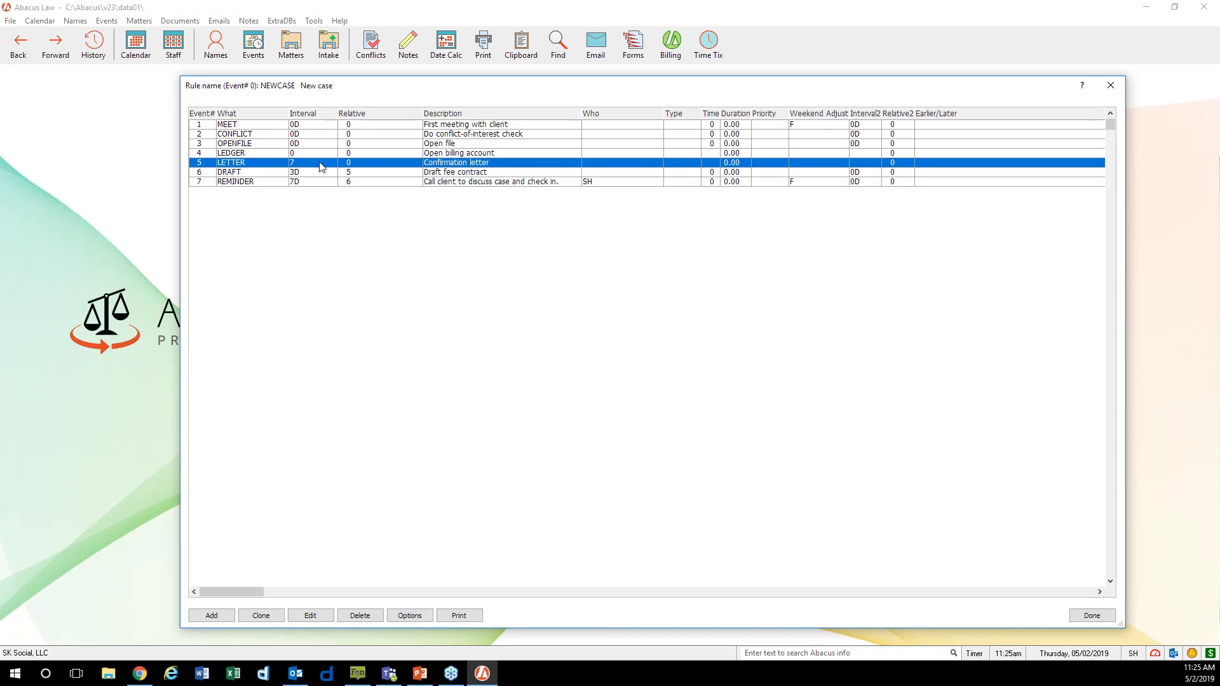
{"action": "left_click", "coordinate": [311, 176]}
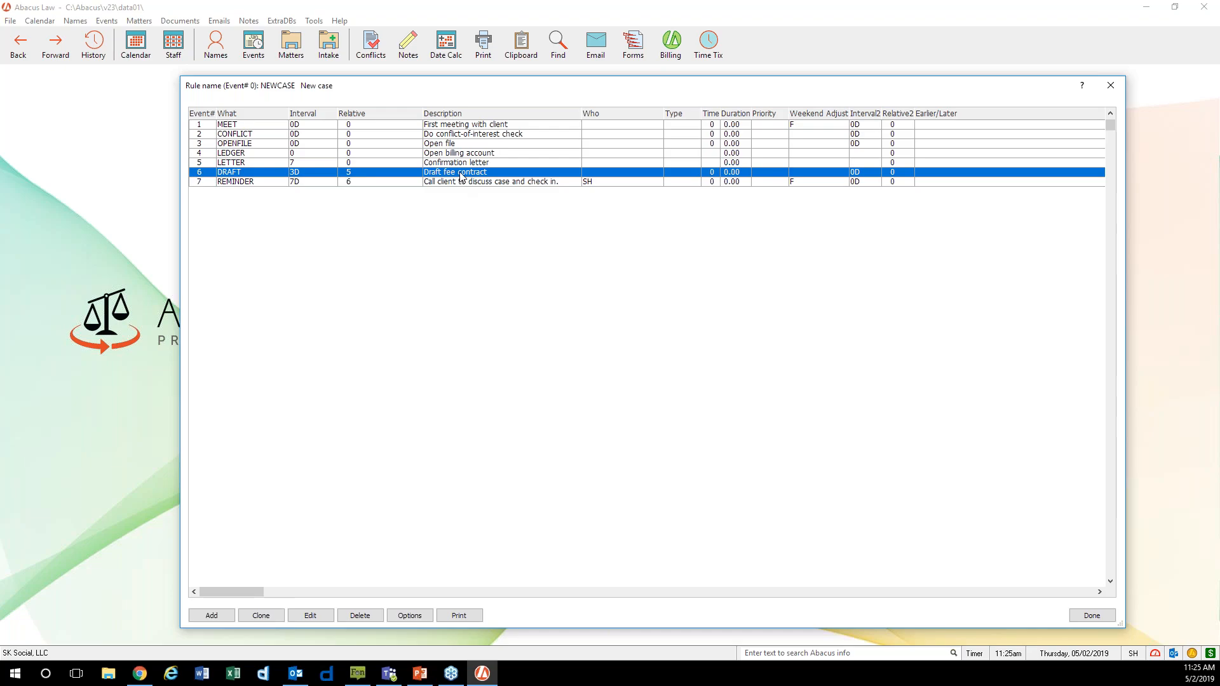
{"action": "left_click", "coordinate": [319, 163]}
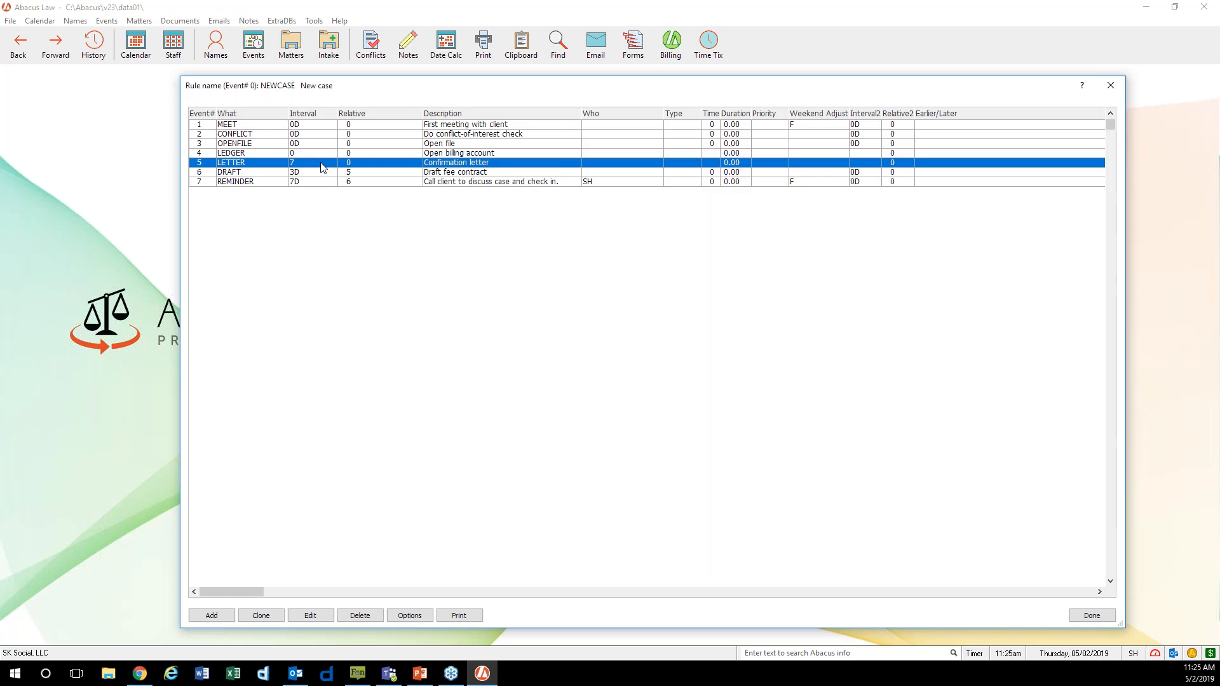
{"action": "left_click", "coordinate": [321, 173]}
{"action": "left_click", "coordinate": [320, 182]}
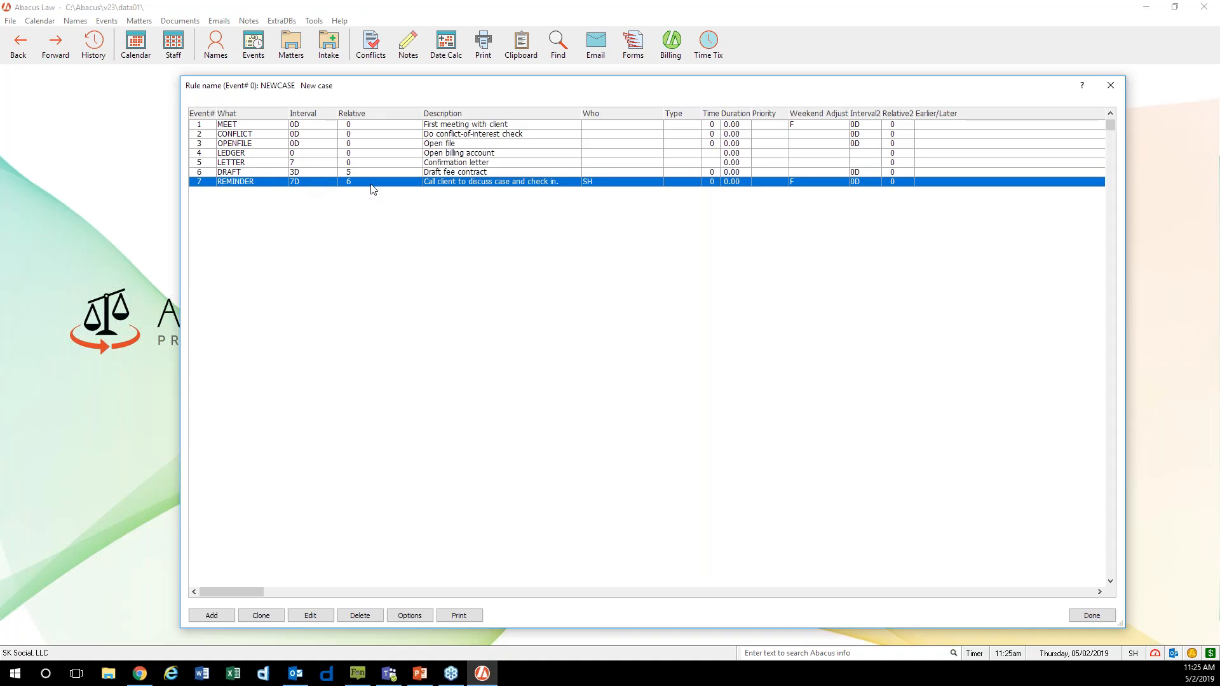
{"action": "left_click", "coordinate": [324, 173]}
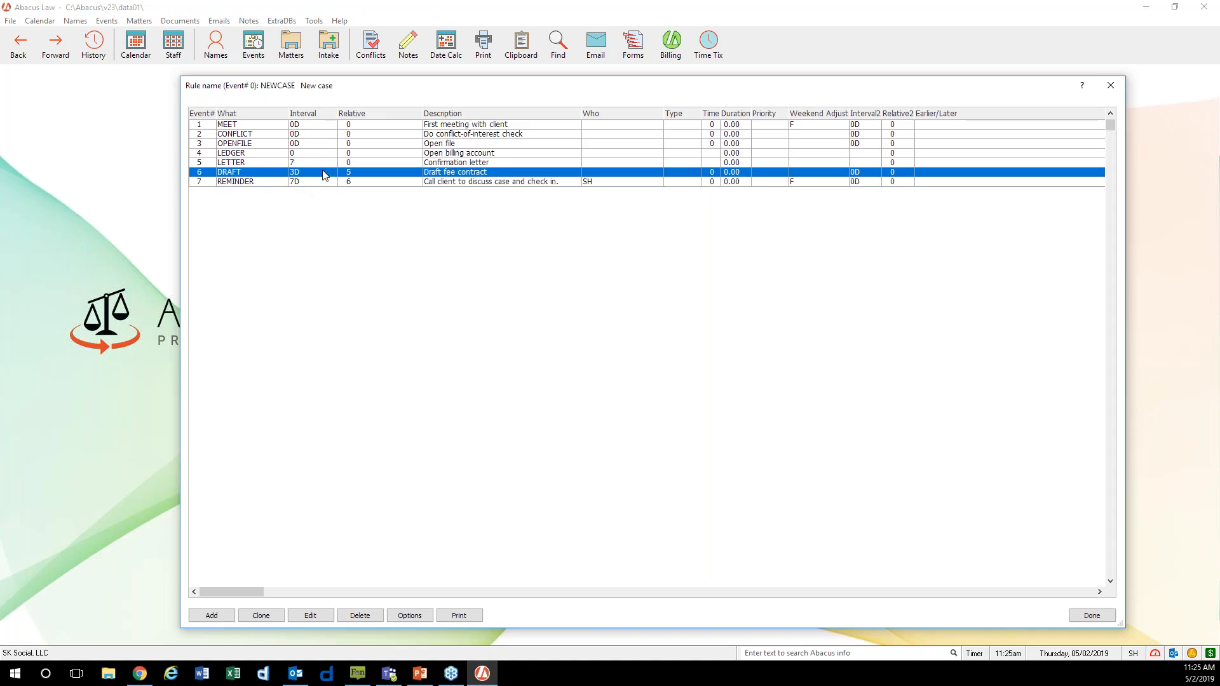
{"action": "left_click", "coordinate": [326, 182]}
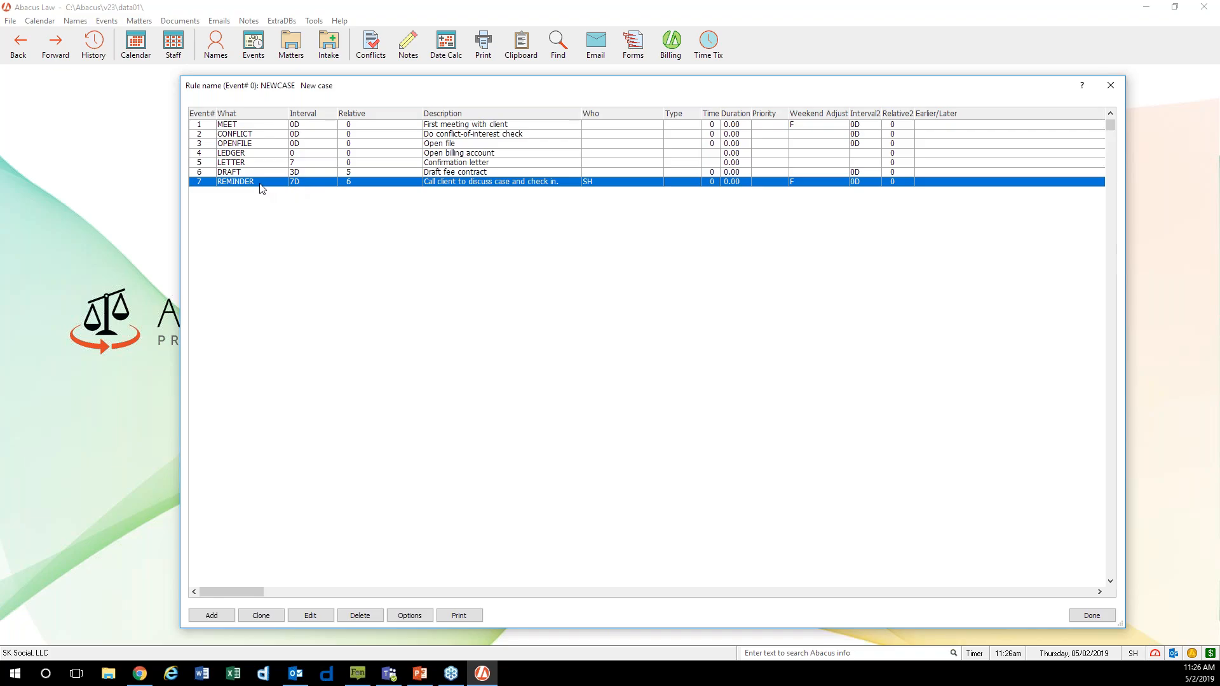
Edit the NEWCASE rule's REMINDER event for calling the client and set its interval to 3 days
{"action": "left_click", "coordinate": [328, 617]}
{"action": "left_click_drag", "start_coordinate": [399, 130], "coordinate": [475, 181]}
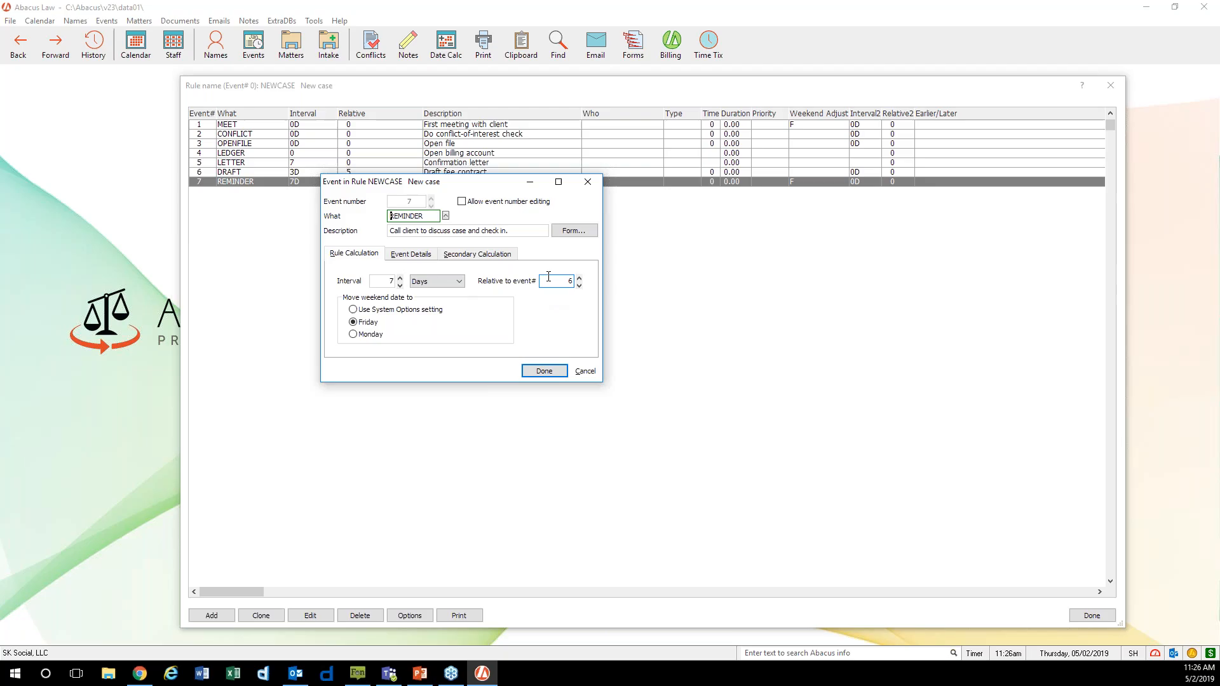
{"action": "left_click_drag", "start_coordinate": [482, 184], "coordinate": [477, 236]}
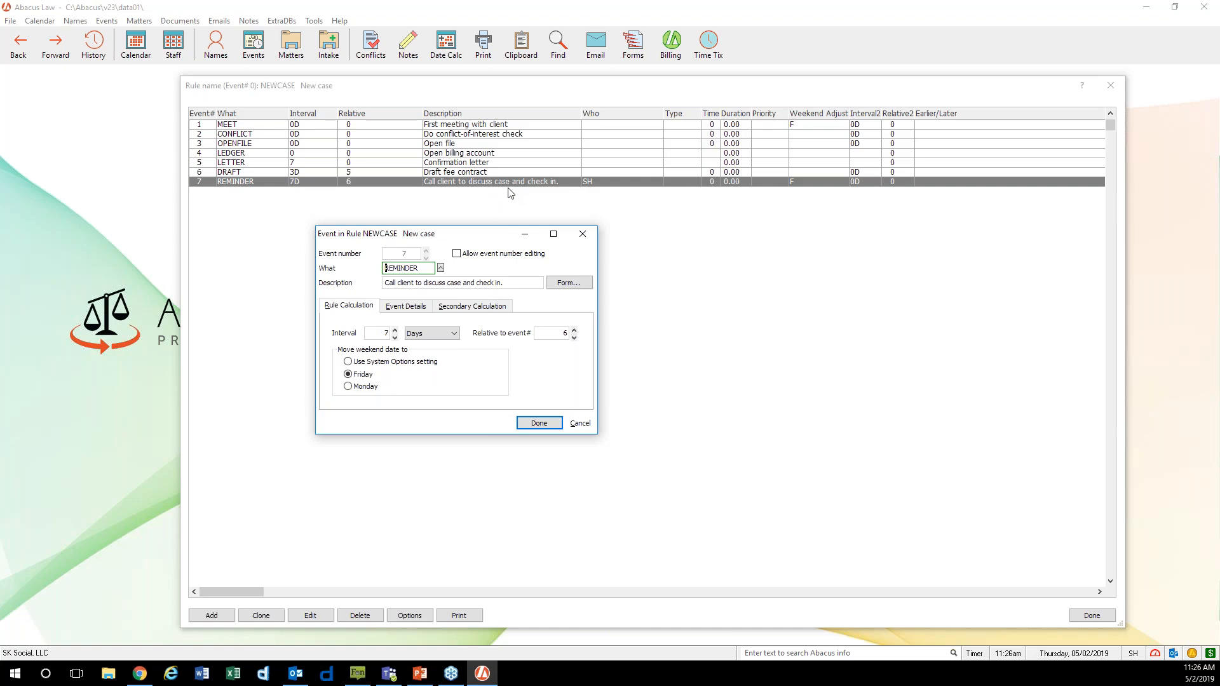
{"action": "left_click", "coordinate": [395, 339]}
{"action": "left_click", "coordinate": [395, 338]}
{"action": "left_click", "coordinate": [394, 338]}
{"action": "left_click", "coordinate": [394, 338]}
{"action": "left_click", "coordinate": [455, 335]}
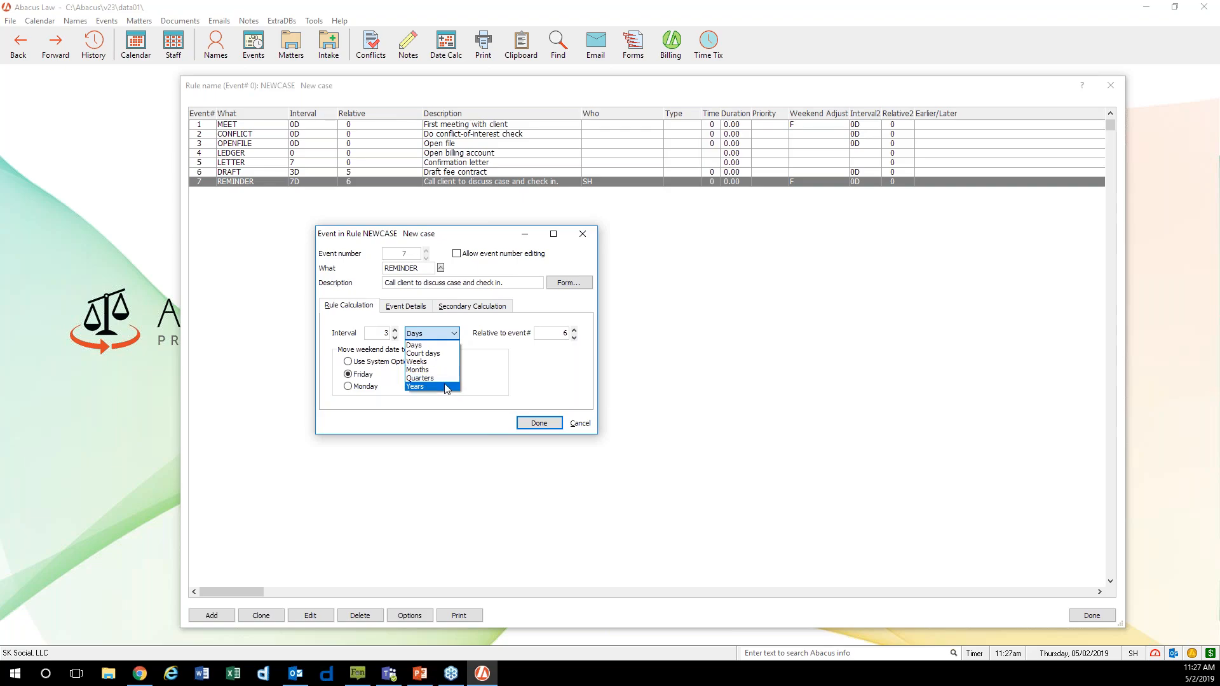
{"action": "left_click", "coordinate": [438, 347]}
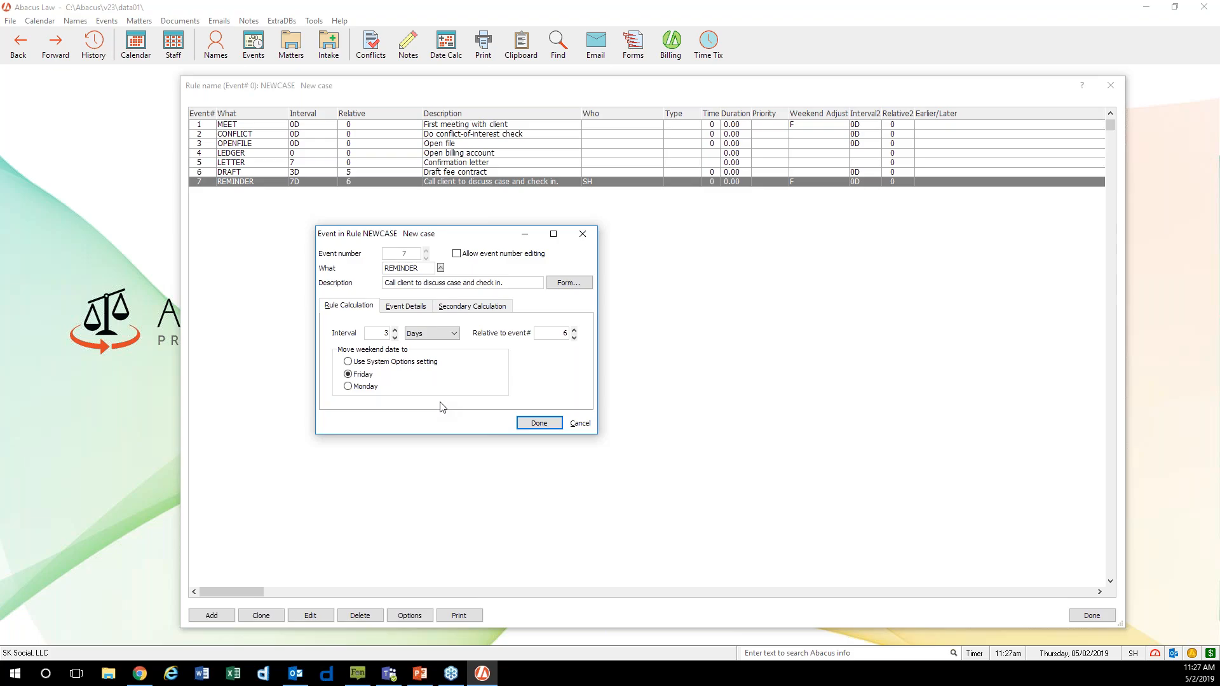
Go through the weekend date options for the REMINDER event, choose Friday, and save the event
{"action": "left_click", "coordinate": [351, 363]}
{"action": "left_click", "coordinate": [348, 375]}
{"action": "left_click", "coordinate": [348, 387]}
{"action": "left_click", "coordinate": [348, 362]}
{"action": "left_click", "coordinate": [348, 374]}
{"action": "left_click", "coordinate": [540, 424]}
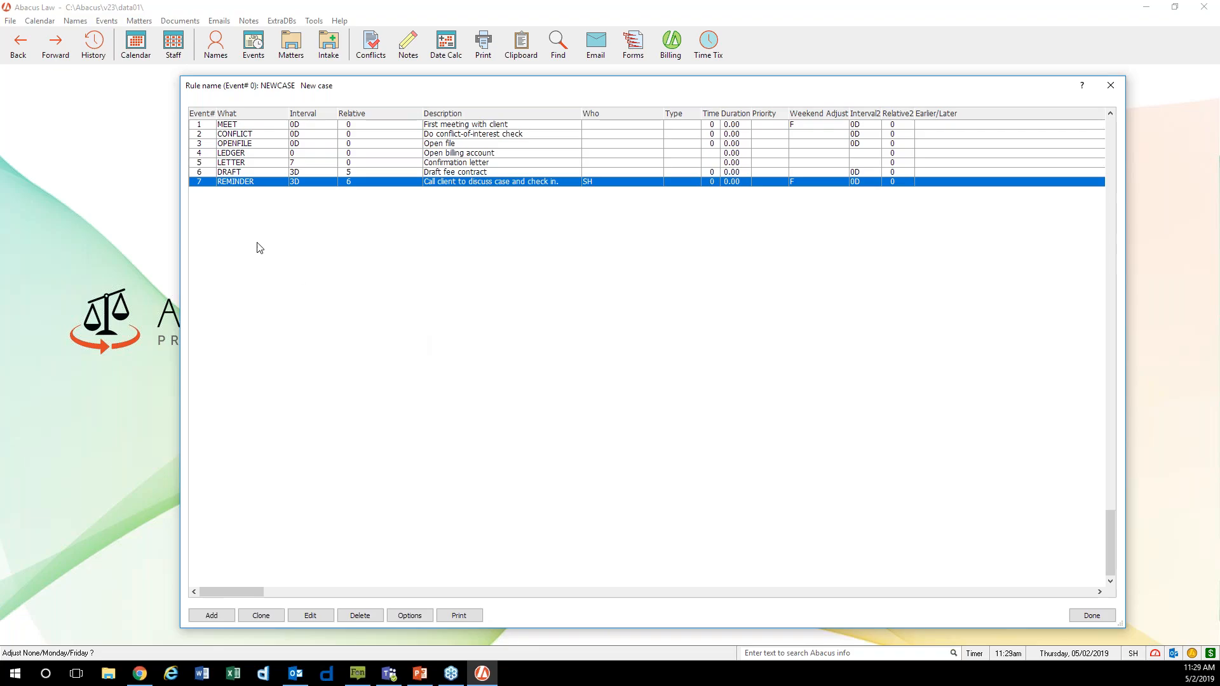
Reopen the REMINDER event to review its settings, and close it along with the NEWCASE rule and the rules list
{"action": "double_click", "coordinate": [272, 182]}
{"action": "left_click_drag", "start_coordinate": [404, 132], "coordinate": [452, 273]}
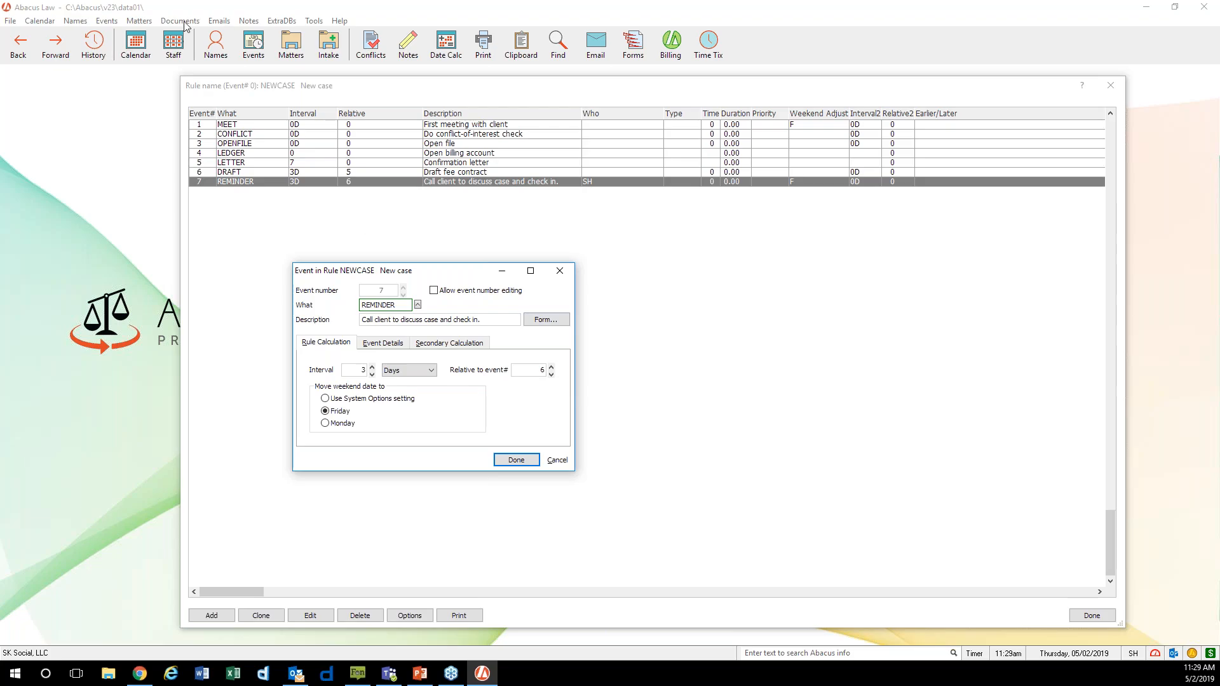
{"action": "left_click", "coordinate": [516, 461]}
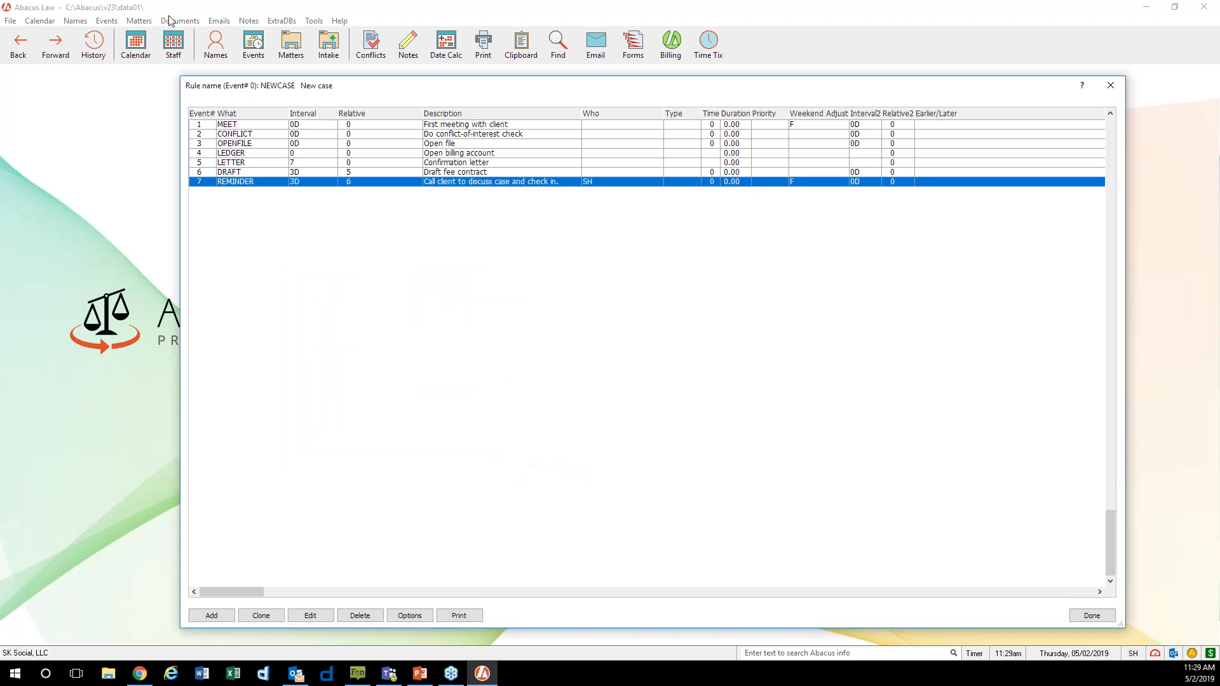
{"action": "left_click", "coordinate": [1111, 85]}
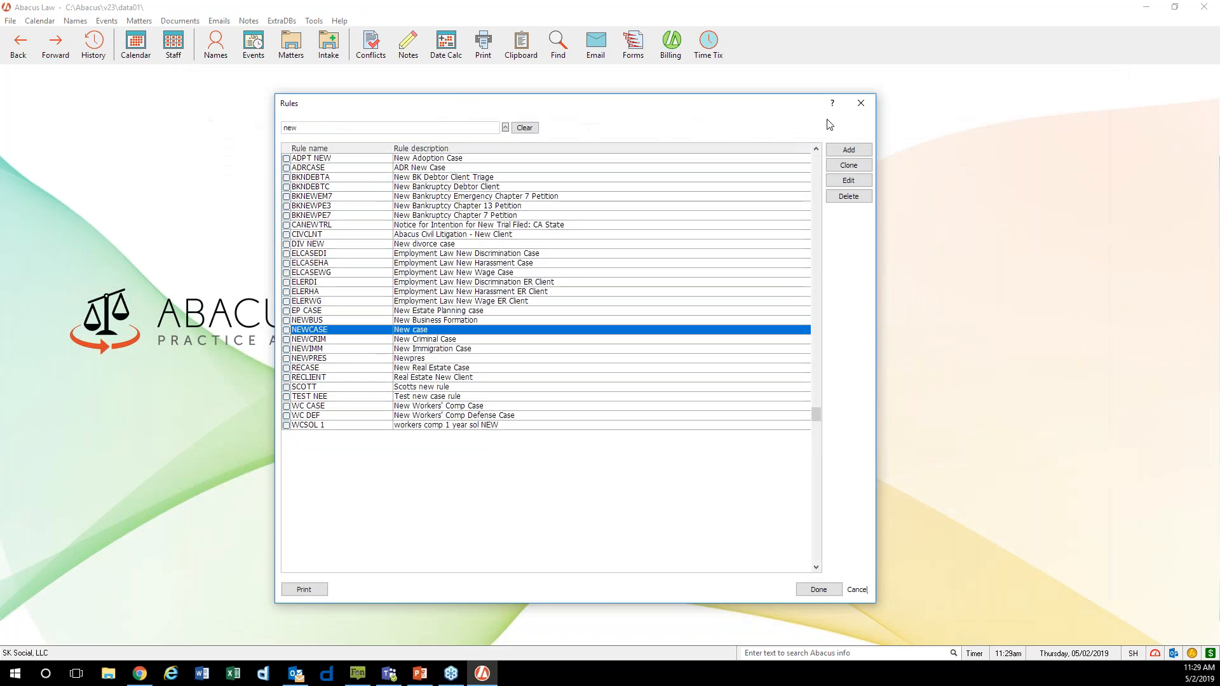
{"action": "left_click", "coordinate": [861, 103]}
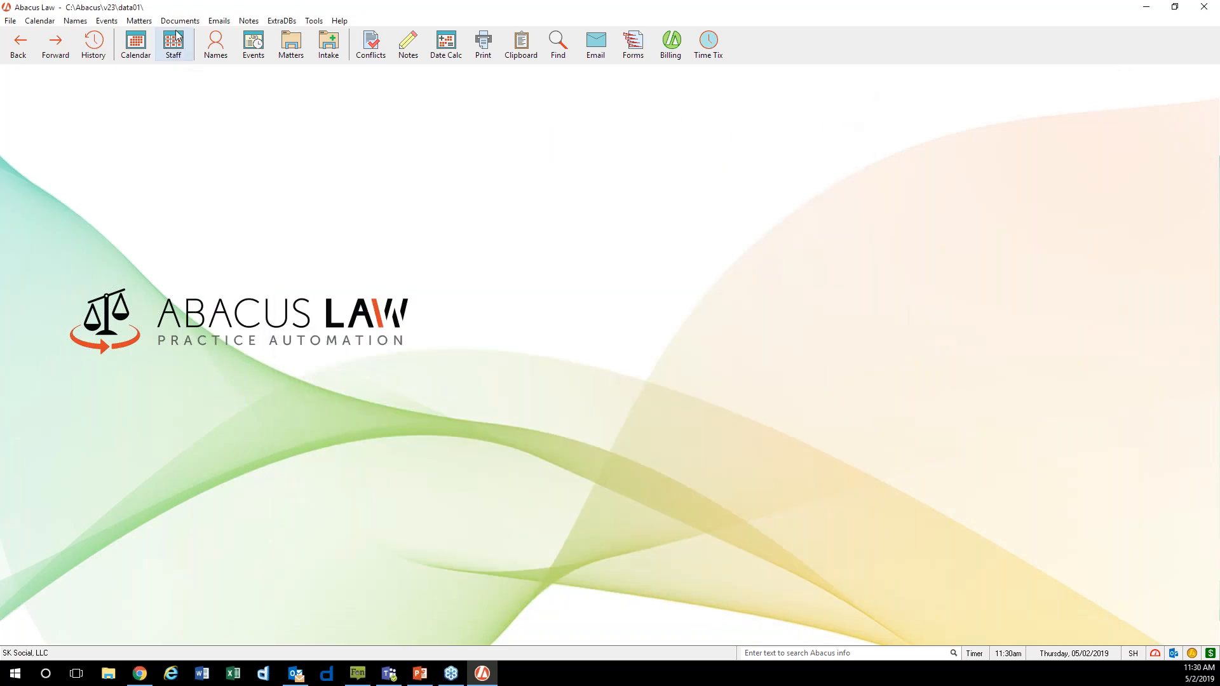
Bring up today's documents to generate and select the entry for the Client Deposition Appointment Letter
{"action": "left_click", "coordinate": [184, 22]}
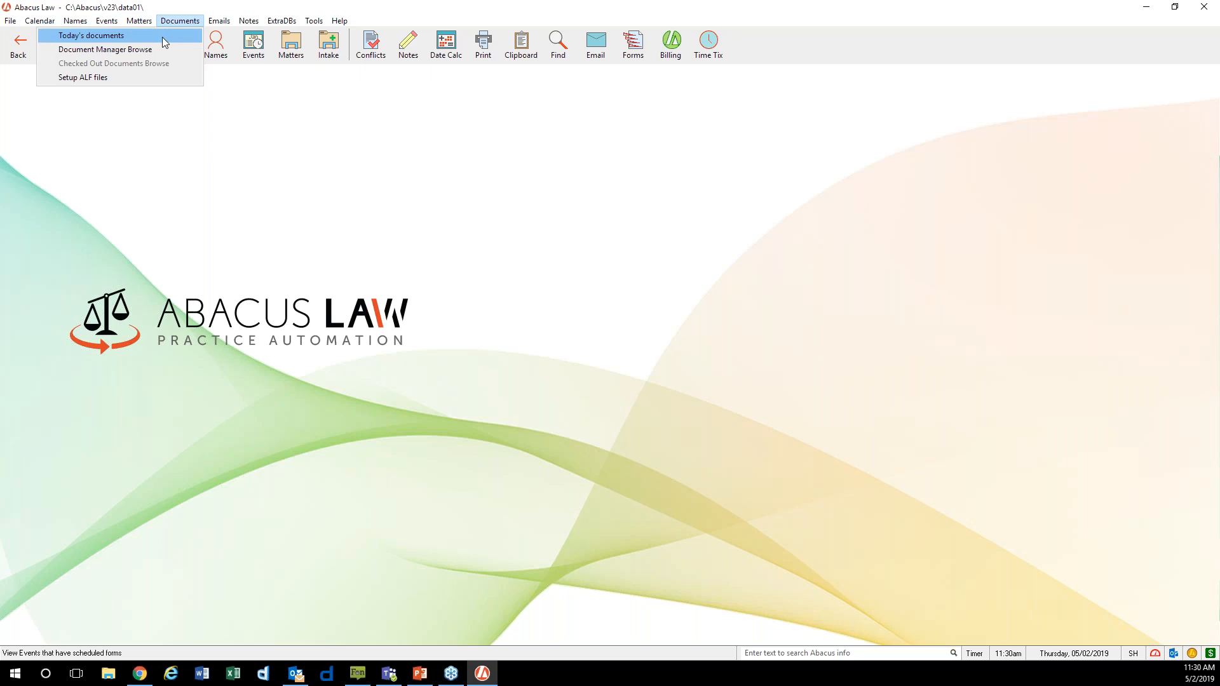
{"action": "left_click", "coordinate": [166, 37]}
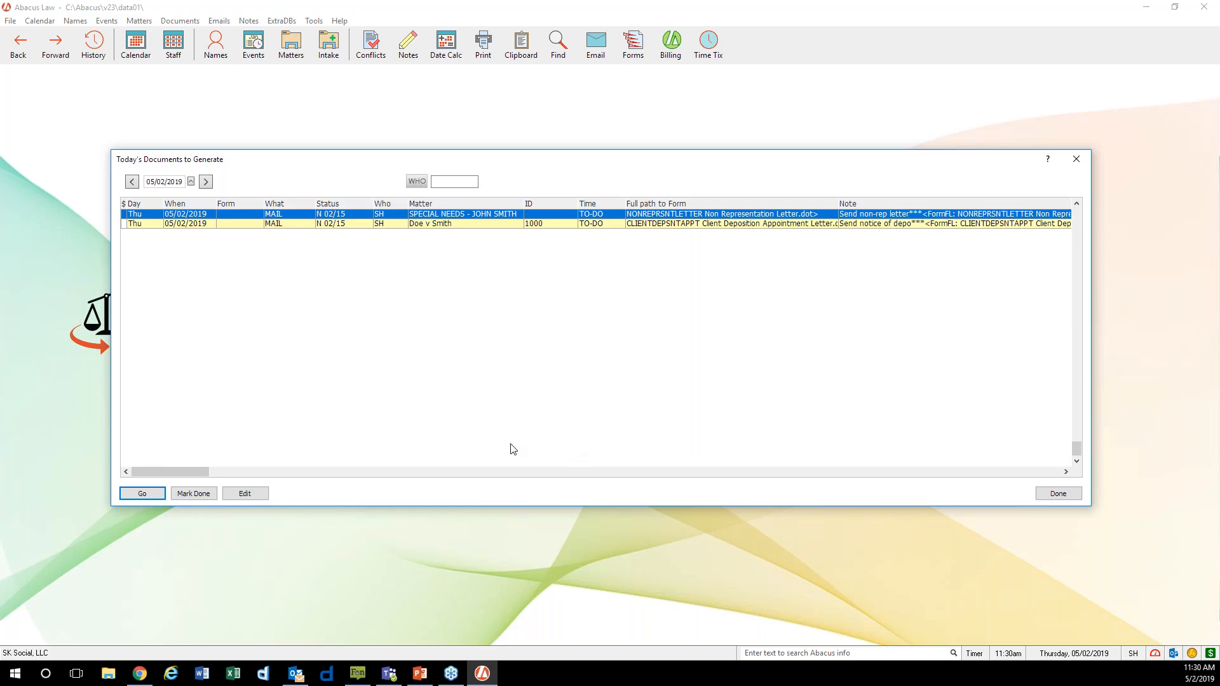
{"action": "left_click", "coordinate": [250, 226]}
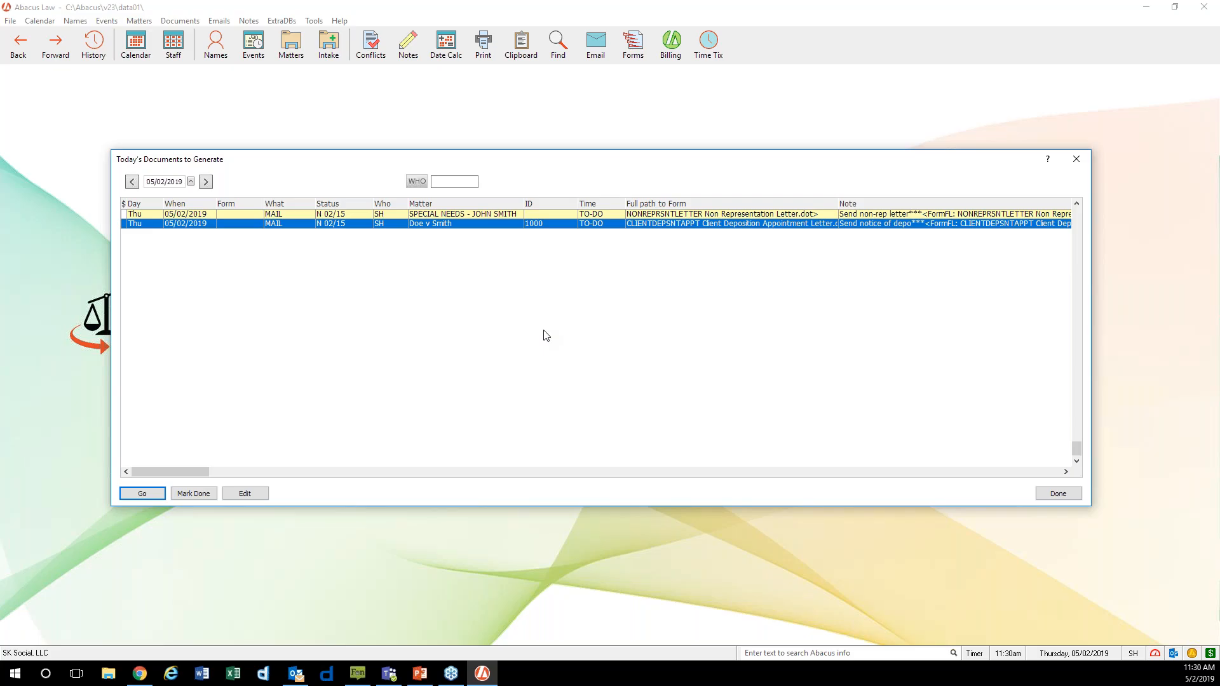
Close today's documents, look at a blank 12:30 pm event from the daily calendar, discard it unsaved, and close the calendar
{"action": "left_click", "coordinate": [1083, 162]}
{"action": "left_click", "coordinate": [136, 45]}
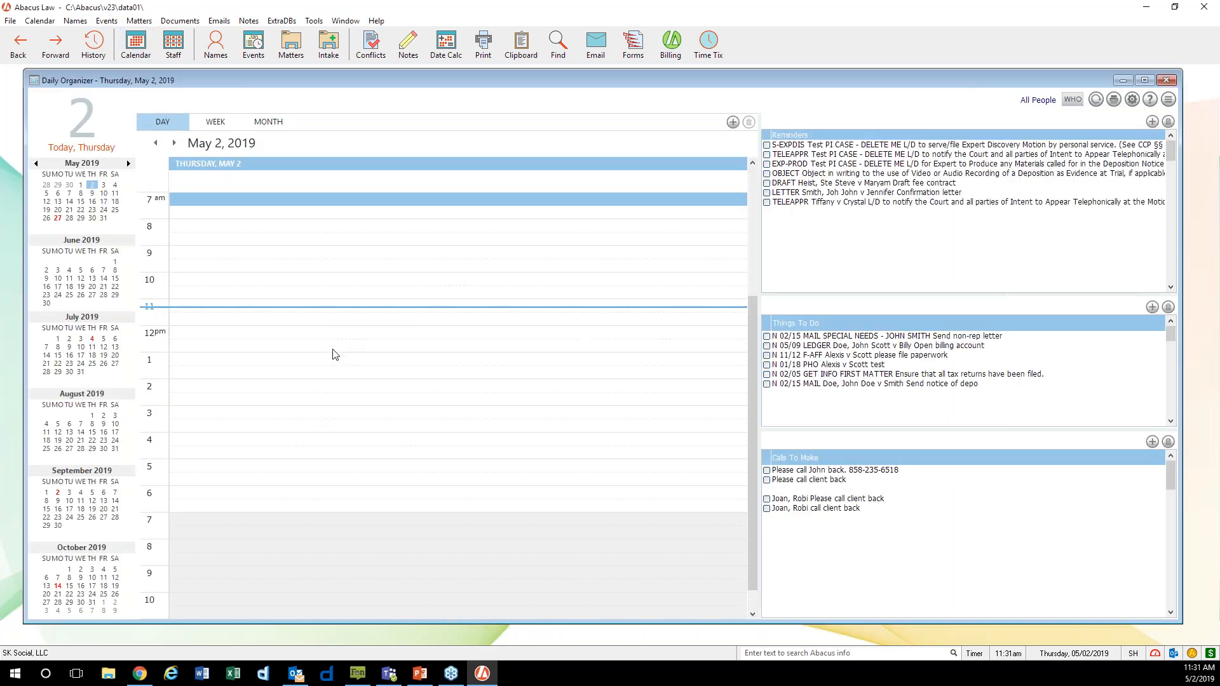
{"action": "double_click", "coordinate": [336, 352]}
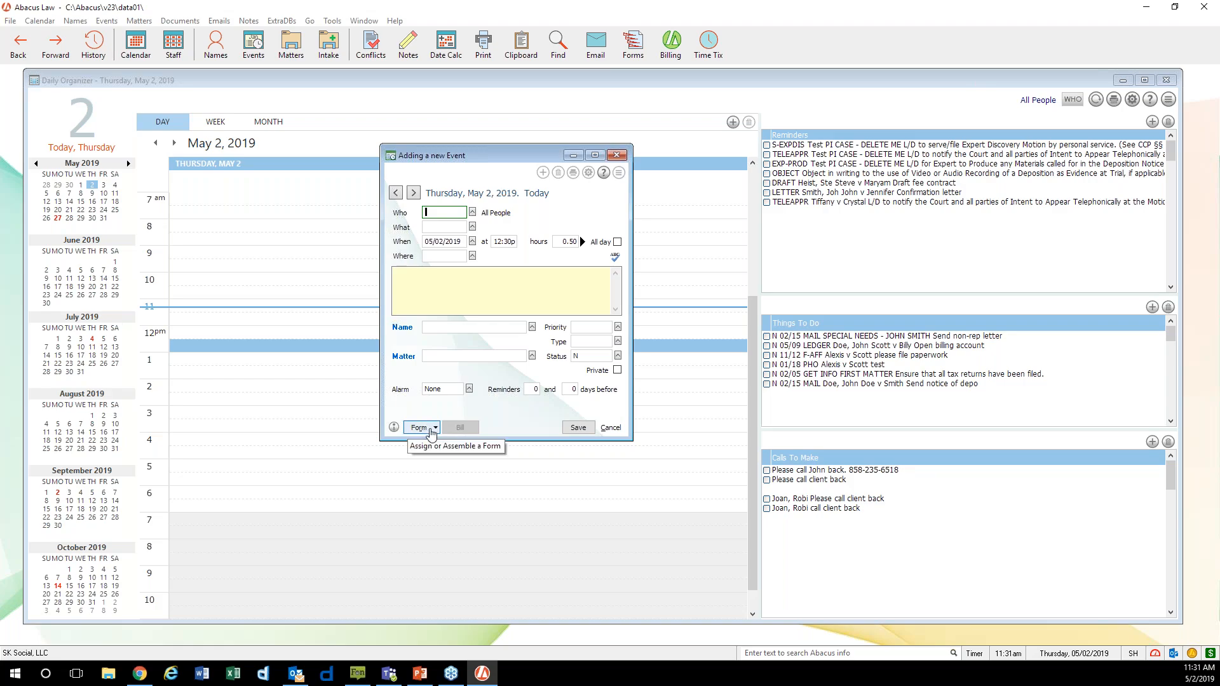
{"action": "left_click", "coordinate": [617, 156]}
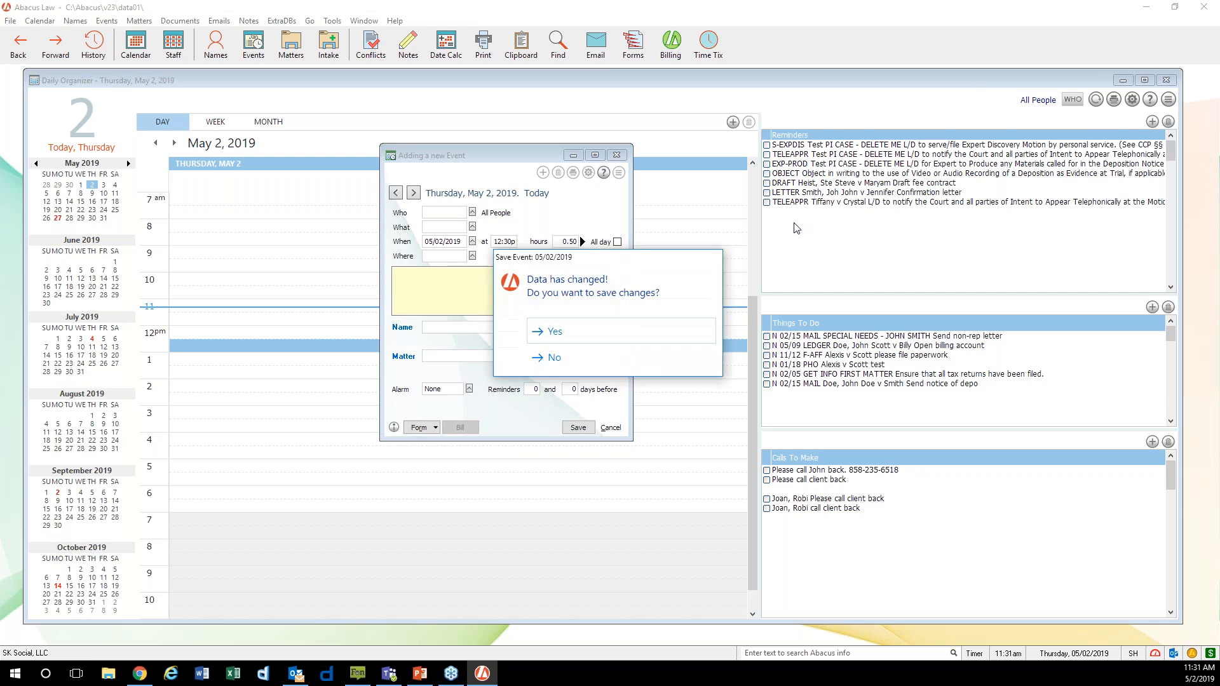
{"action": "left_click", "coordinate": [560, 358]}
{"action": "left_click", "coordinate": [1166, 80]}
Search the calendar rules for "new", open the NEWCASE rule for editing, and select its REMINDER event
{"action": "left_click", "coordinate": [11, 21]}
{"action": "mouse_move", "coordinate": [59, 50]}
{"action": "left_click", "coordinate": [204, 166]}
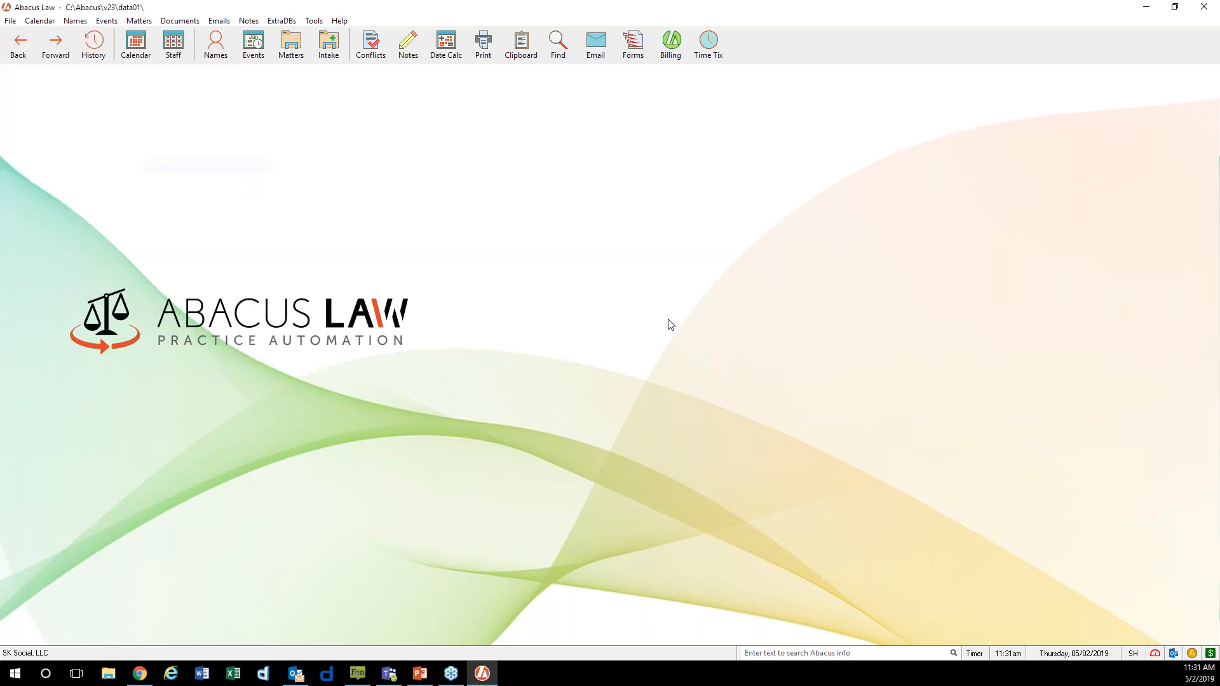
{"action": "type", "text": "new"}
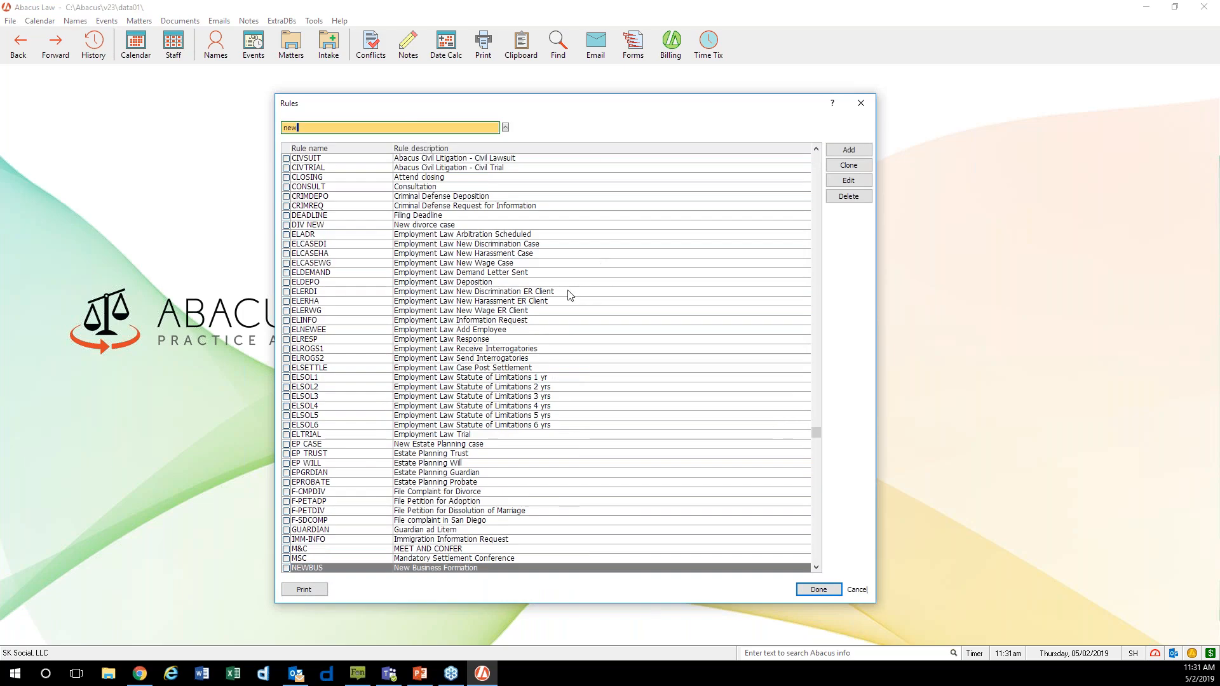
{"action": "key", "text": "Return"}
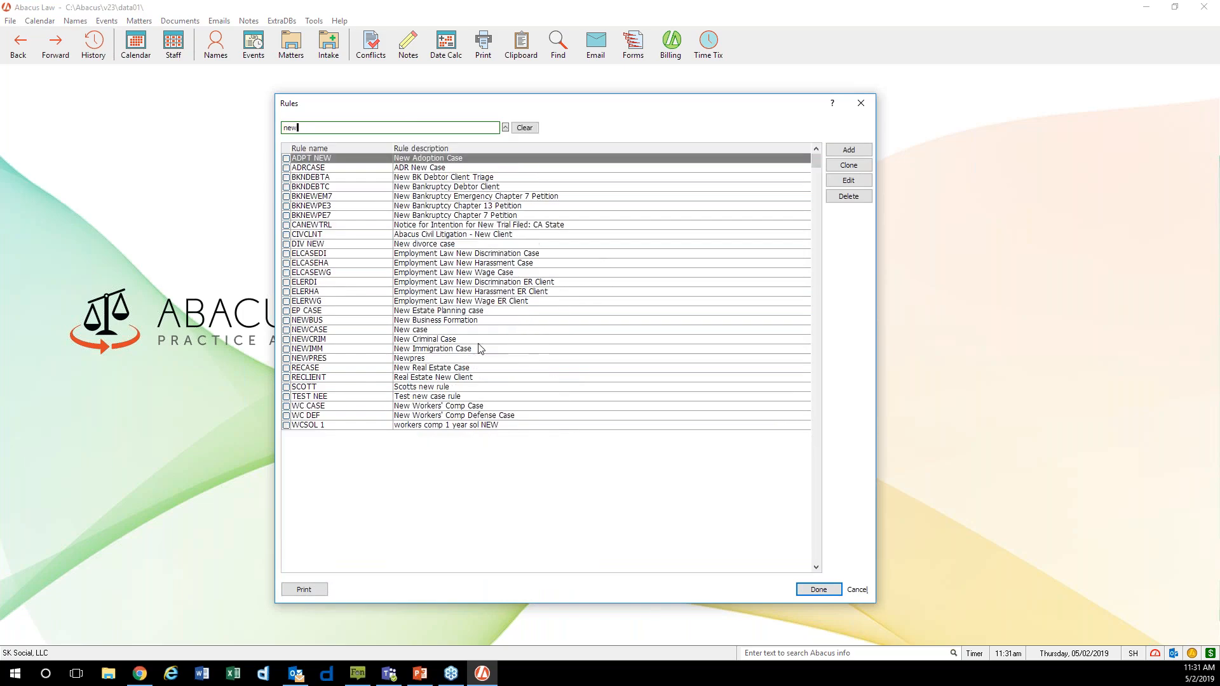
{"action": "left_click", "coordinate": [424, 331]}
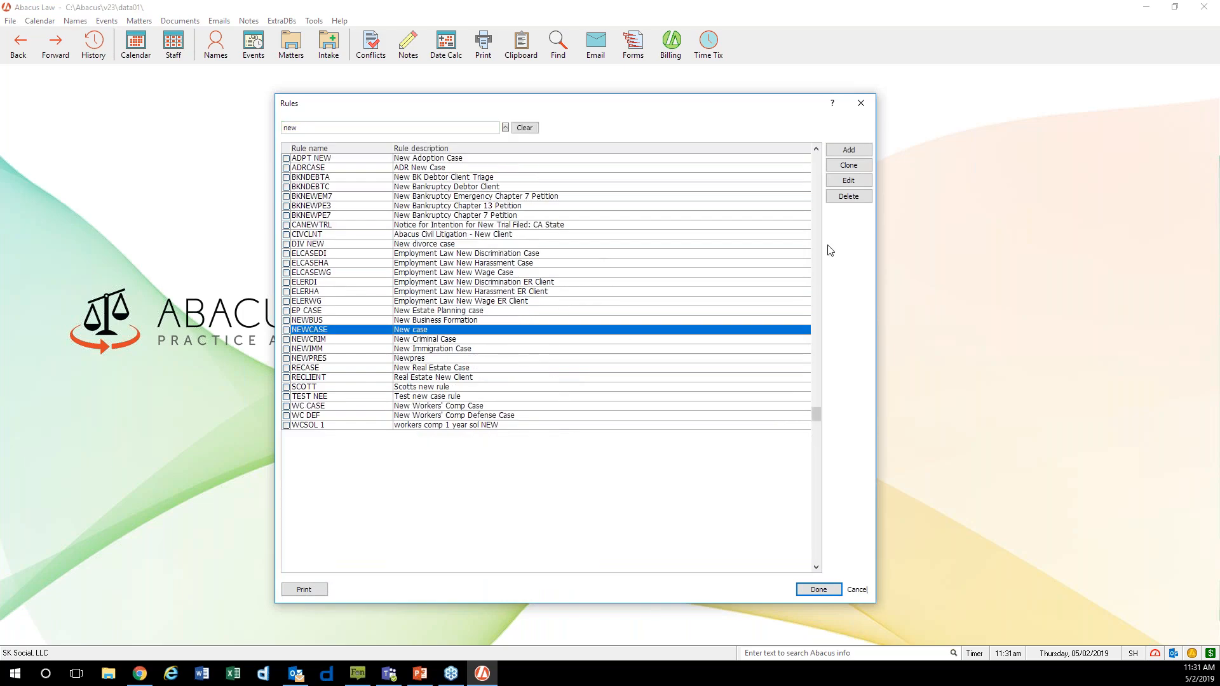
{"action": "left_click", "coordinate": [849, 181]}
{"action": "left_click", "coordinate": [258, 183]}
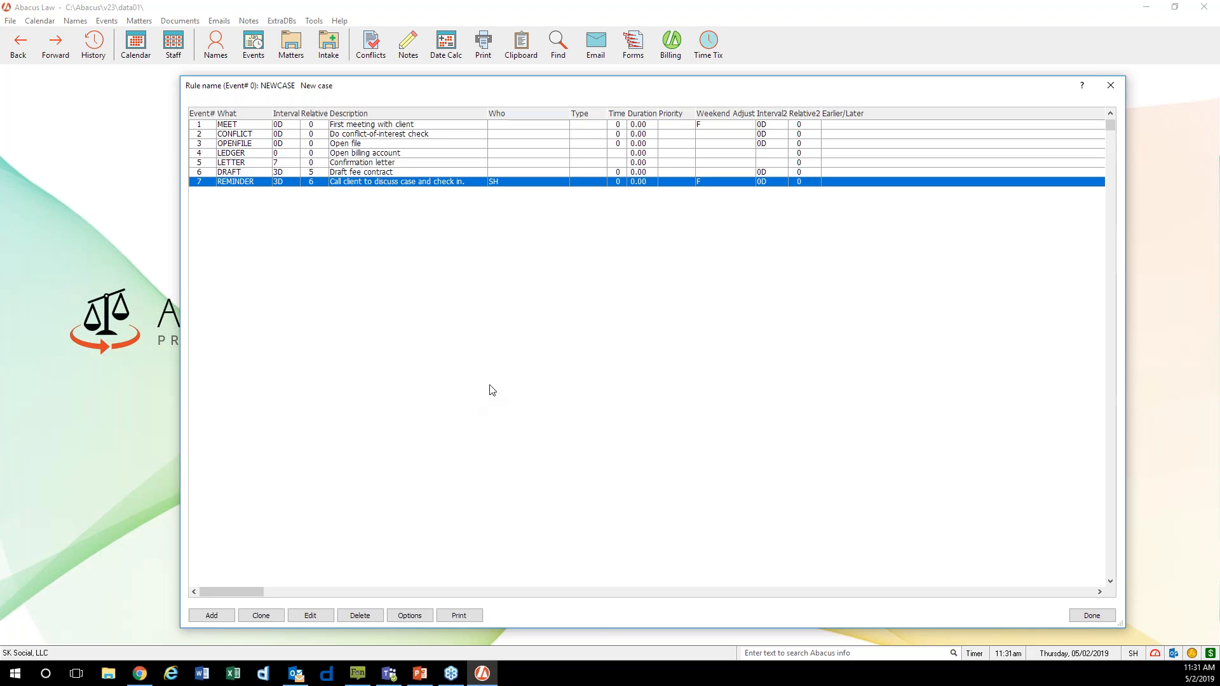
Review the REMINDER event's assigned person and interval settings, and close the event without changes
{"action": "double_click", "coordinate": [253, 184]}
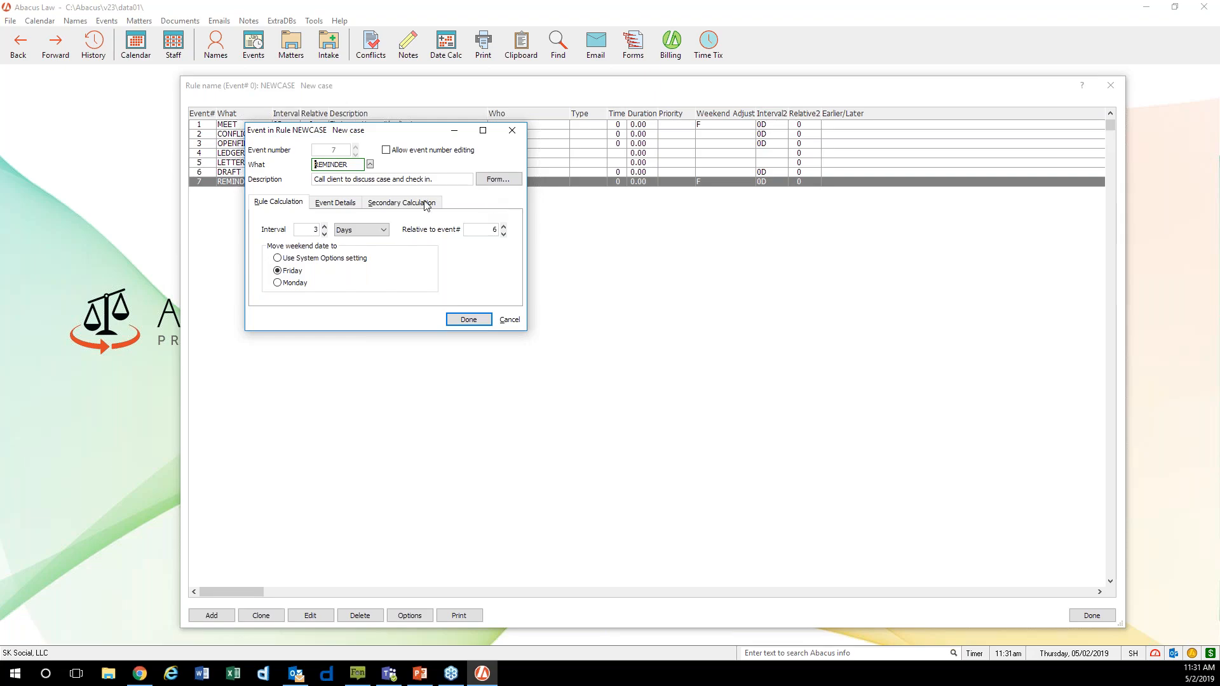
{"action": "left_click", "coordinate": [347, 209]}
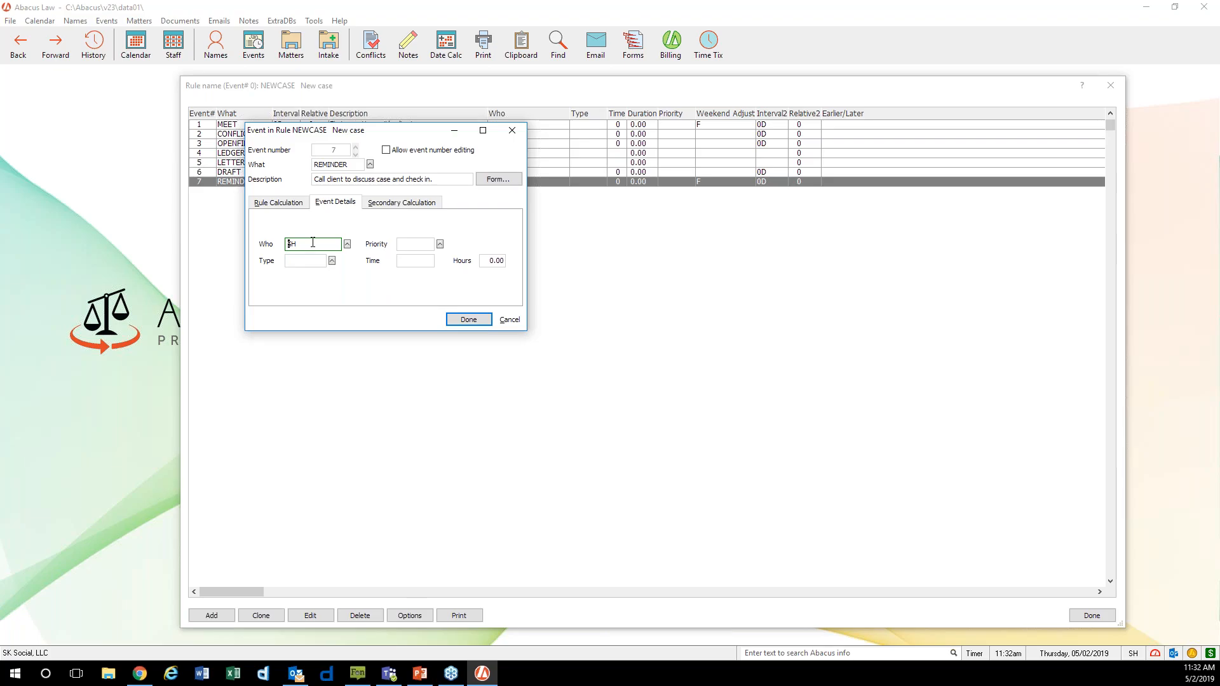
{"action": "left_click_drag", "start_coordinate": [313, 243], "coordinate": [288, 244]}
{"action": "left_click", "coordinate": [297, 207]}
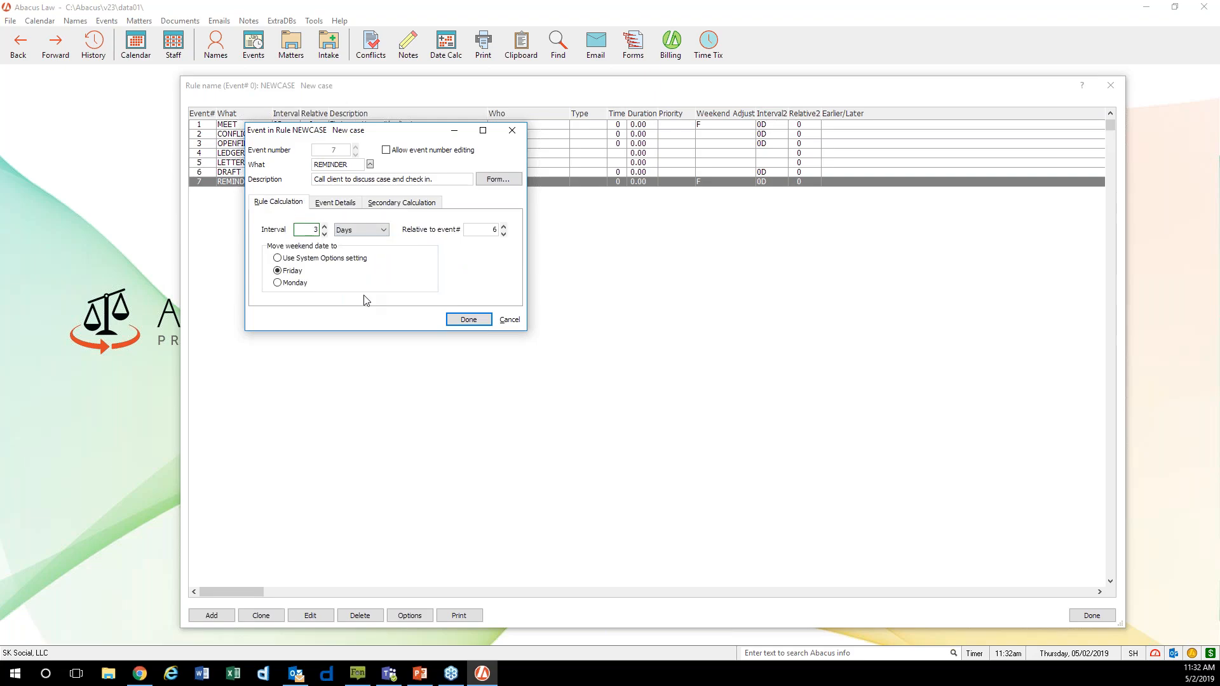
{"action": "left_click_drag", "start_coordinate": [425, 136], "coordinate": [565, 272]}
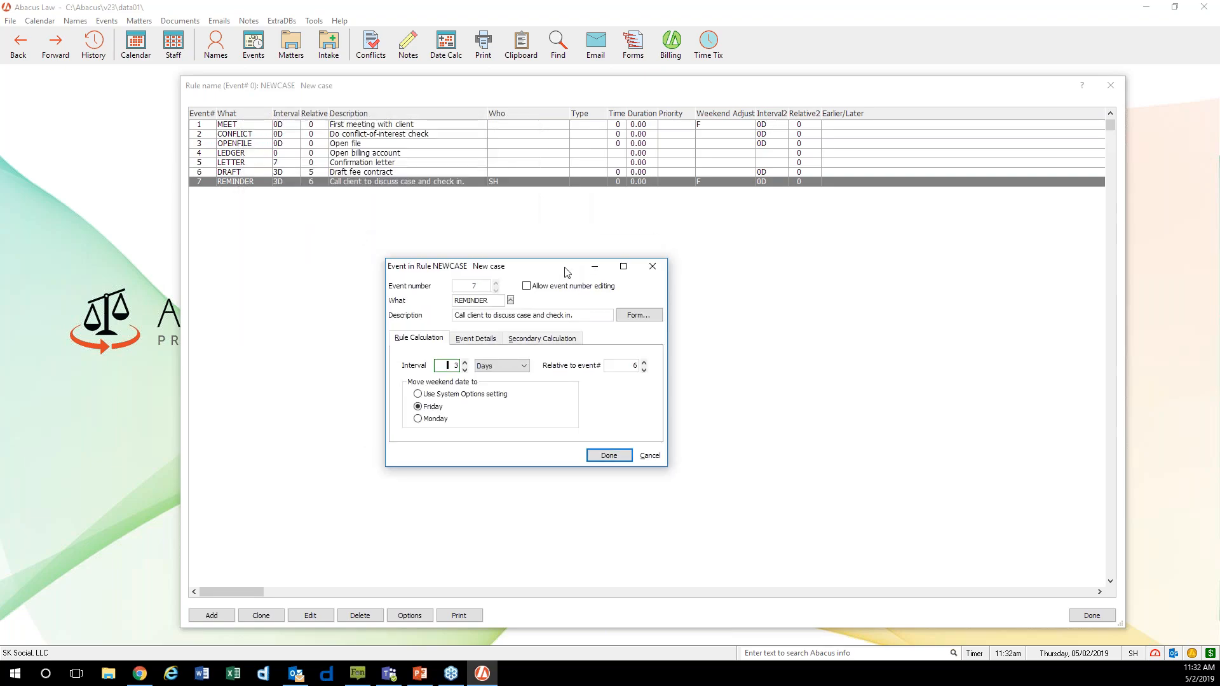
{"action": "left_click", "coordinate": [653, 267]}
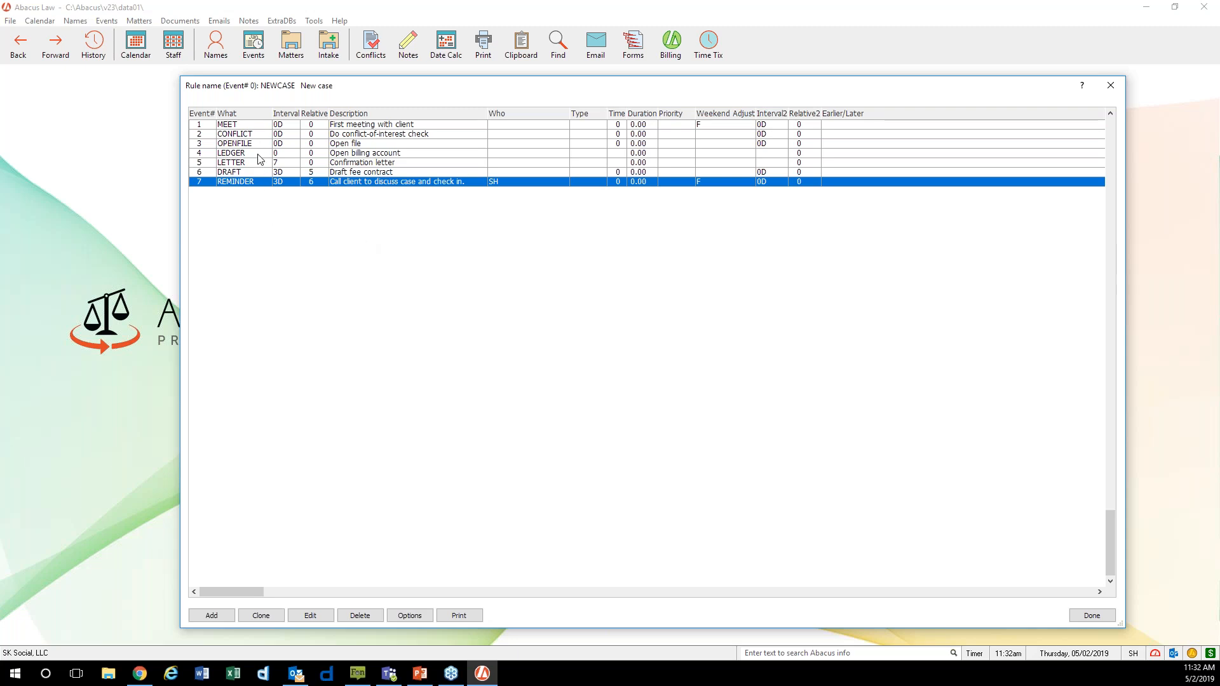
Widen the columns of the NEWCASE event list, check the REMINDER event's description, and cancel out of the event
{"action": "left_click_drag", "start_coordinate": [299, 114], "coordinate": [387, 114]}
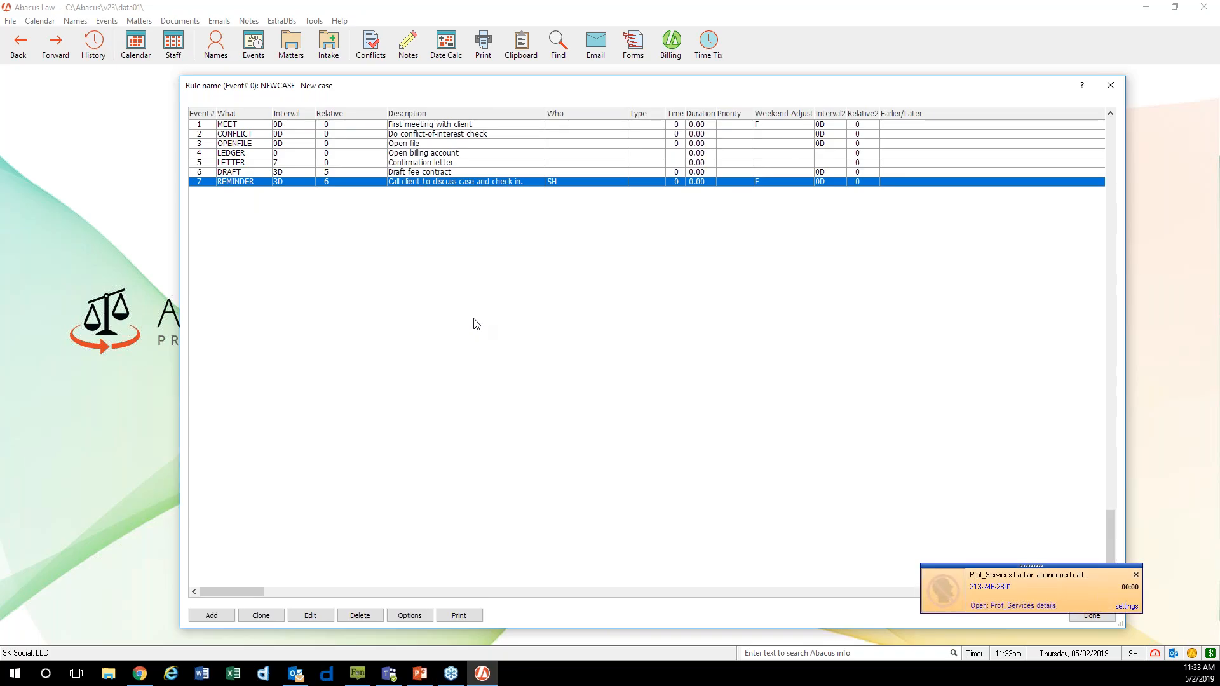
{"action": "left_click", "coordinate": [1136, 575]}
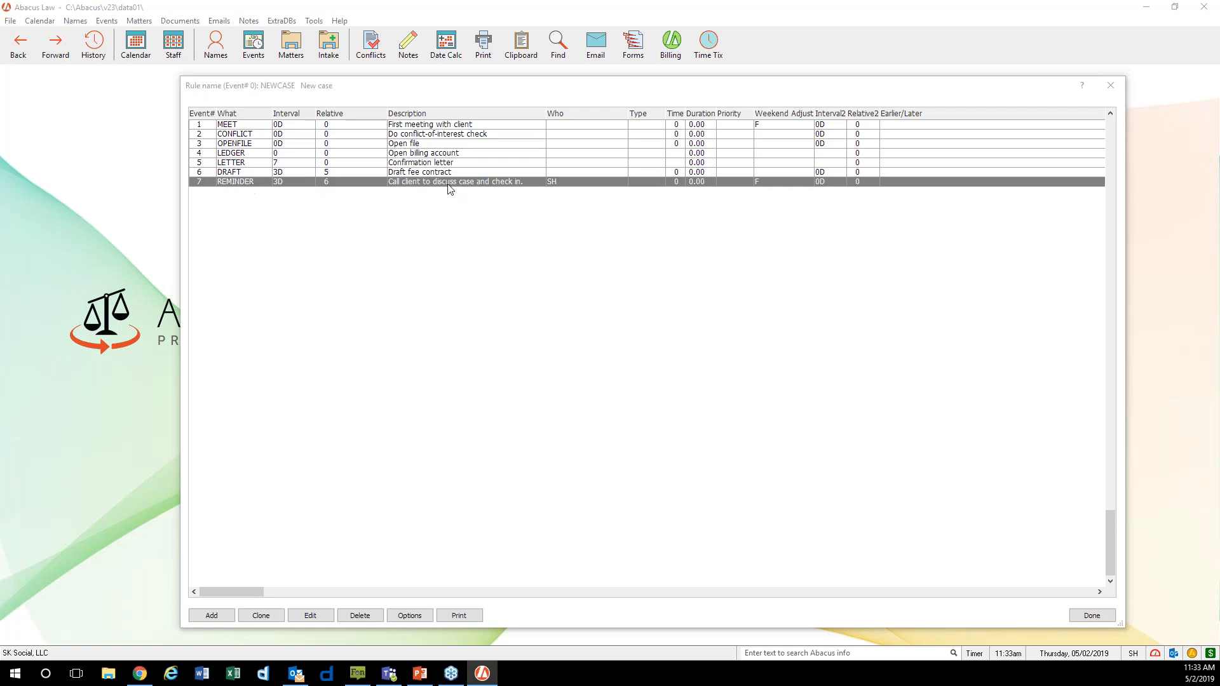
{"action": "double_click", "coordinate": [240, 183]}
{"action": "left_click_drag", "start_coordinate": [441, 180], "coordinate": [313, 184]}
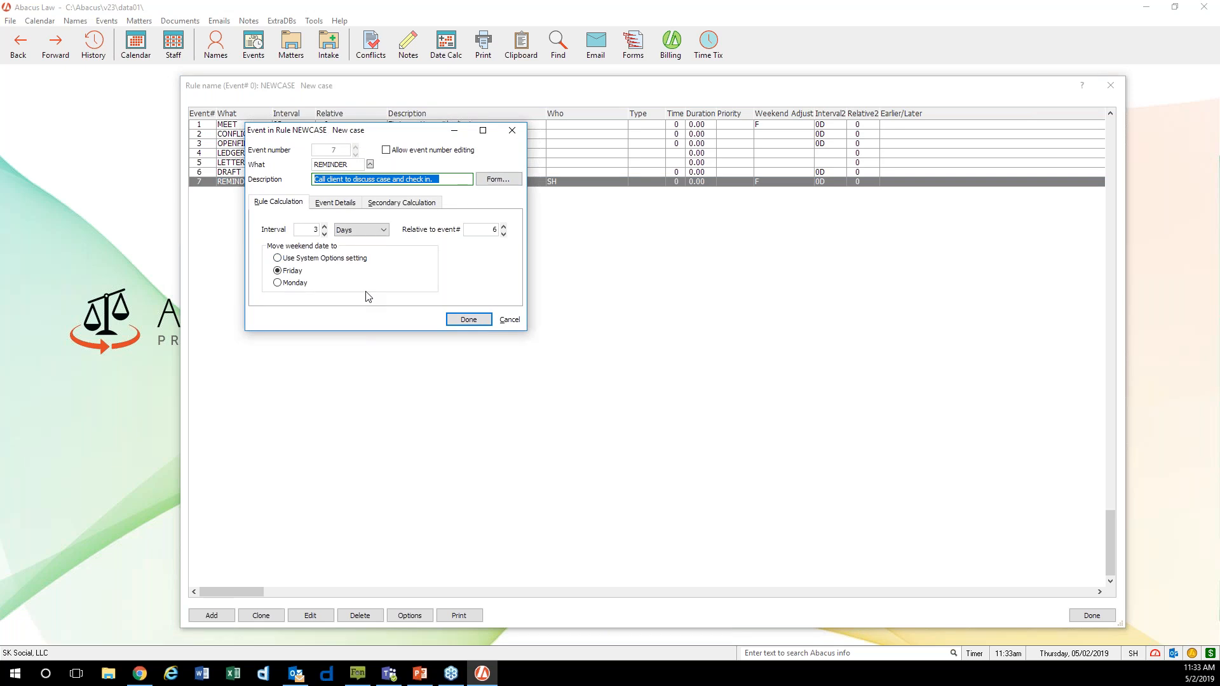
{"action": "left_click", "coordinate": [509, 319]}
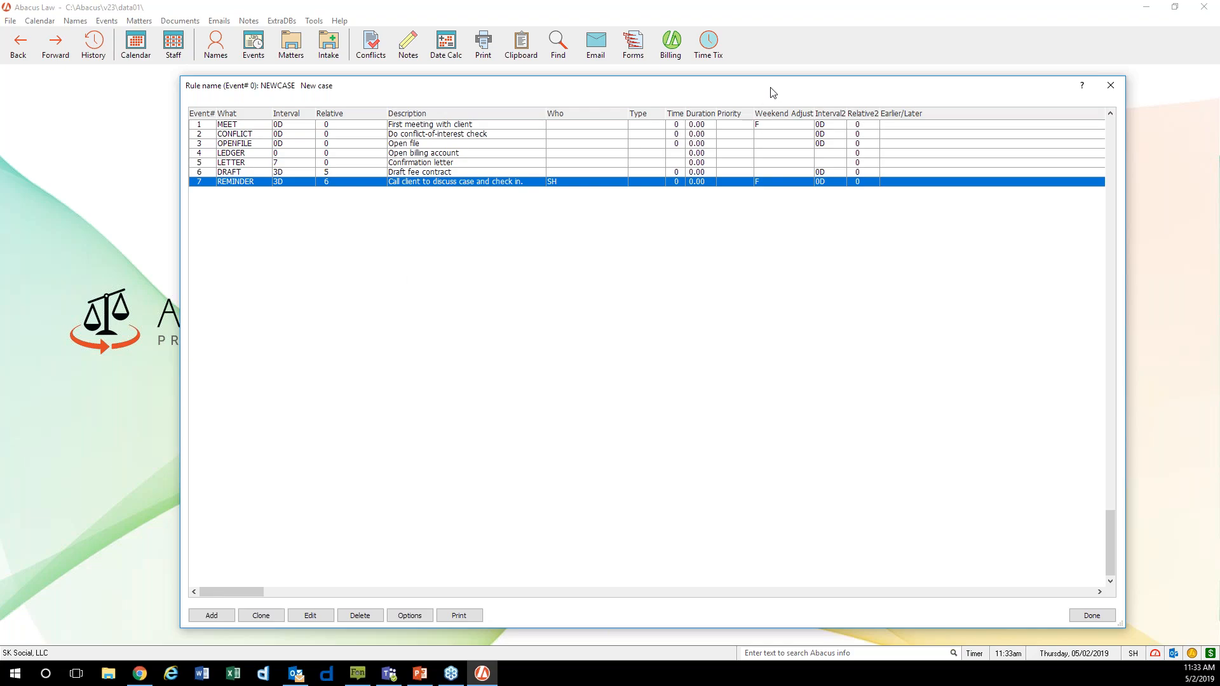
Close the NEWCASE rule and the rules list
{"action": "left_click_drag", "start_coordinate": [770, 95], "coordinate": [738, 97]}
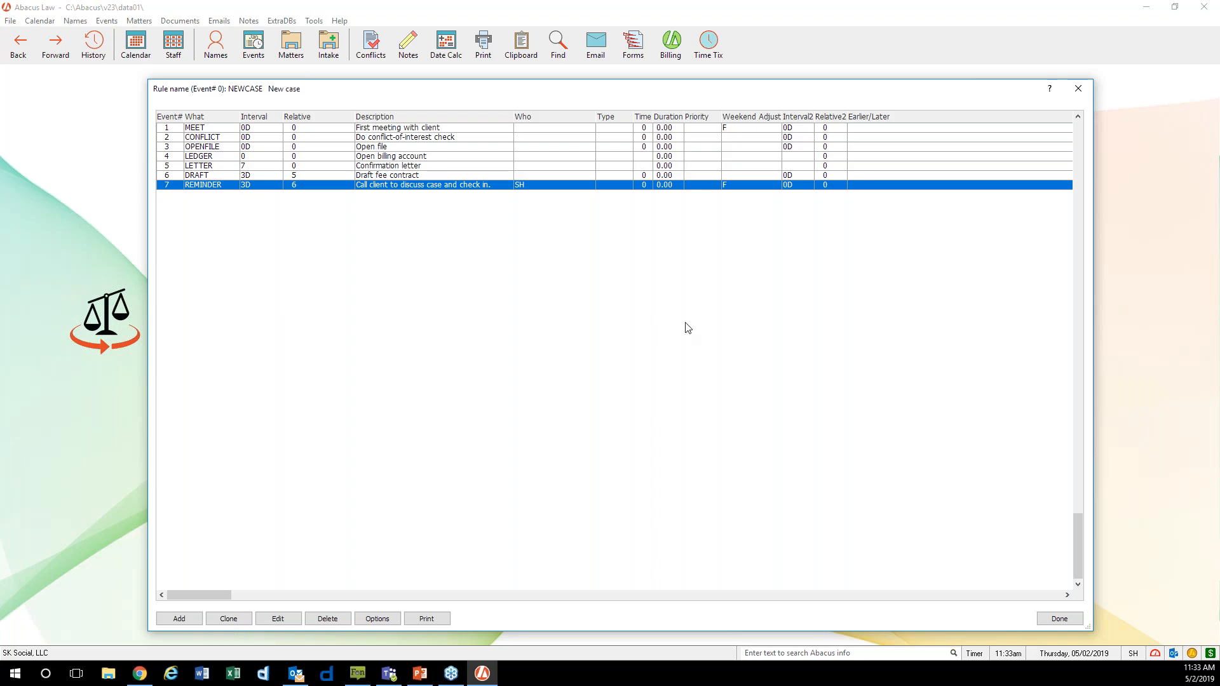
{"action": "left_click", "coordinate": [1078, 89]}
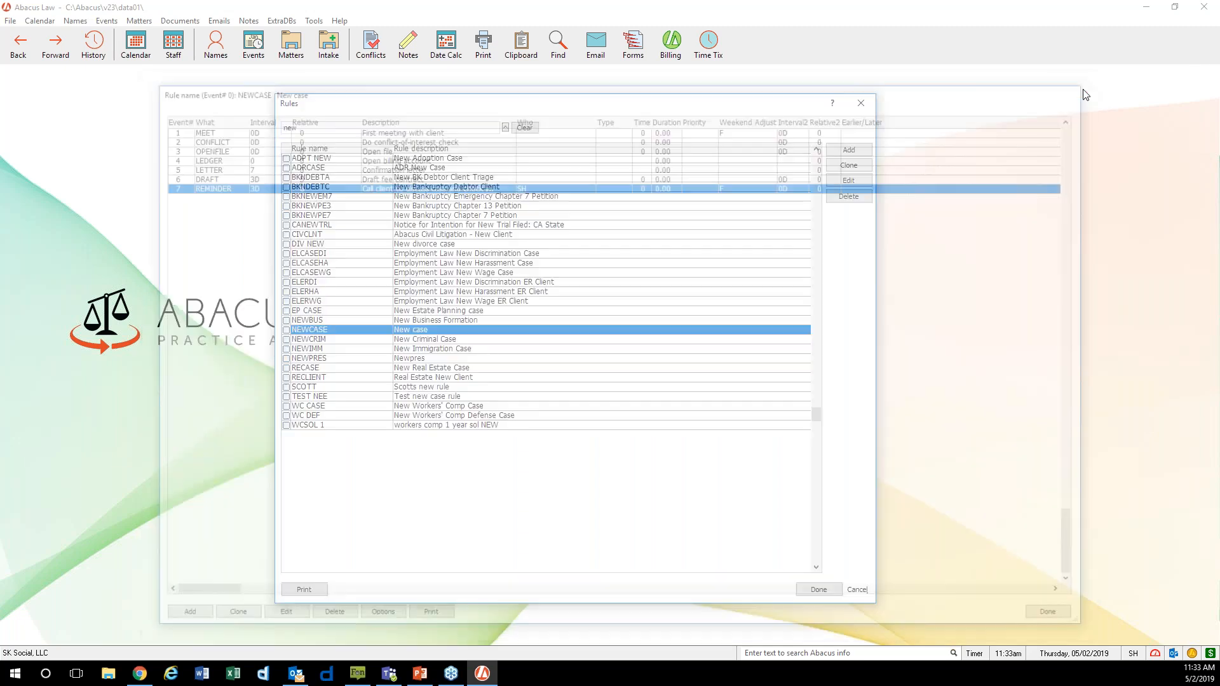
{"action": "left_click", "coordinate": [860, 103]}
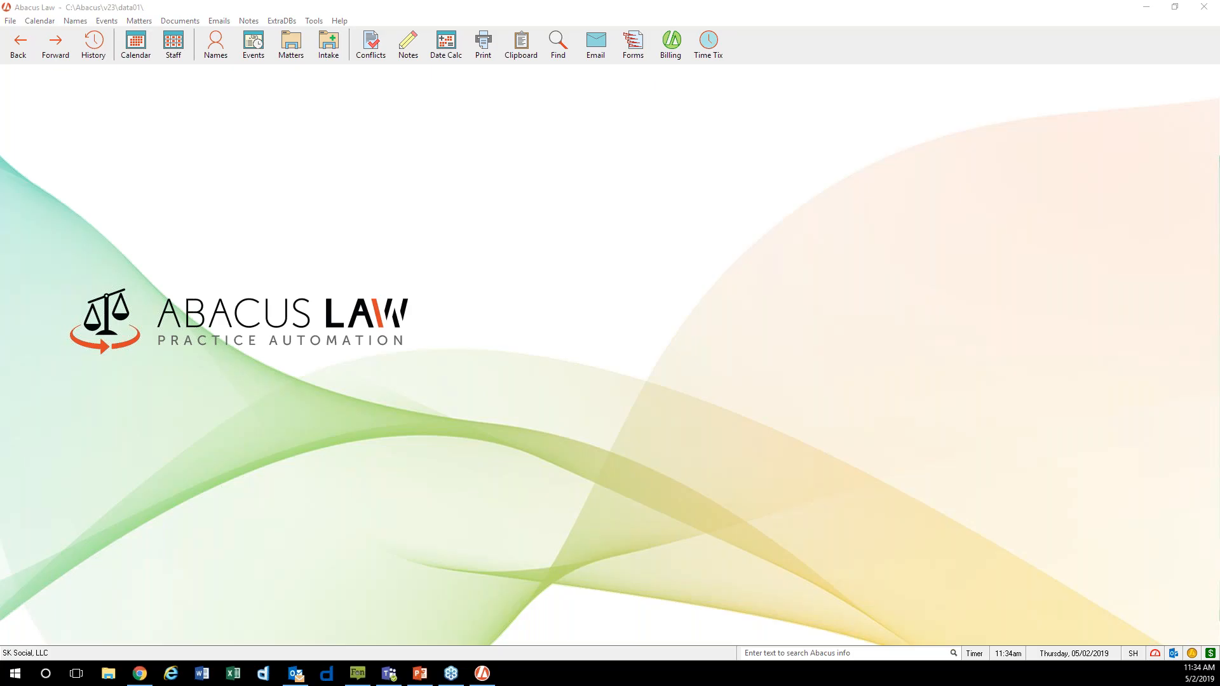
{"action": "left_click", "coordinate": [604, 268]}
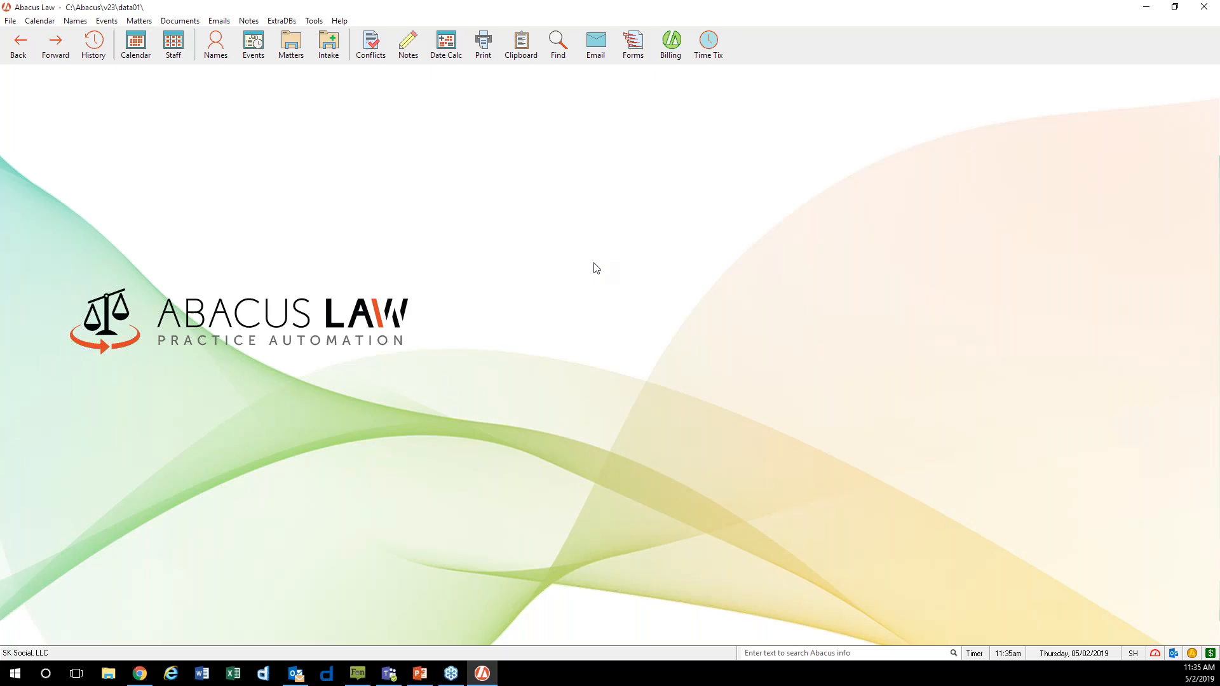
Reopen the calendar rules setup and add a new rule named WEBINAR
{"action": "left_click", "coordinate": [10, 20]}
{"action": "mouse_move", "coordinate": [115, 53]}
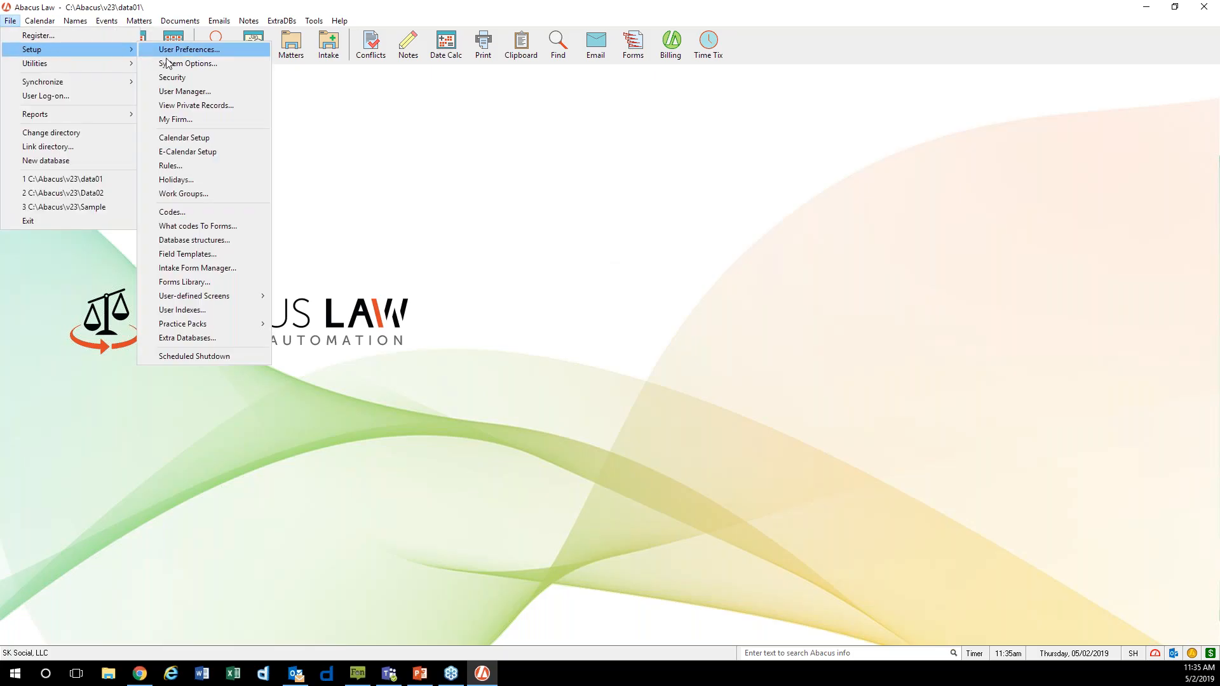
{"action": "left_click", "coordinate": [209, 169]}
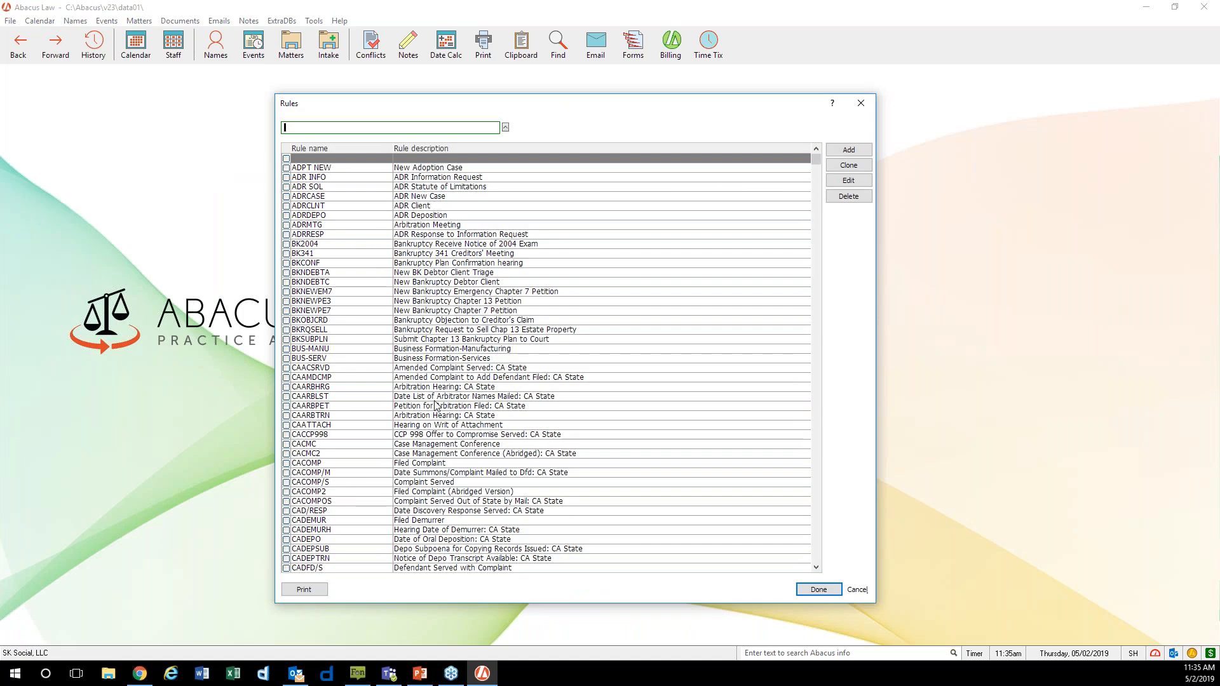
{"action": "left_click", "coordinate": [864, 153]}
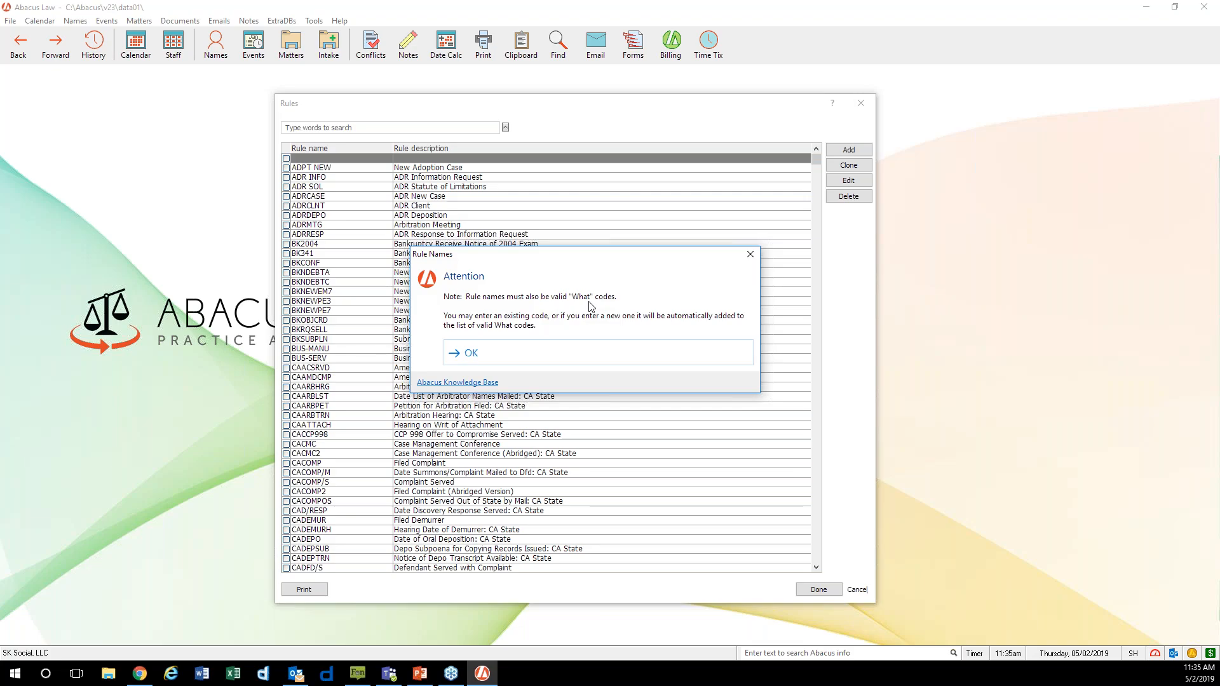
{"action": "left_click", "coordinate": [523, 359]}
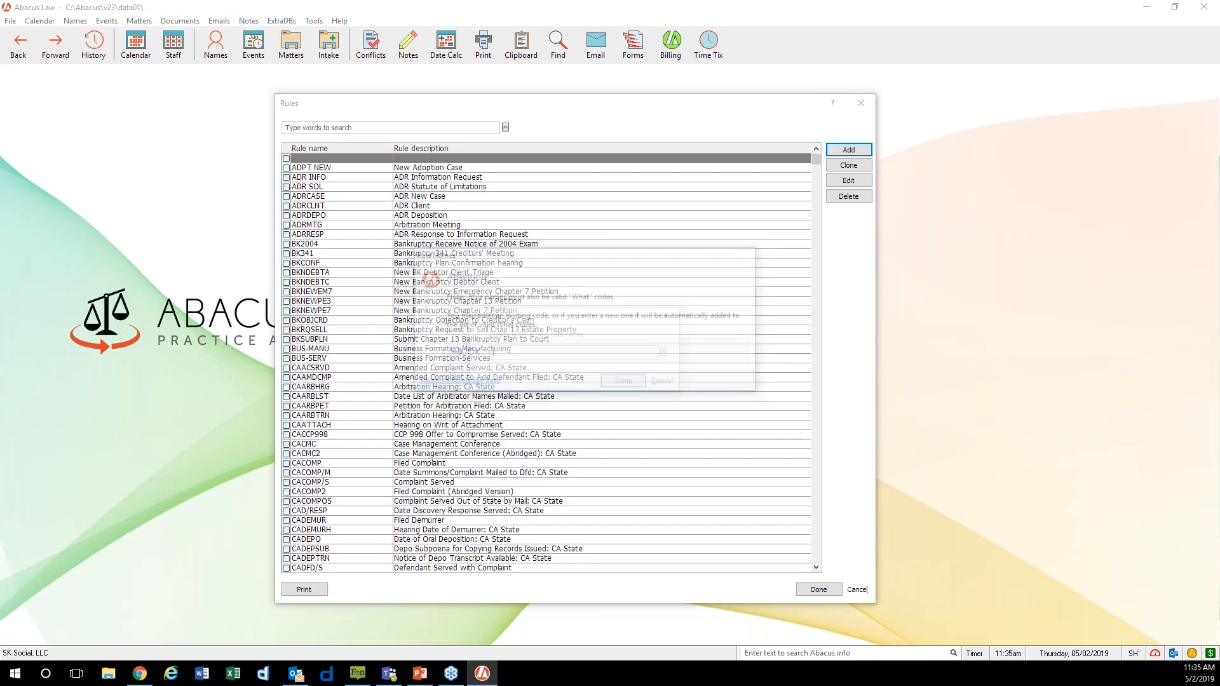
{"action": "type", "text": "WEBINAR"}
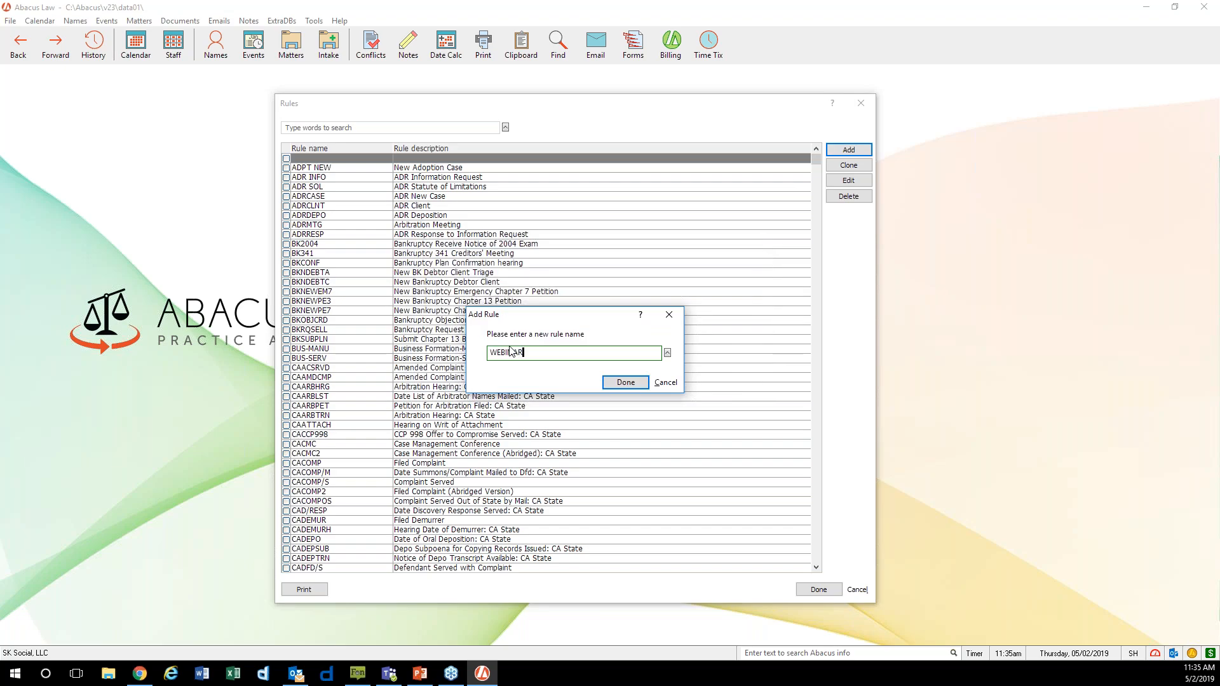
{"action": "left_click", "coordinate": [644, 388]}
{"action": "left_click", "coordinate": [643, 384]}
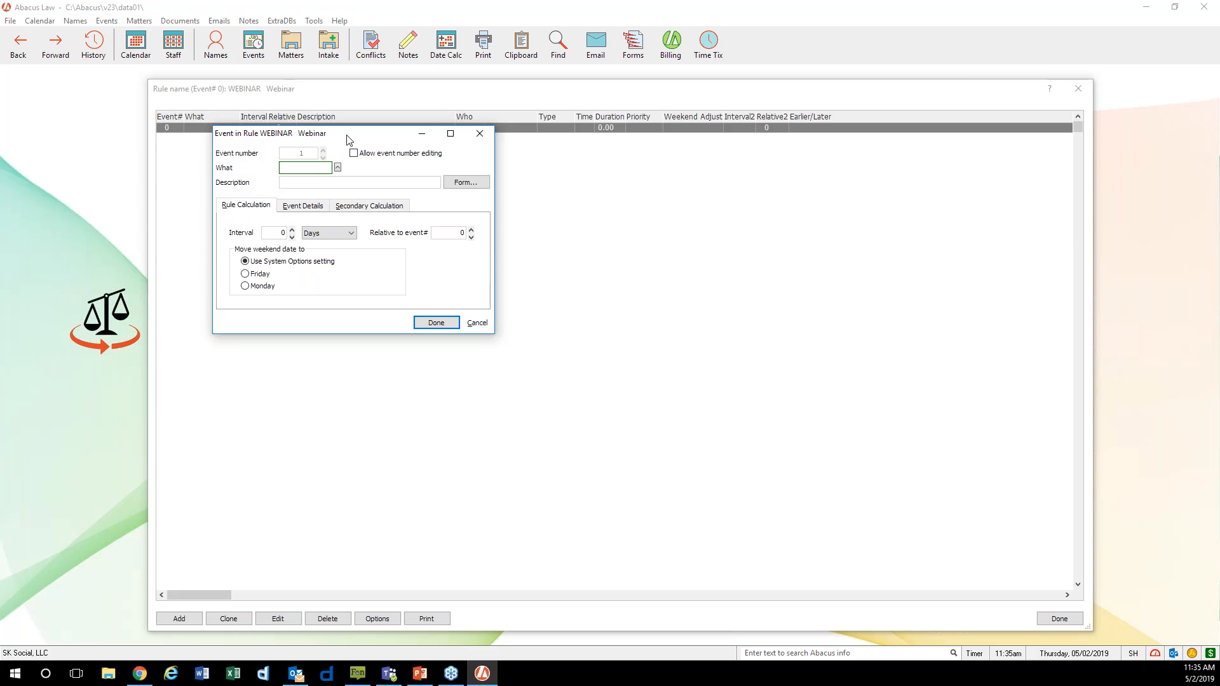
Look over the blank first event of the WEBINAR rule, cancel it, and close the rule
{"action": "left_click_drag", "start_coordinate": [348, 136], "coordinate": [549, 235]}
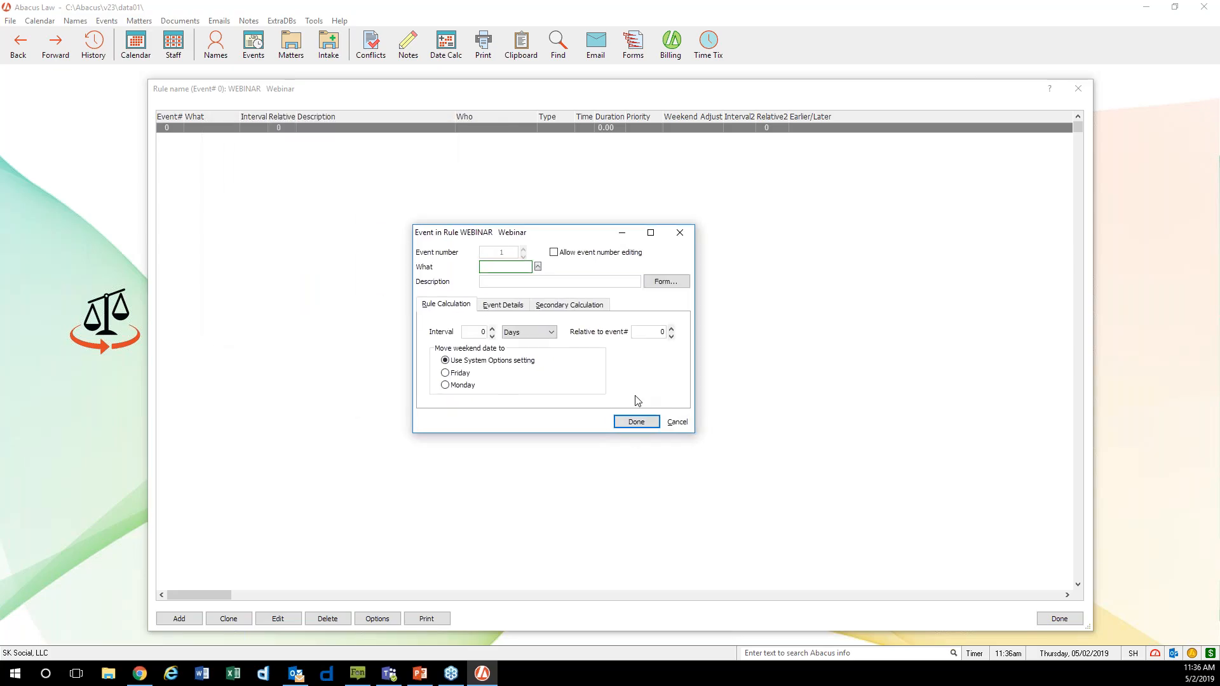
{"action": "left_click", "coordinate": [680, 424]}
{"action": "left_click", "coordinate": [1079, 89]}
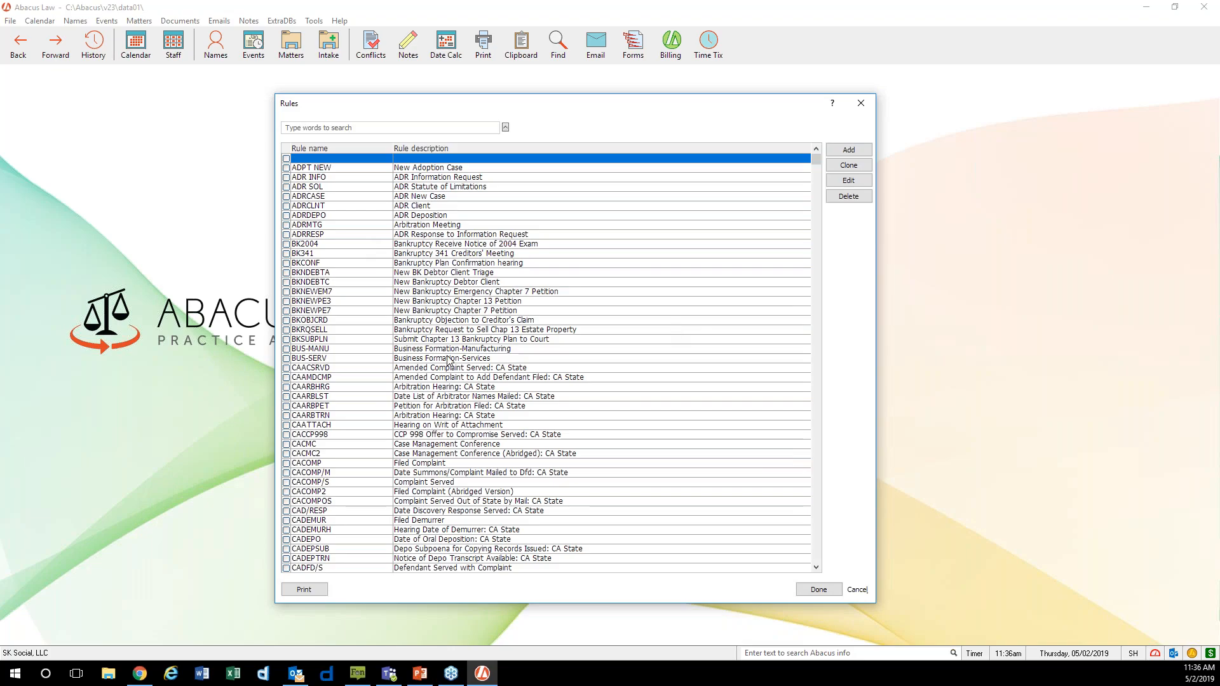
Bring up the clone prompt for the ADPT NEW rule, cancel it without naming a copy, and close the rules list
{"action": "left_click", "coordinate": [457, 171]}
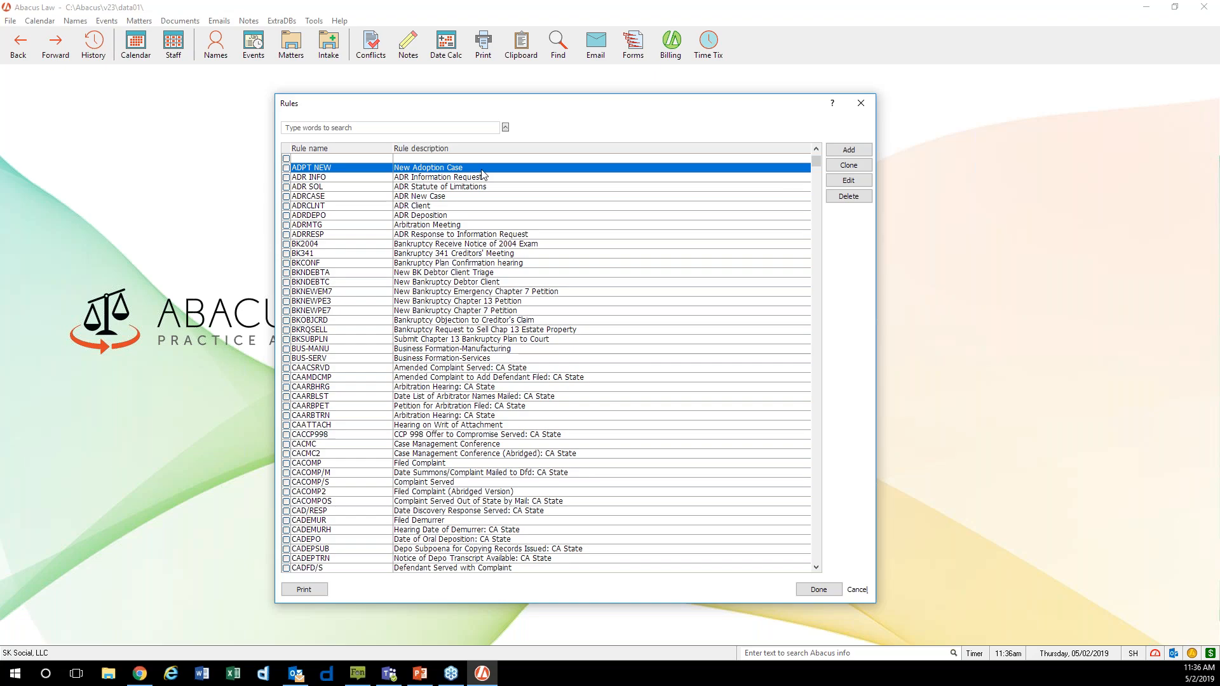
{"action": "left_click", "coordinate": [856, 167]}
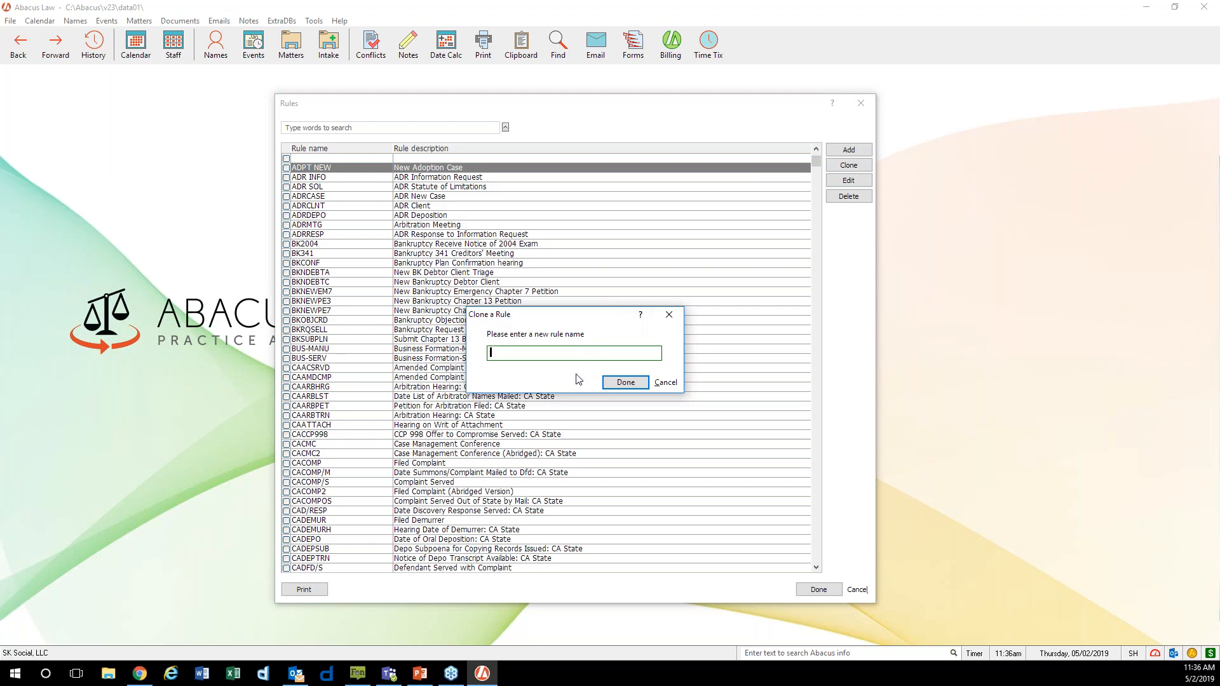
{"action": "left_click", "coordinate": [665, 383]}
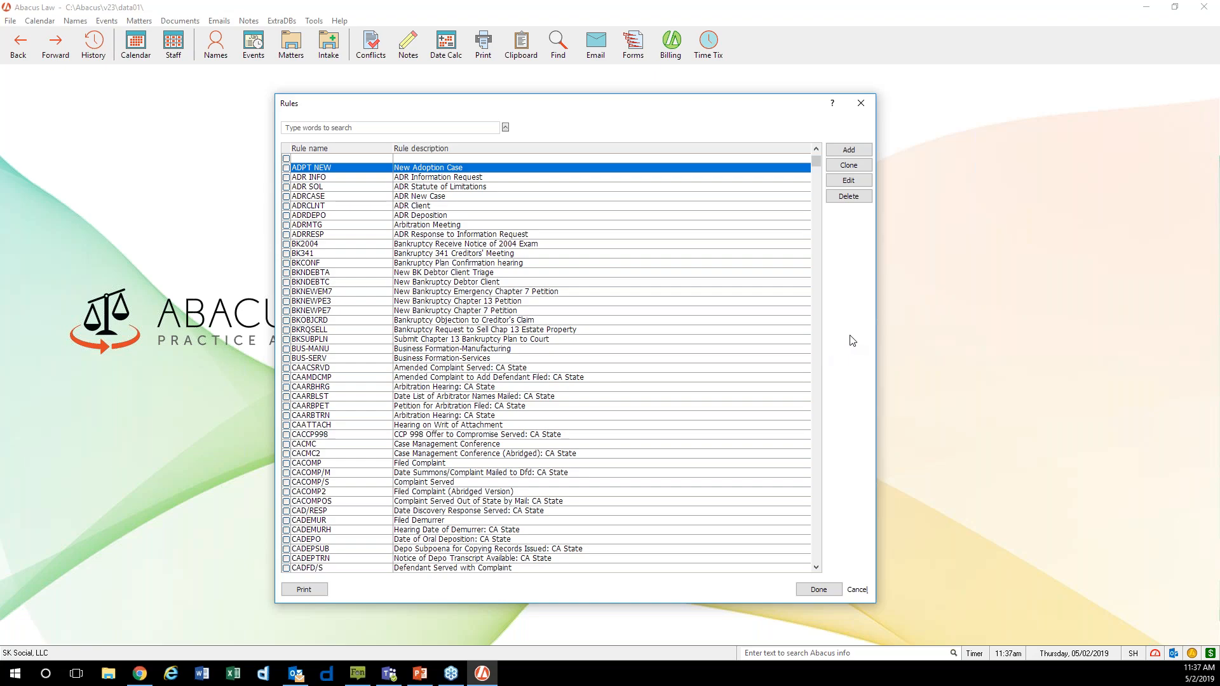
{"action": "left_click", "coordinate": [860, 103]}
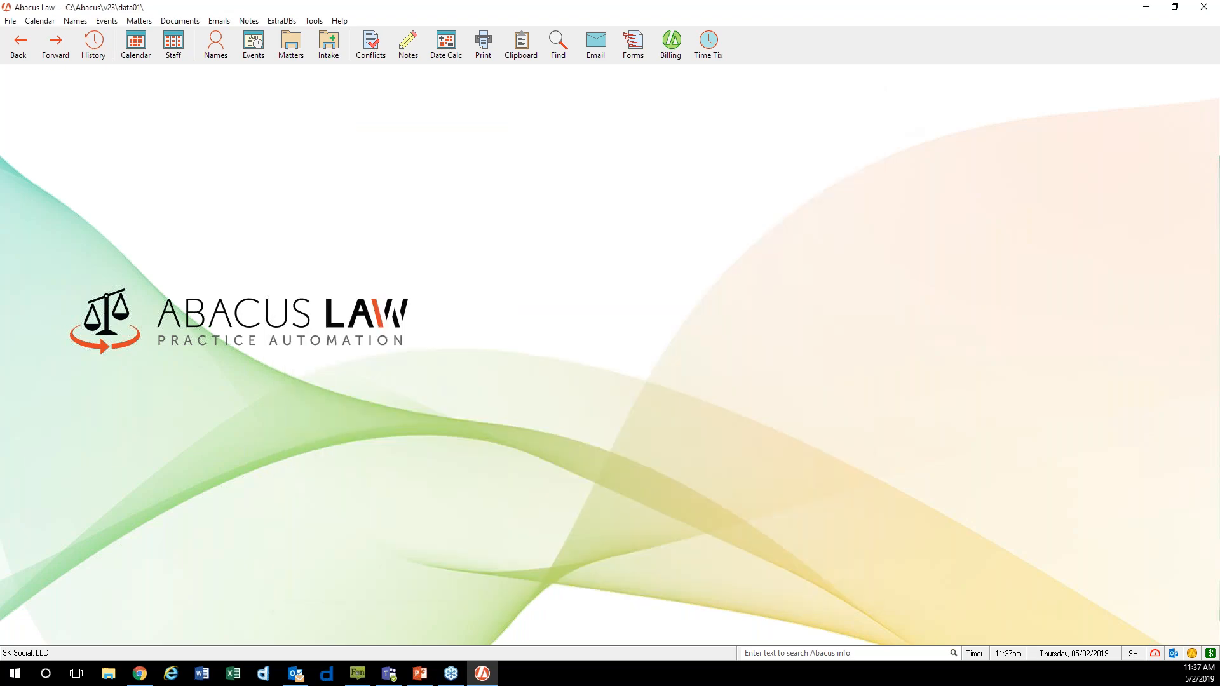